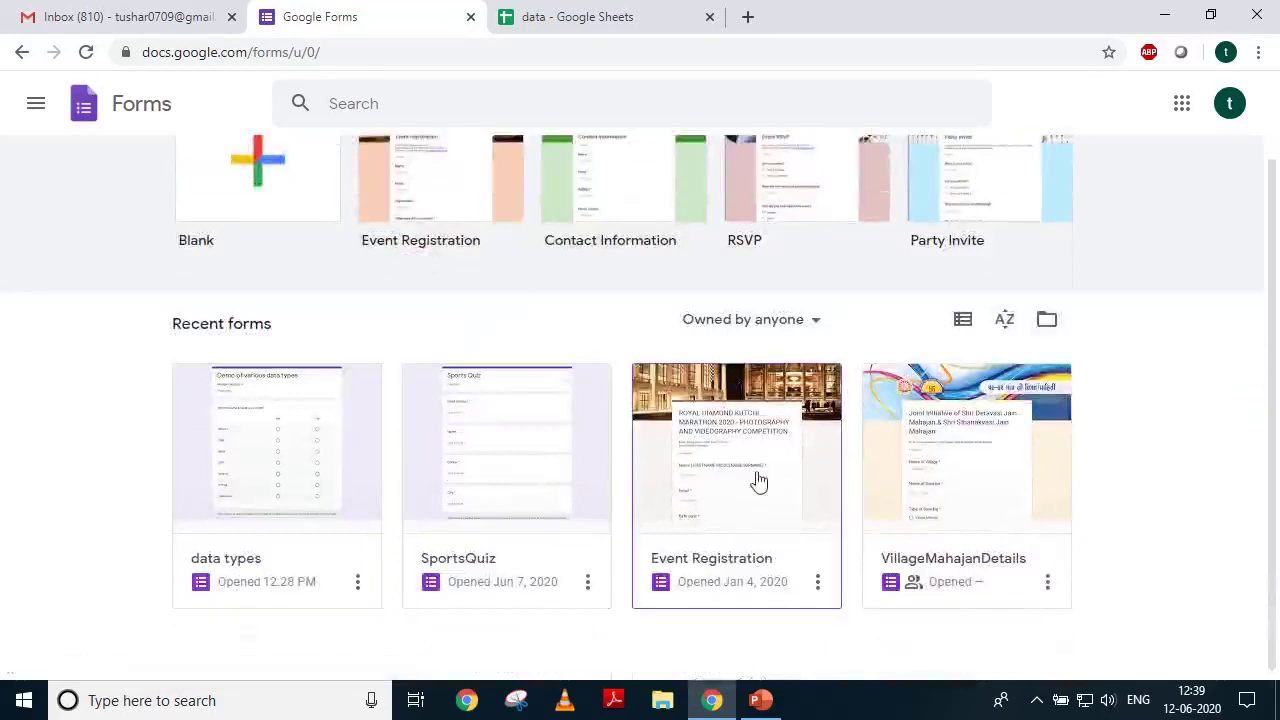
Open the recent "data types" form and preview it as a respondent.
{"action": "scroll", "coordinate": [460, 437], "scroll_direction": "up", "scroll_amount": 1}
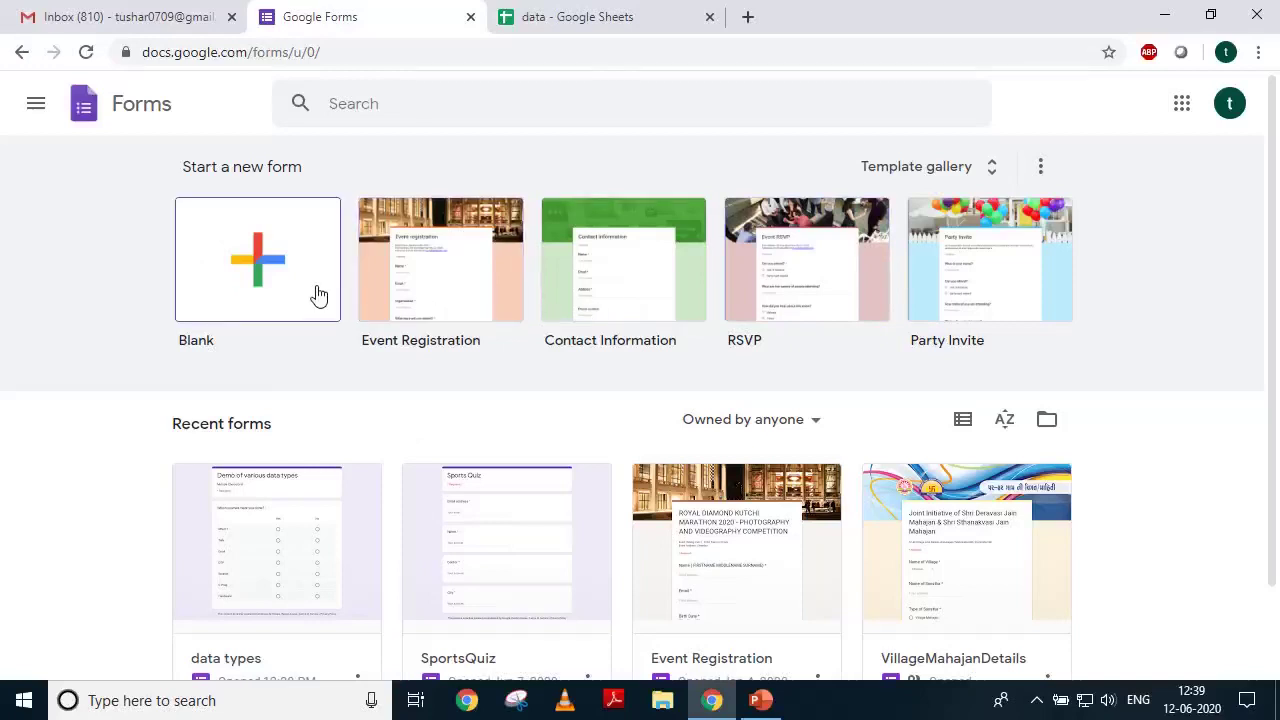
{"action": "scroll", "coordinate": [317, 295], "scroll_direction": "down", "scroll_amount": 1}
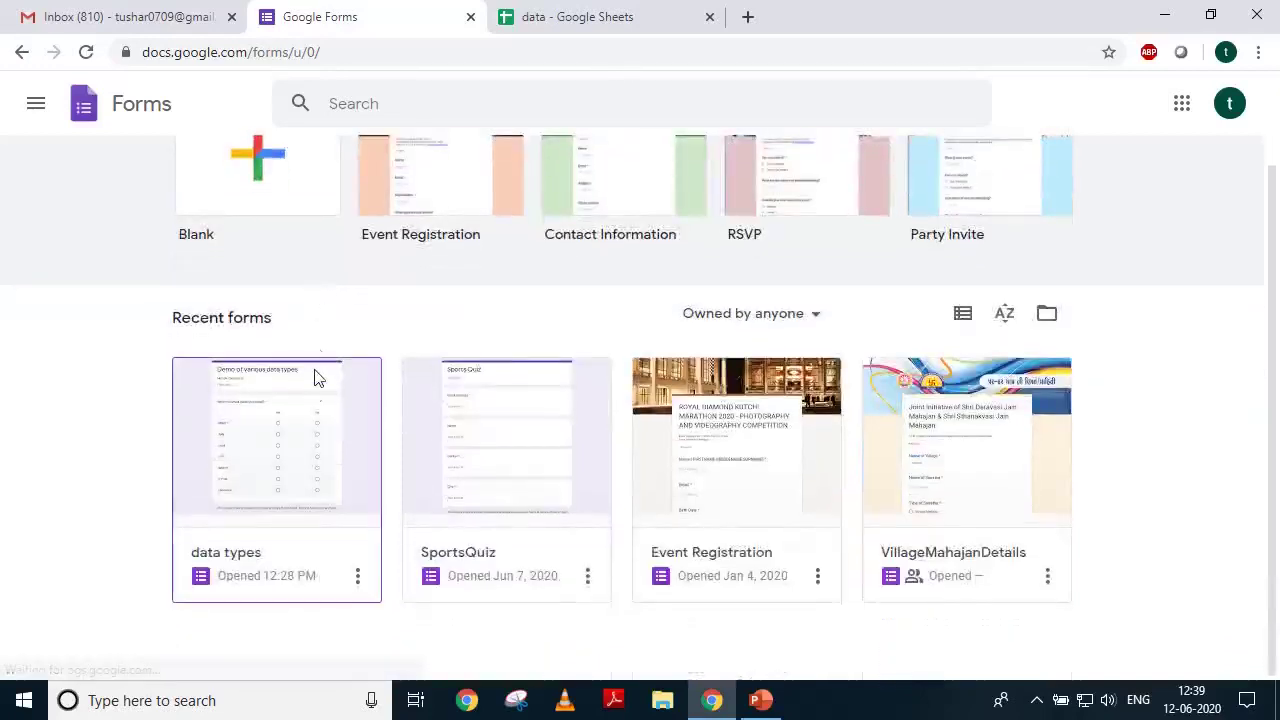
{"action": "left_click", "coordinate": [282, 427]}
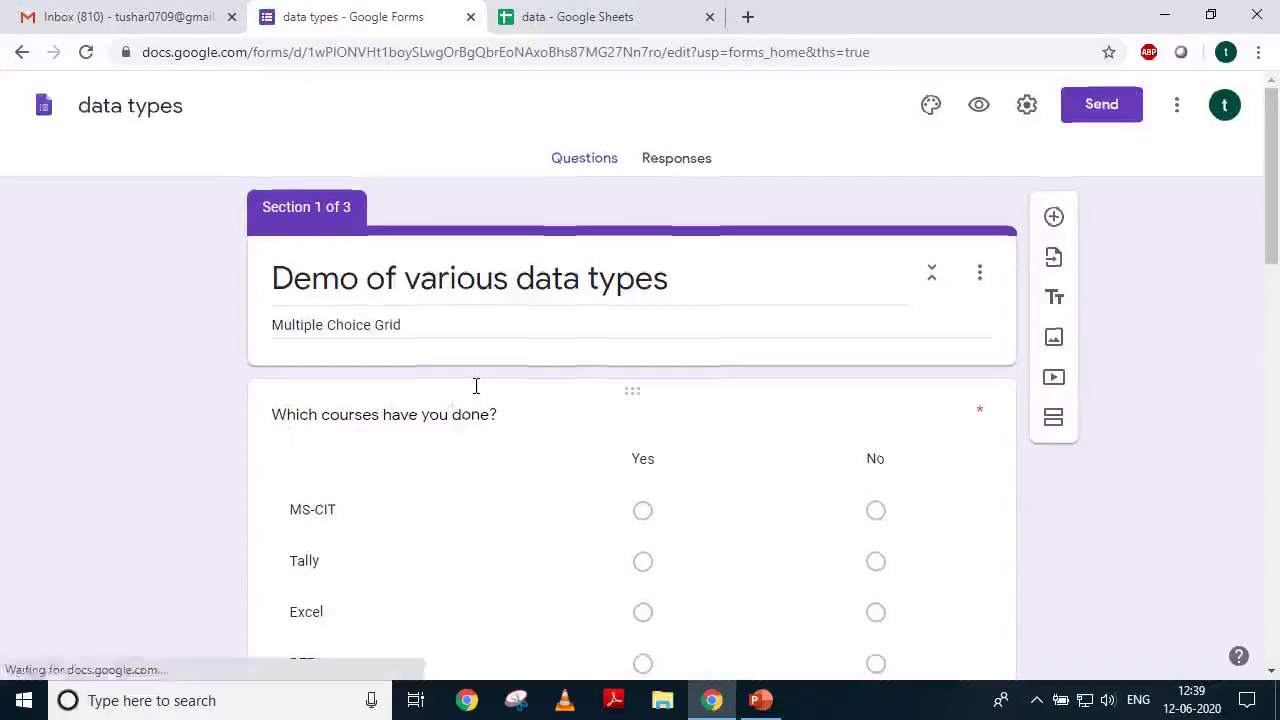
{"action": "scroll", "coordinate": [471, 390], "scroll_direction": "down", "scroll_amount": 8}
{"action": "scroll", "coordinate": [466, 400], "scroll_direction": "up", "scroll_amount": 4}
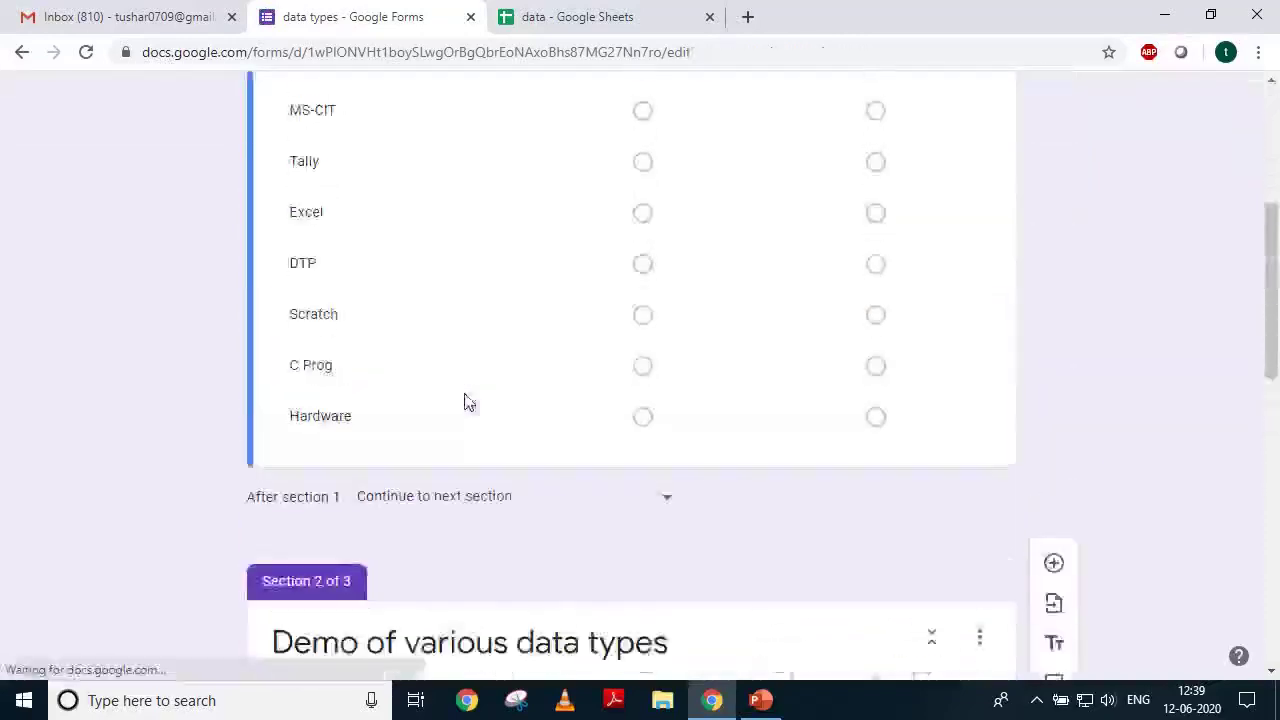
{"action": "scroll", "coordinate": [468, 398], "scroll_direction": "up", "scroll_amount": 4}
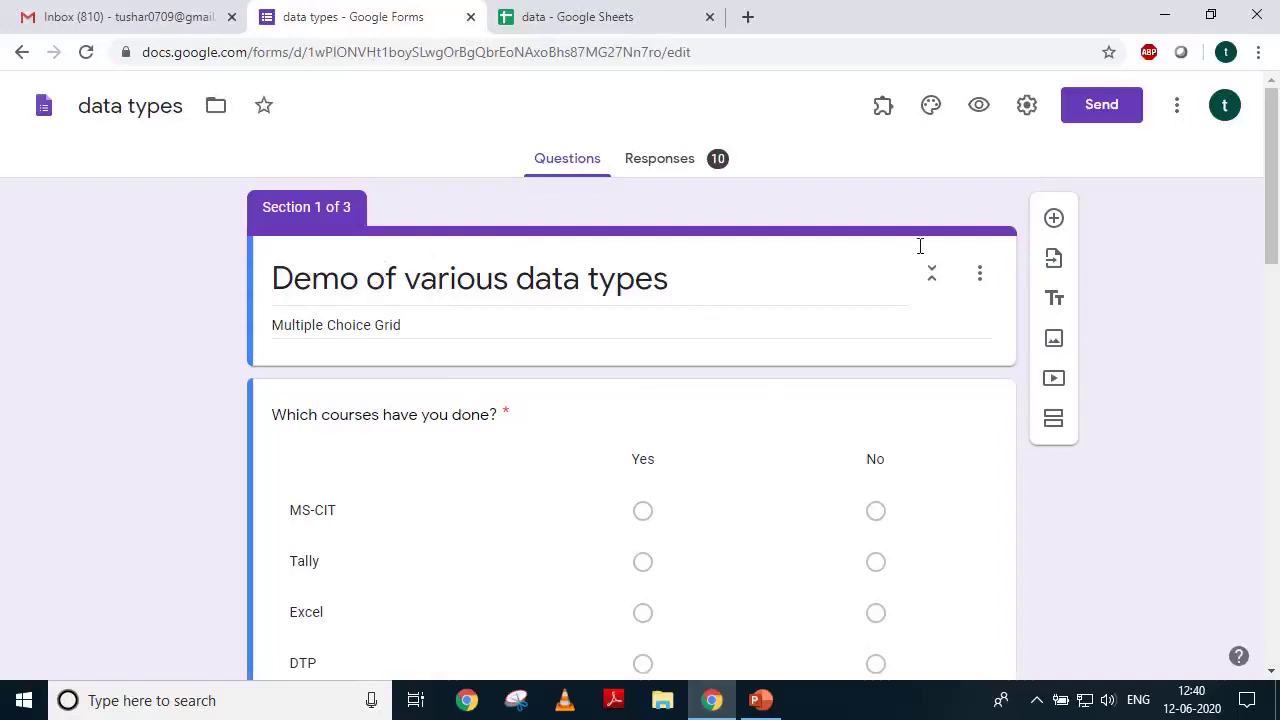
{"action": "left_click", "coordinate": [979, 107]}
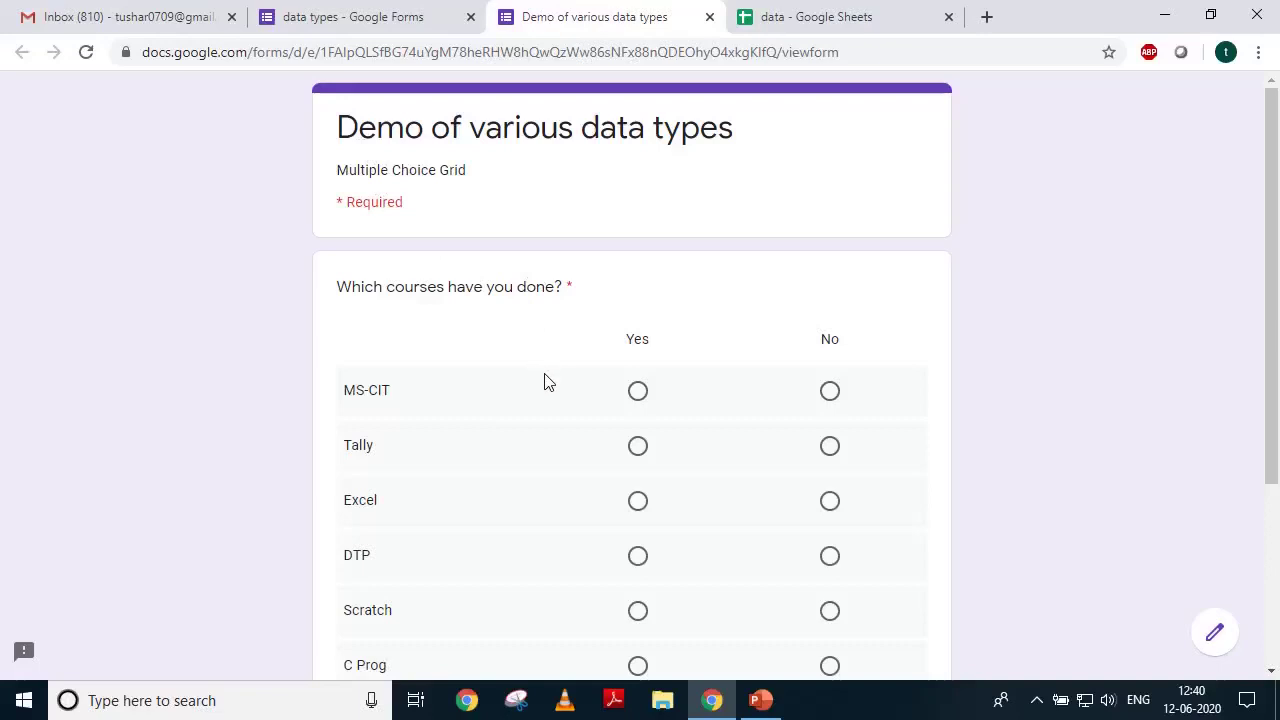
Answer Yes for MS-CIT, DTP, Scratch, C Prog and Hardware and No for Tally and Excel, and continue to the next section.
{"action": "scroll", "coordinate": [533, 382], "scroll_direction": "down", "scroll_amount": 1}
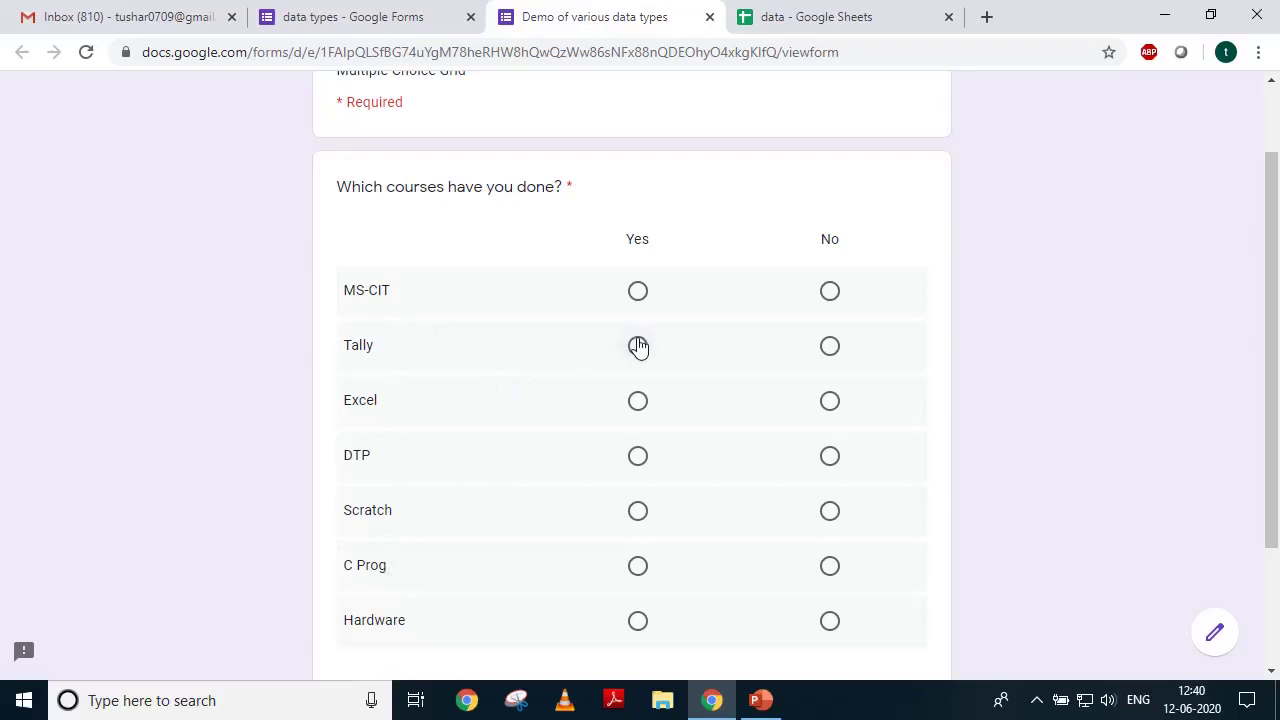
{"action": "left_click", "coordinate": [640, 292]}
{"action": "left_click", "coordinate": [830, 403]}
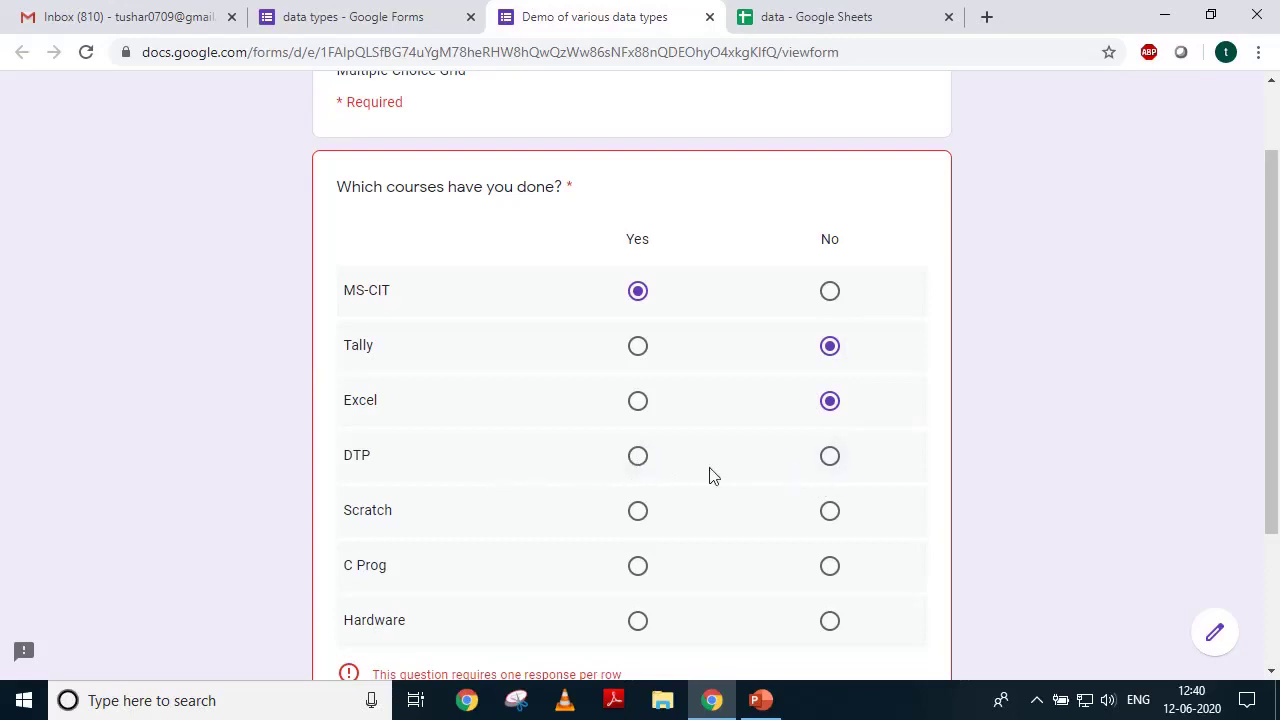
{"action": "left_click", "coordinate": [637, 460]}
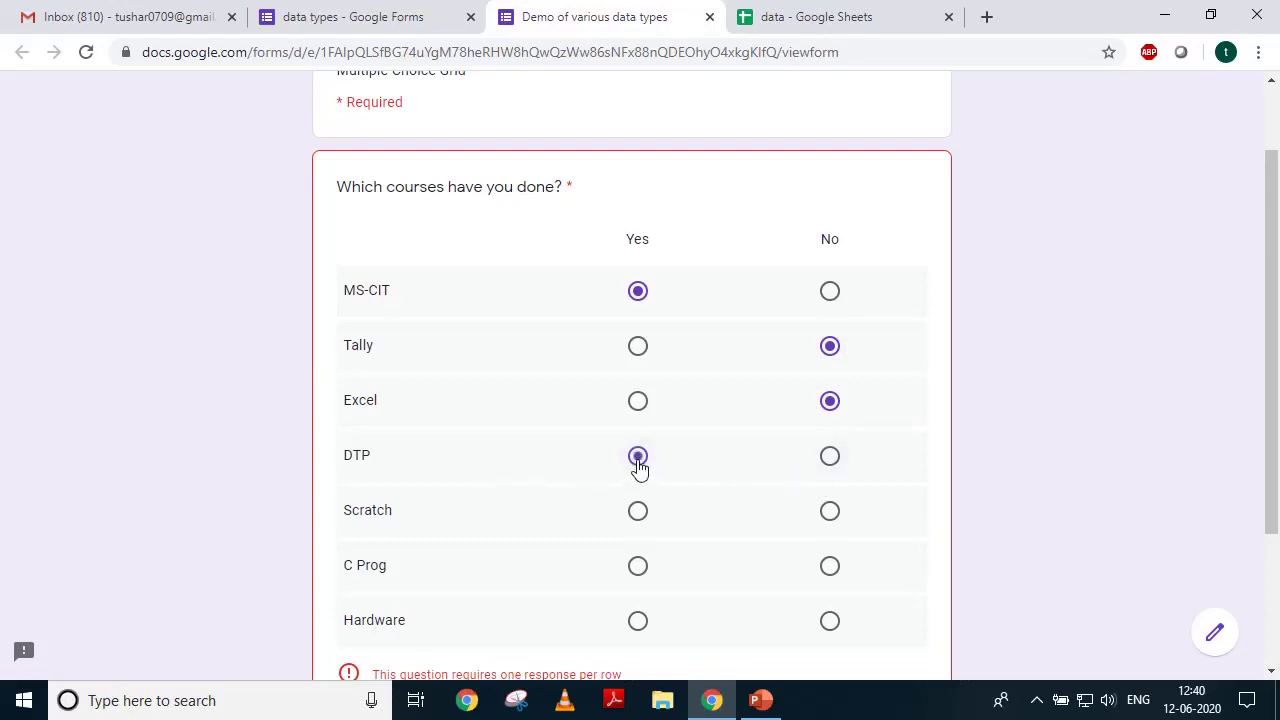
{"action": "left_click", "coordinate": [637, 512]}
{"action": "left_click", "coordinate": [637, 566]}
{"action": "left_click", "coordinate": [638, 621]}
{"action": "scroll", "coordinate": [729, 514], "scroll_direction": "down", "scroll_amount": 2}
{"action": "left_click", "coordinate": [356, 542]}
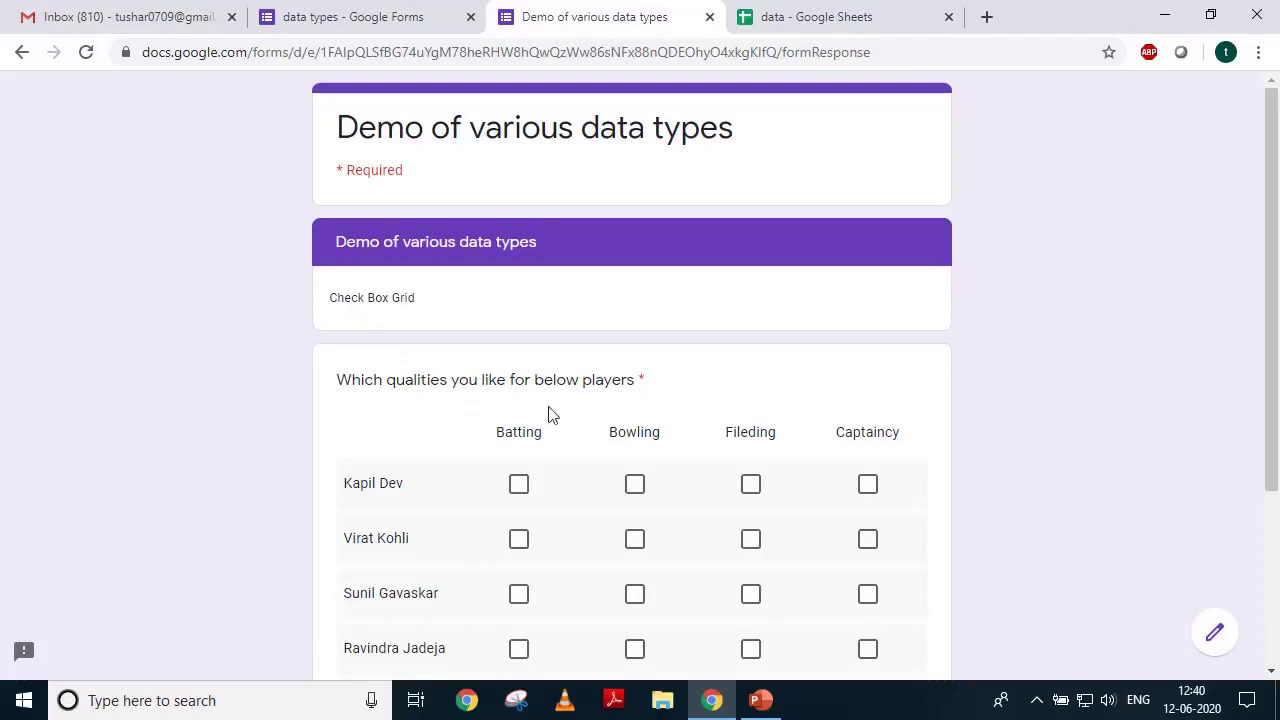
Select Batting, Bowling and Fileding for Kapil Dev in the player qualities grid.
{"action": "scroll", "coordinate": [566, 494], "scroll_direction": "down", "scroll_amount": 1}
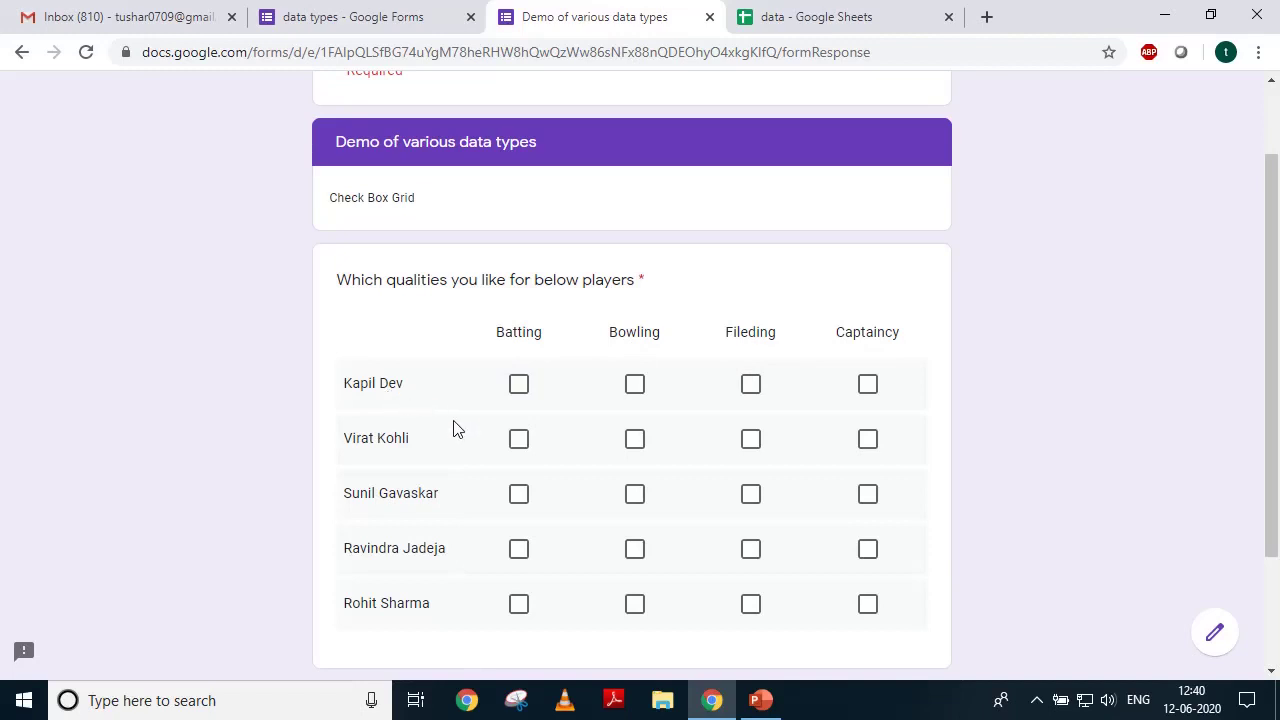
{"action": "left_click", "coordinate": [518, 388]}
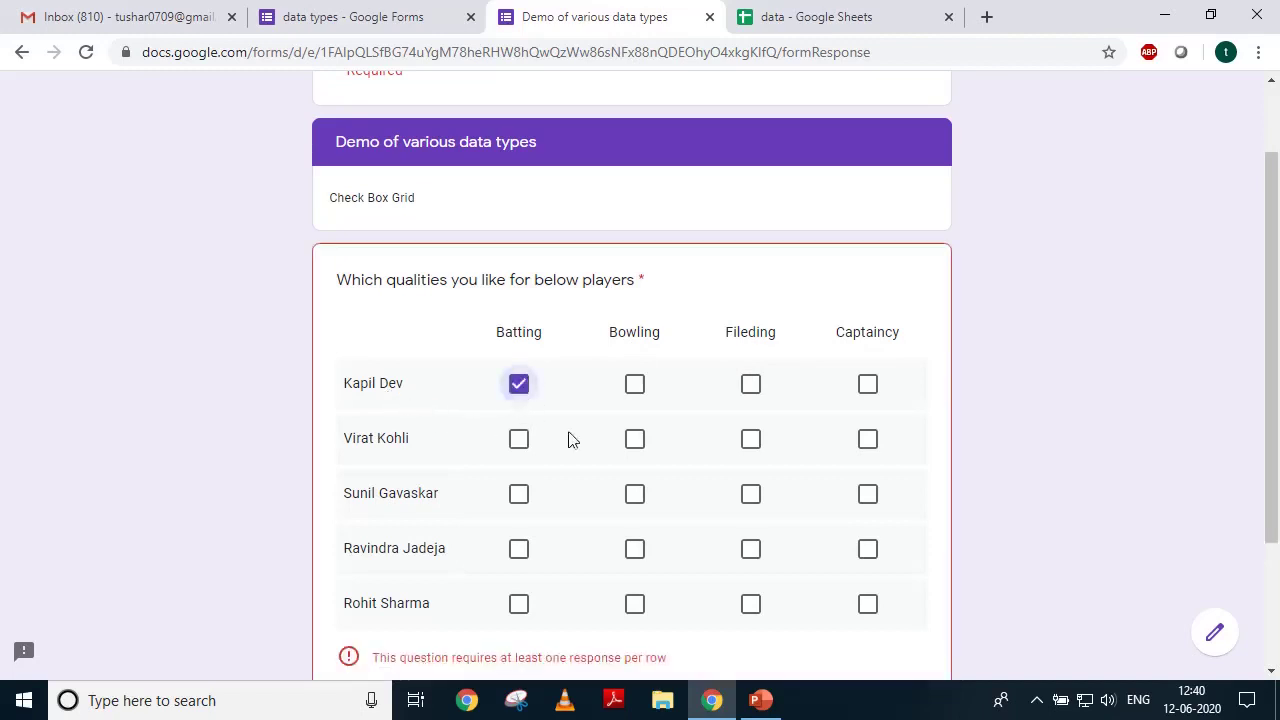
{"action": "left_click", "coordinate": [637, 389]}
{"action": "left_click", "coordinate": [756, 392]}
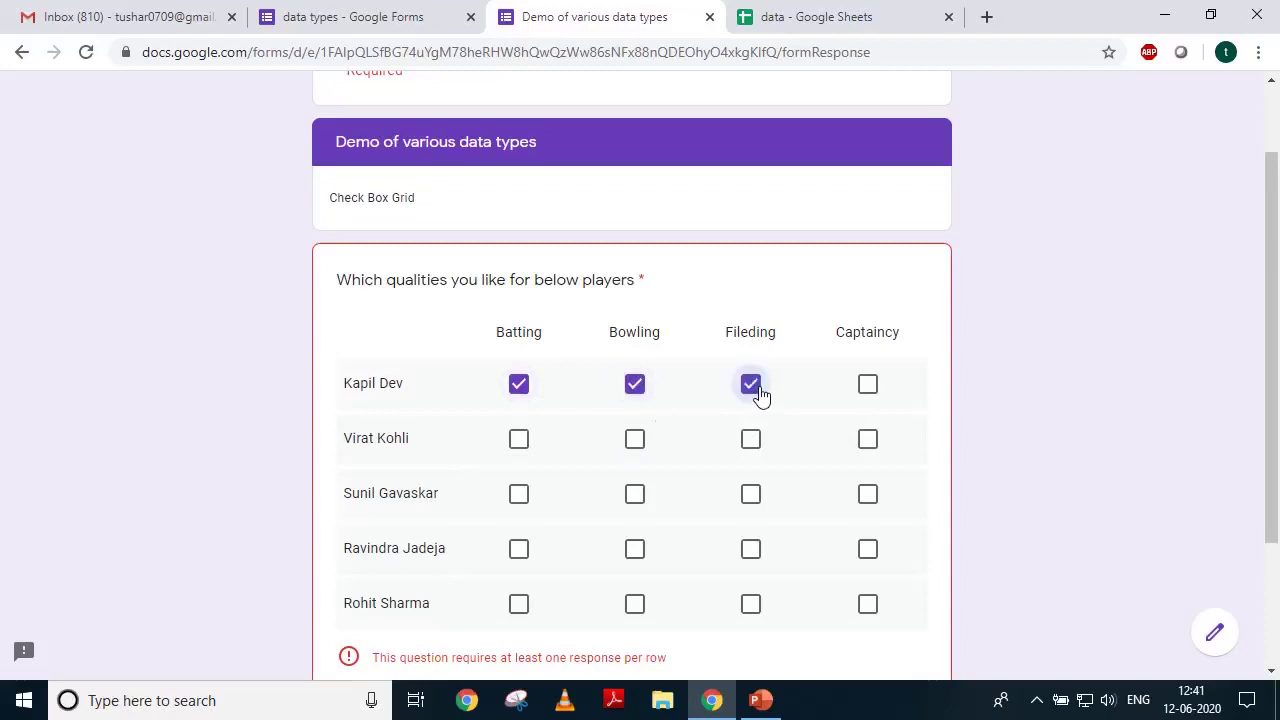
Select Bowling for Virat Kohli, Fileding for Sunil Gavaskar, Bowling and Fileding for Ravindra Jadeja, Captaincy for Rohit Sharma, and continue to the next section.
{"action": "left_click", "coordinate": [752, 494]}
{"action": "left_click", "coordinate": [634, 440]}
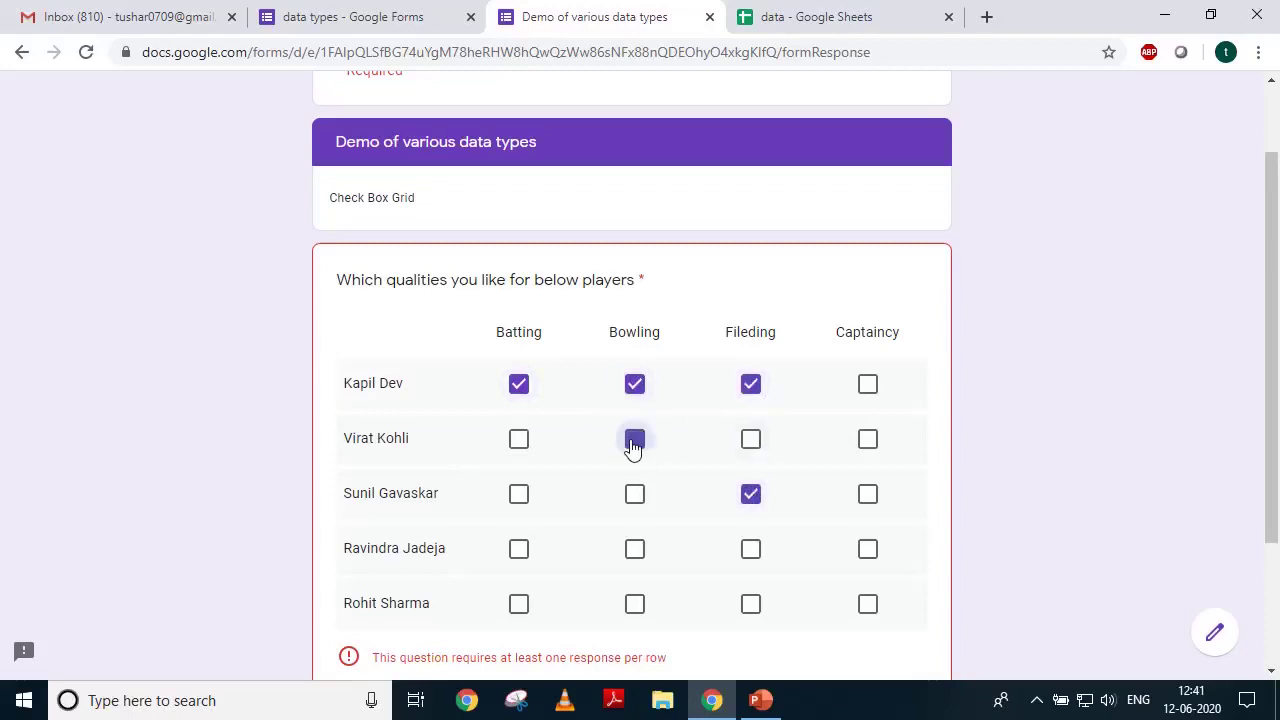
{"action": "left_click", "coordinate": [636, 549]}
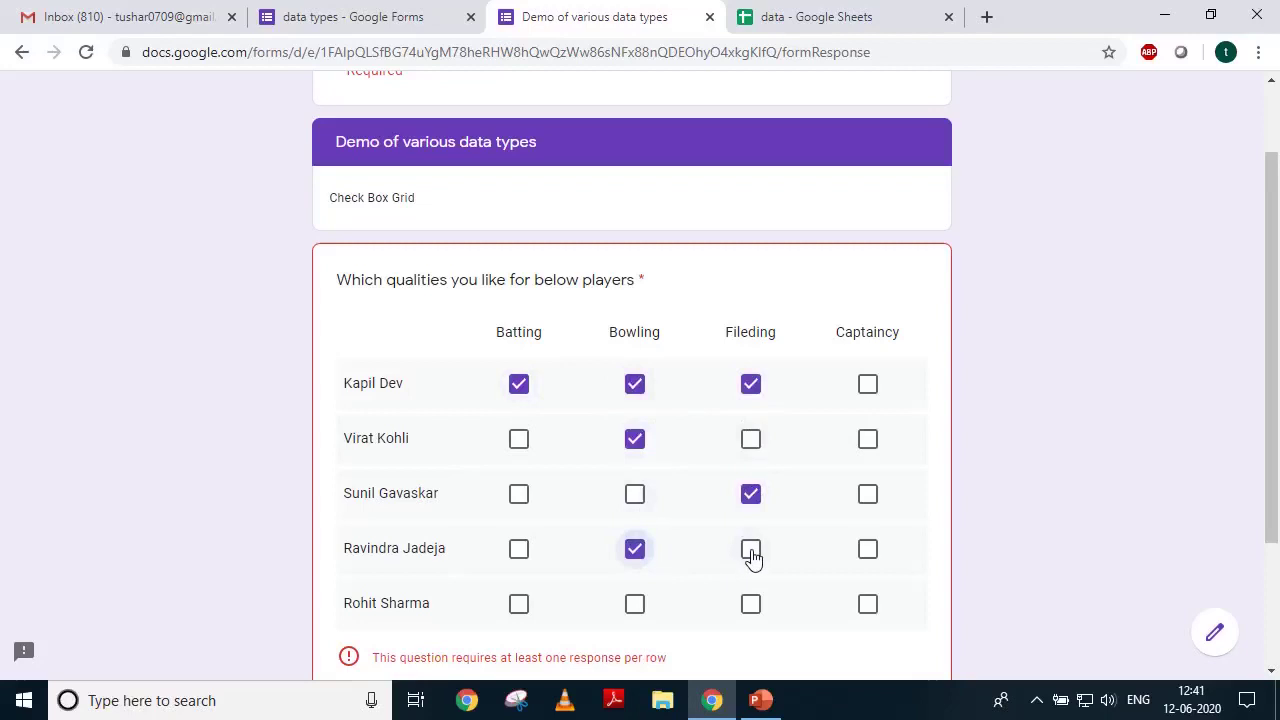
{"action": "left_click", "coordinate": [752, 552]}
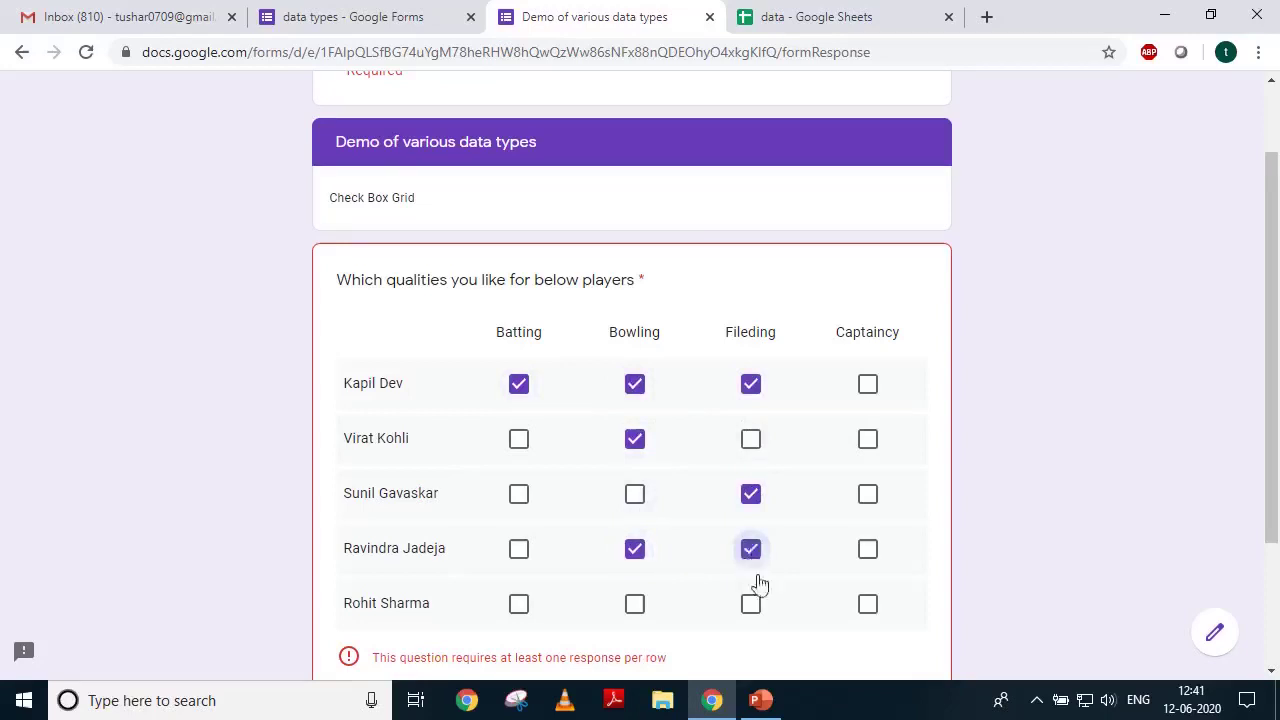
{"action": "left_click", "coordinate": [866, 606]}
{"action": "scroll", "coordinate": [797, 583], "scroll_direction": "down", "scroll_amount": 2}
{"action": "left_click", "coordinate": [468, 545]}
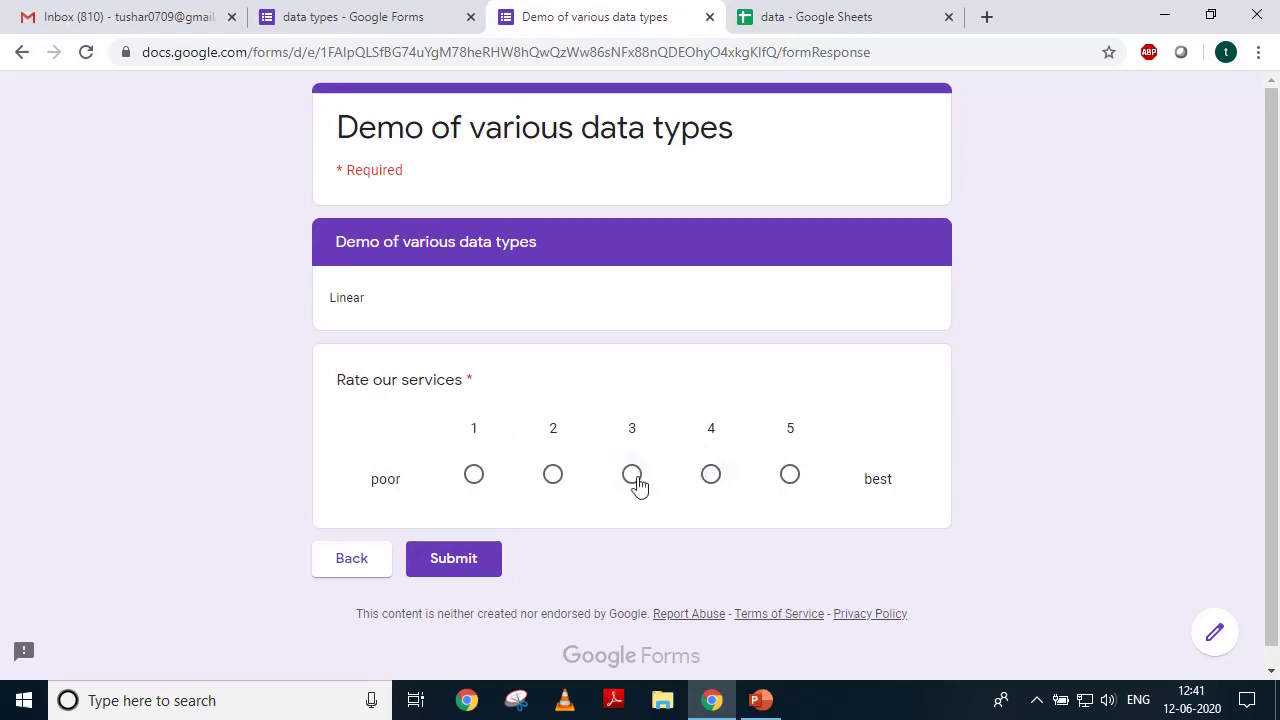
Submit the response with a service rating and close both the preview and the "data types" form.
{"action": "left_click", "coordinate": [487, 558]}
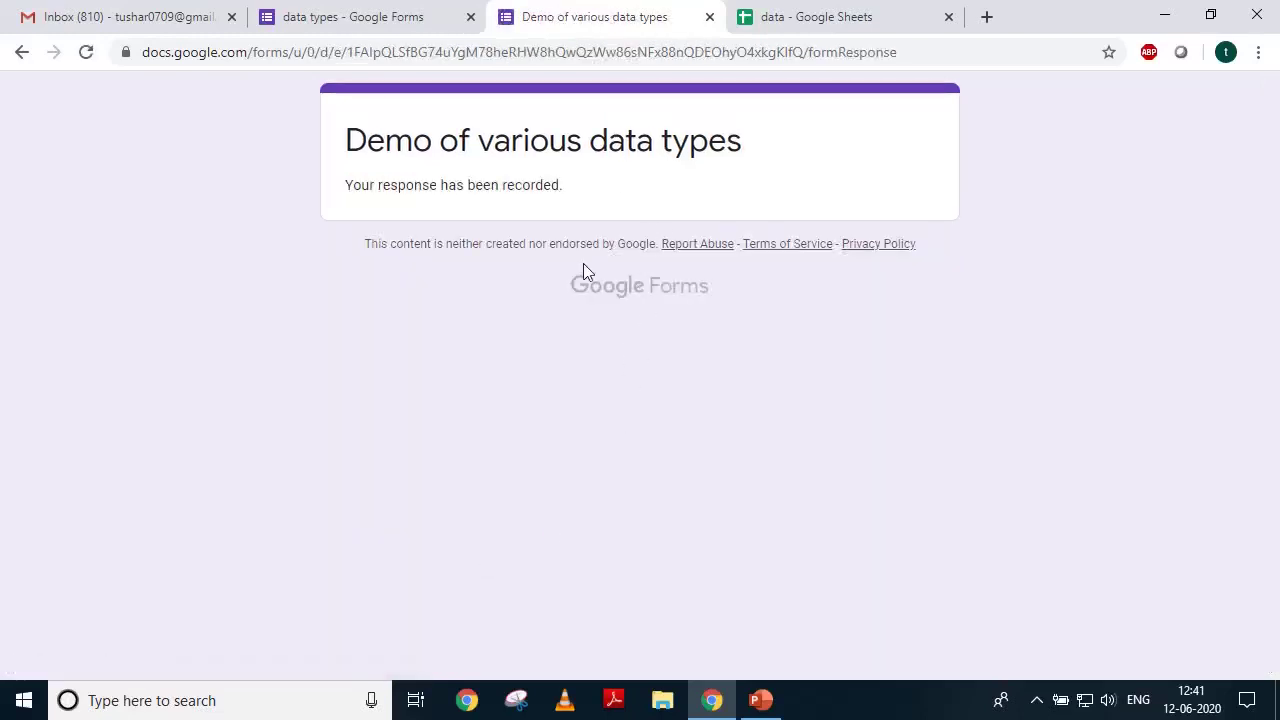
{"action": "left_click", "coordinate": [709, 17]}
{"action": "scroll", "coordinate": [571, 266], "scroll_direction": "down", "scroll_amount": 3}
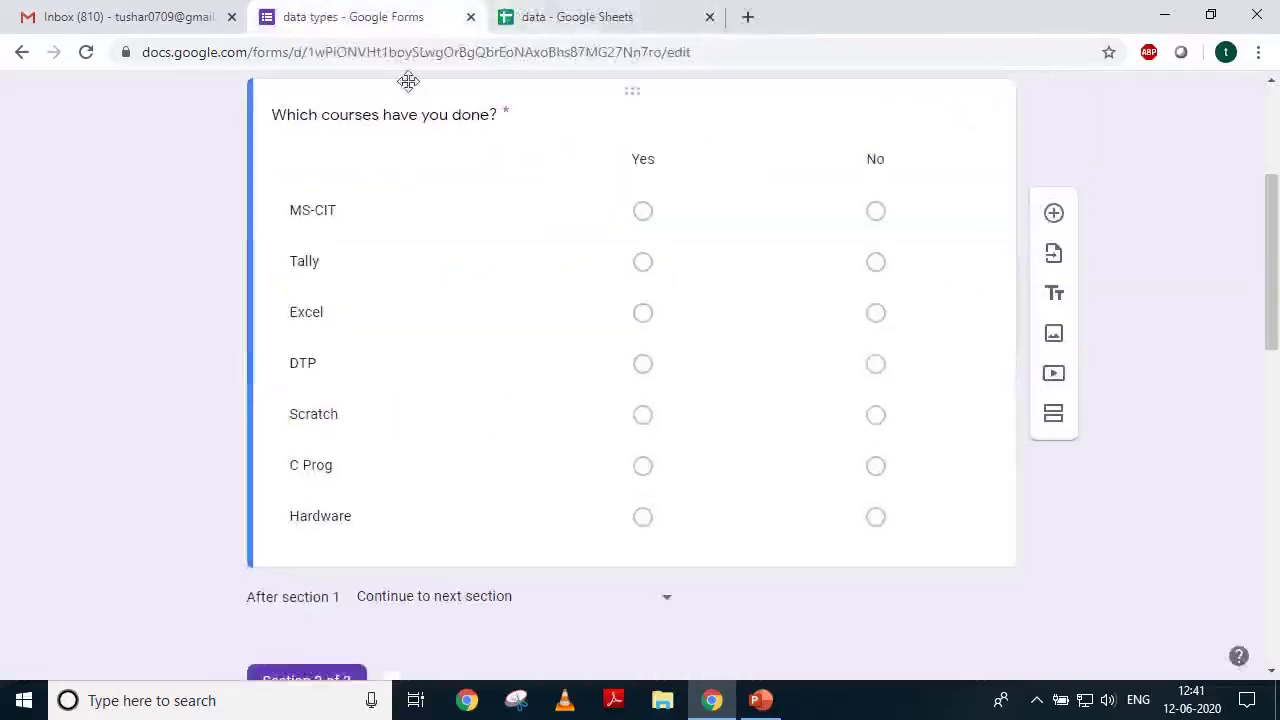
{"action": "left_click", "coordinate": [470, 17]}
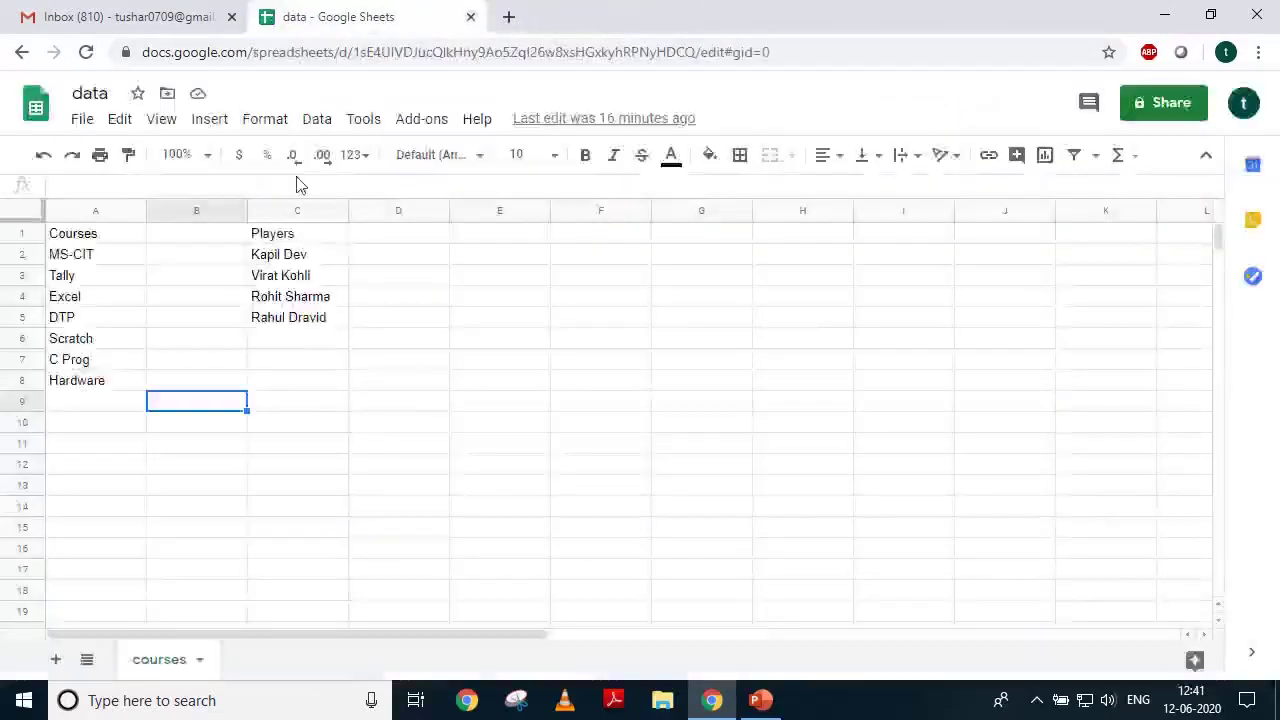
Switch to the Gmail inbox and go from there through Google Docs to the Google Forms home page.
{"action": "left_click", "coordinate": [130, 17]}
{"action": "left_click", "coordinate": [1276, 203]}
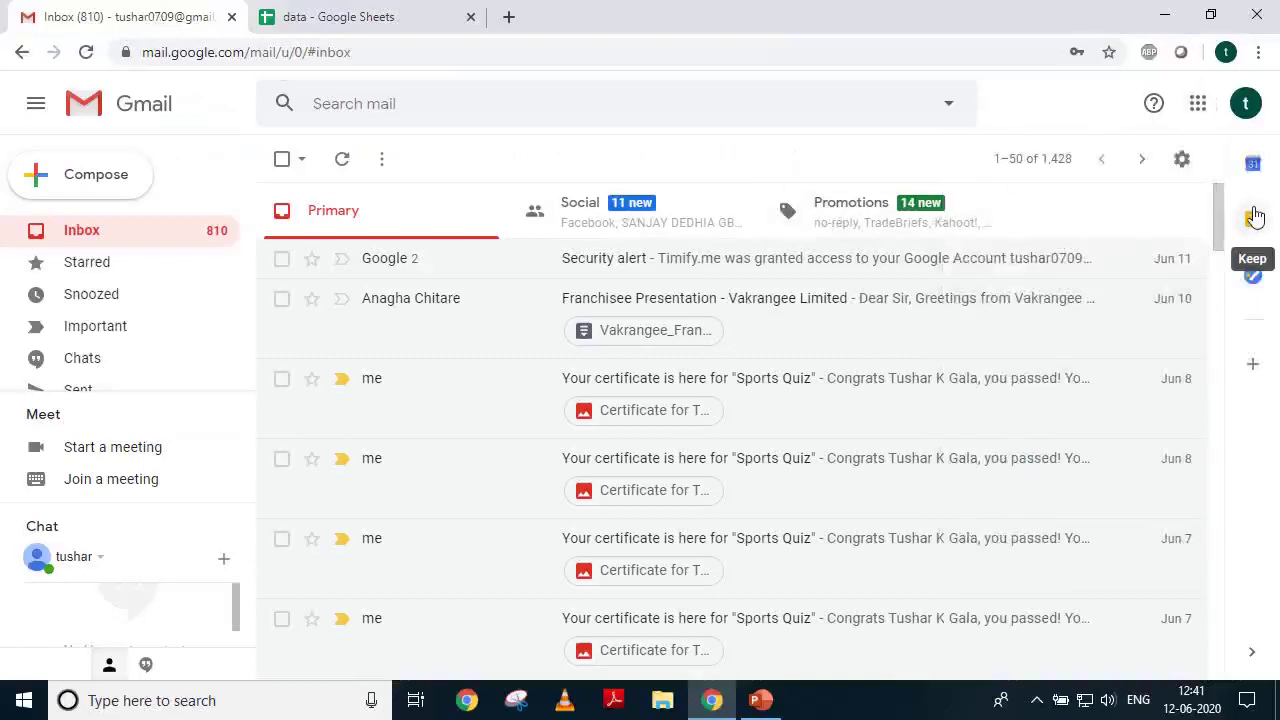
{"action": "left_click", "coordinate": [1198, 110]}
{"action": "scroll", "coordinate": [1086, 349], "scroll_direction": "down", "scroll_amount": 4}
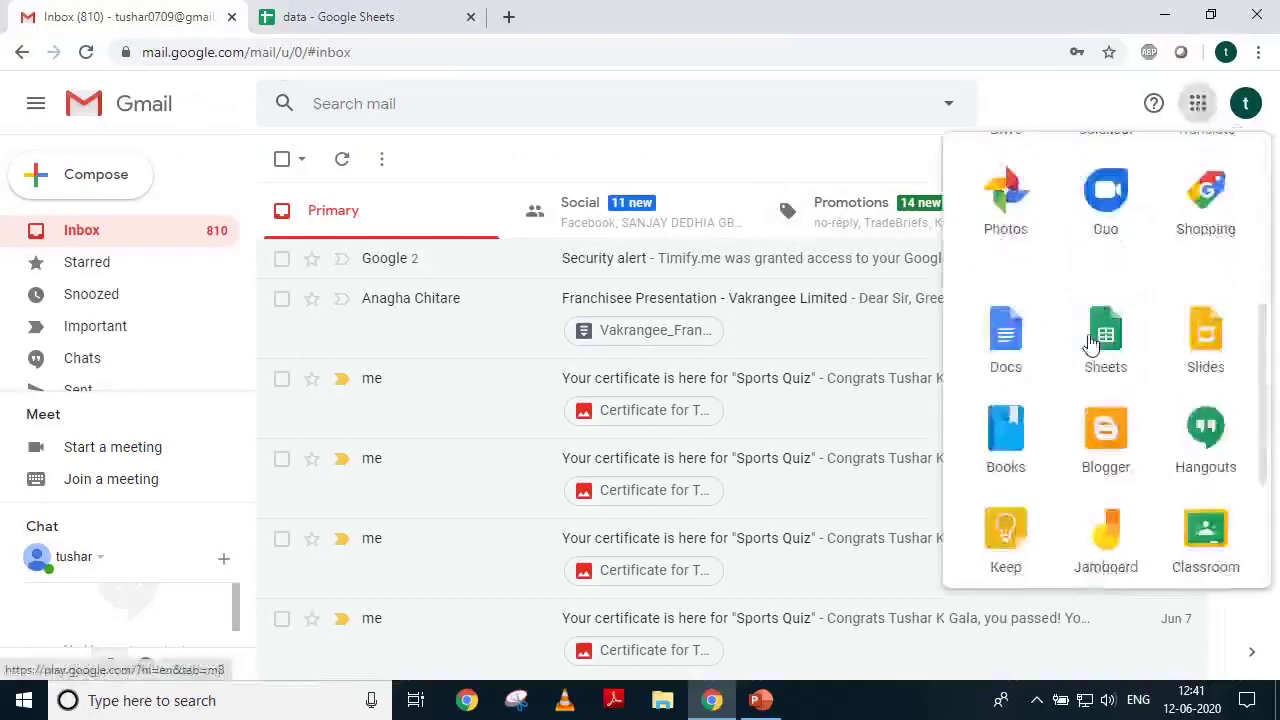
{"action": "left_click", "coordinate": [1006, 345]}
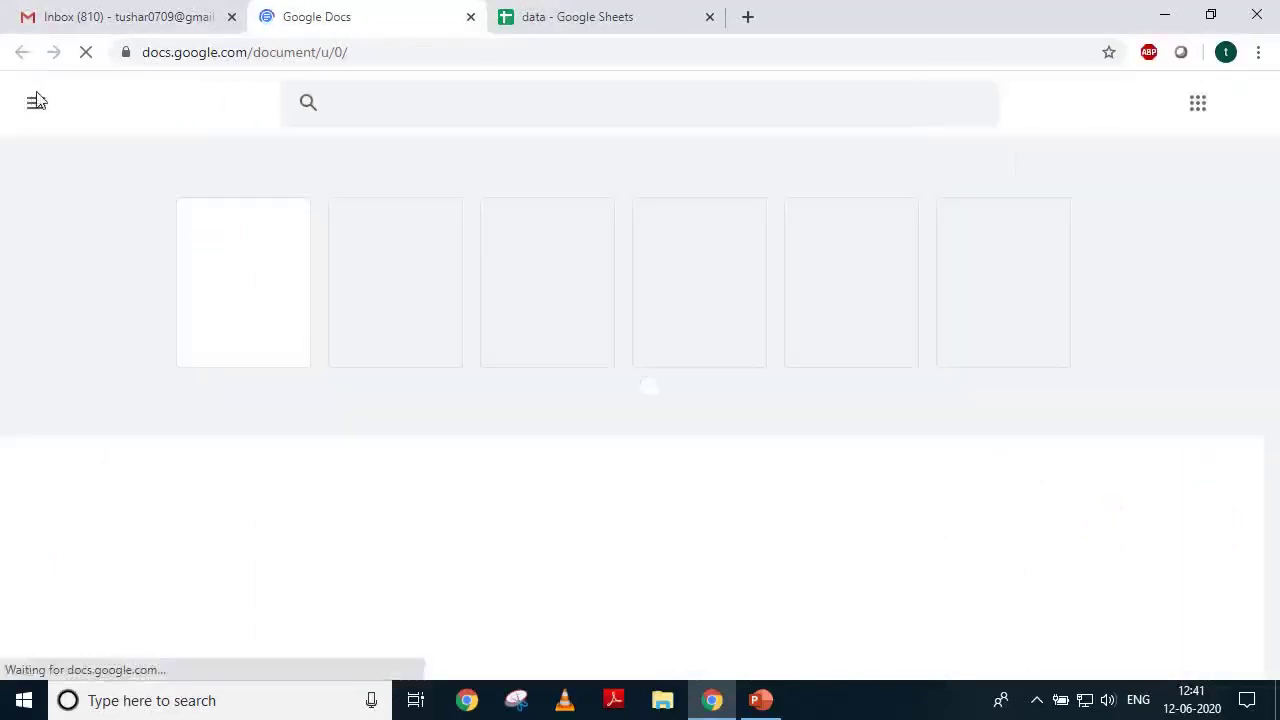
{"action": "left_click", "coordinate": [36, 108]}
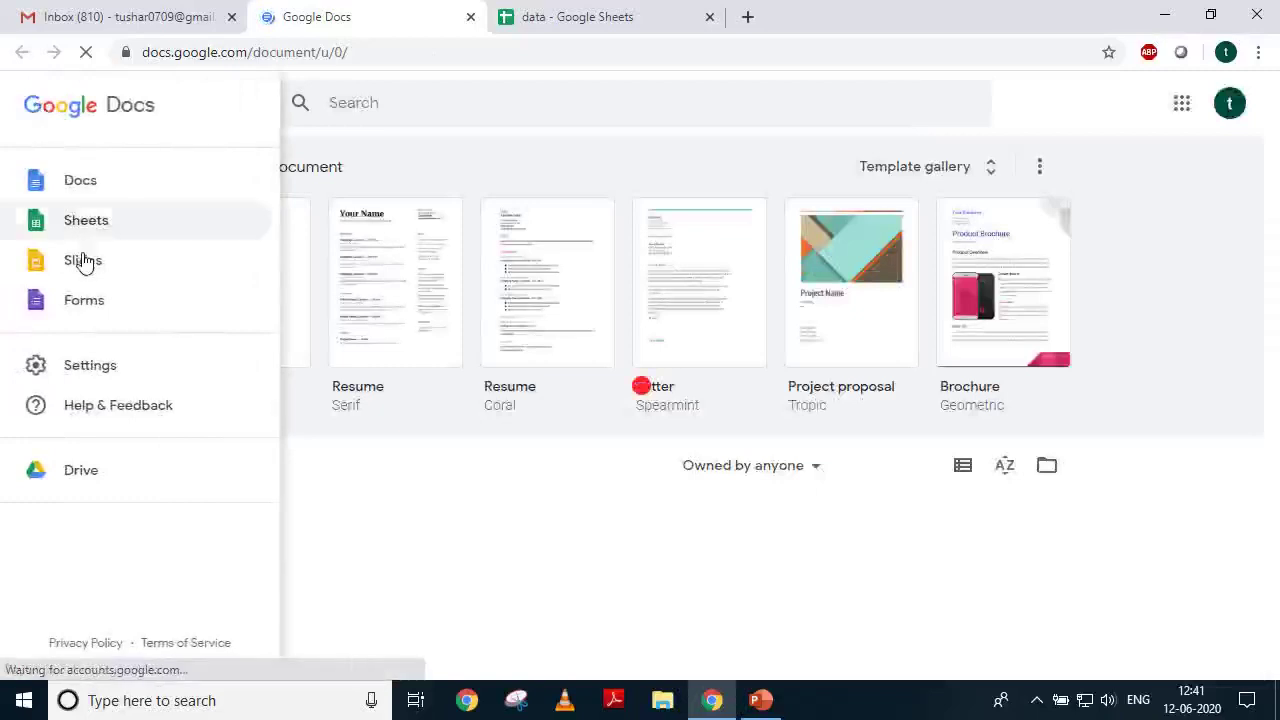
{"action": "left_click", "coordinate": [76, 298]}
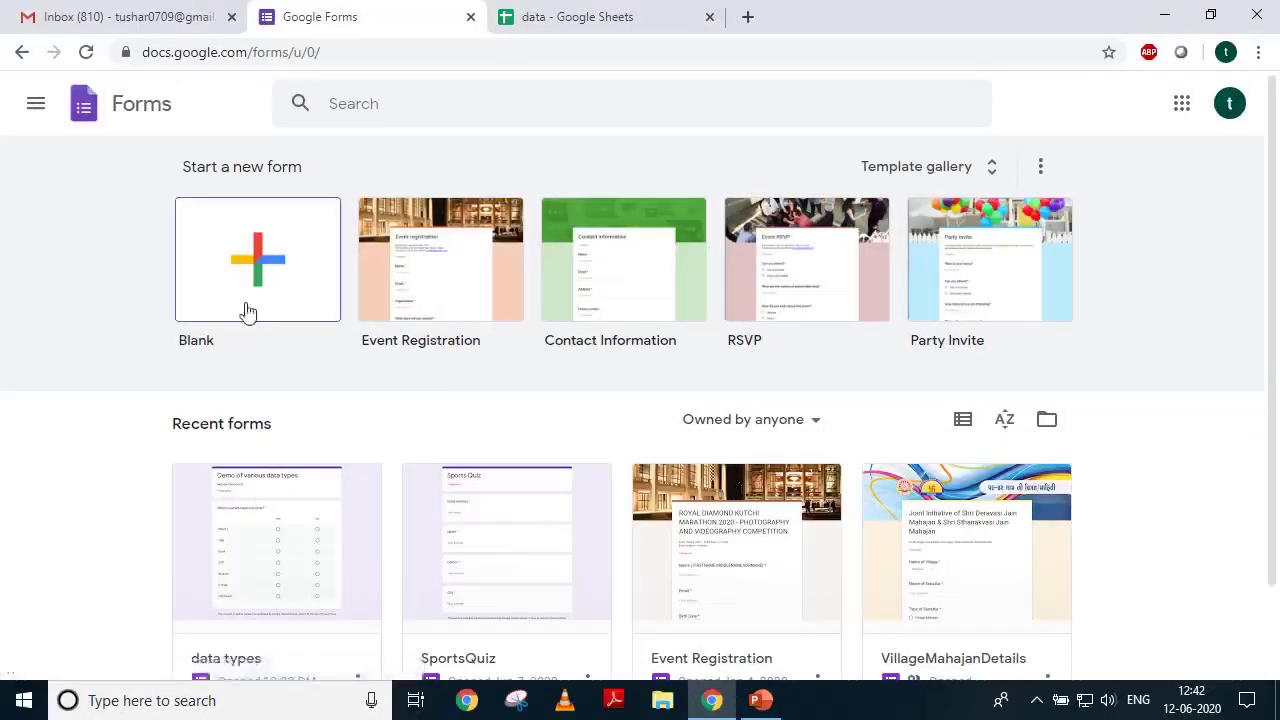
Create a blank form and title it "Test form".
{"action": "left_click", "coordinate": [253, 279]}
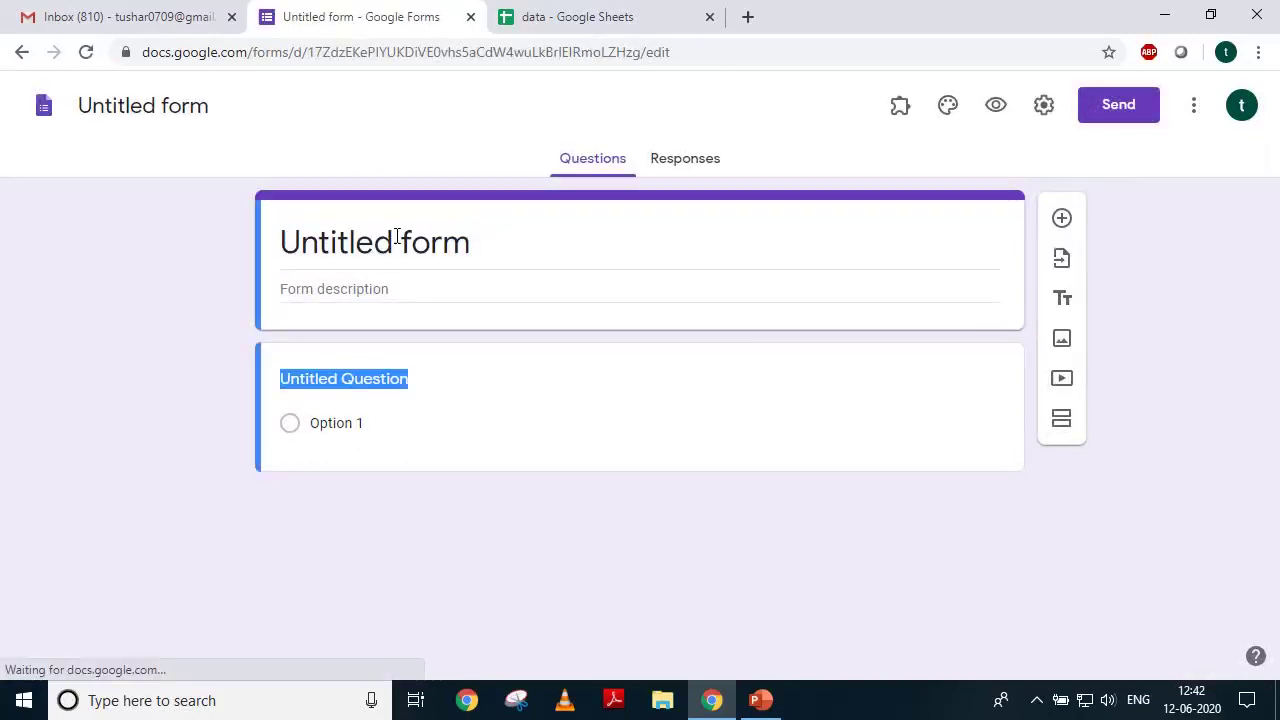
{"action": "type", "text": "Te"}
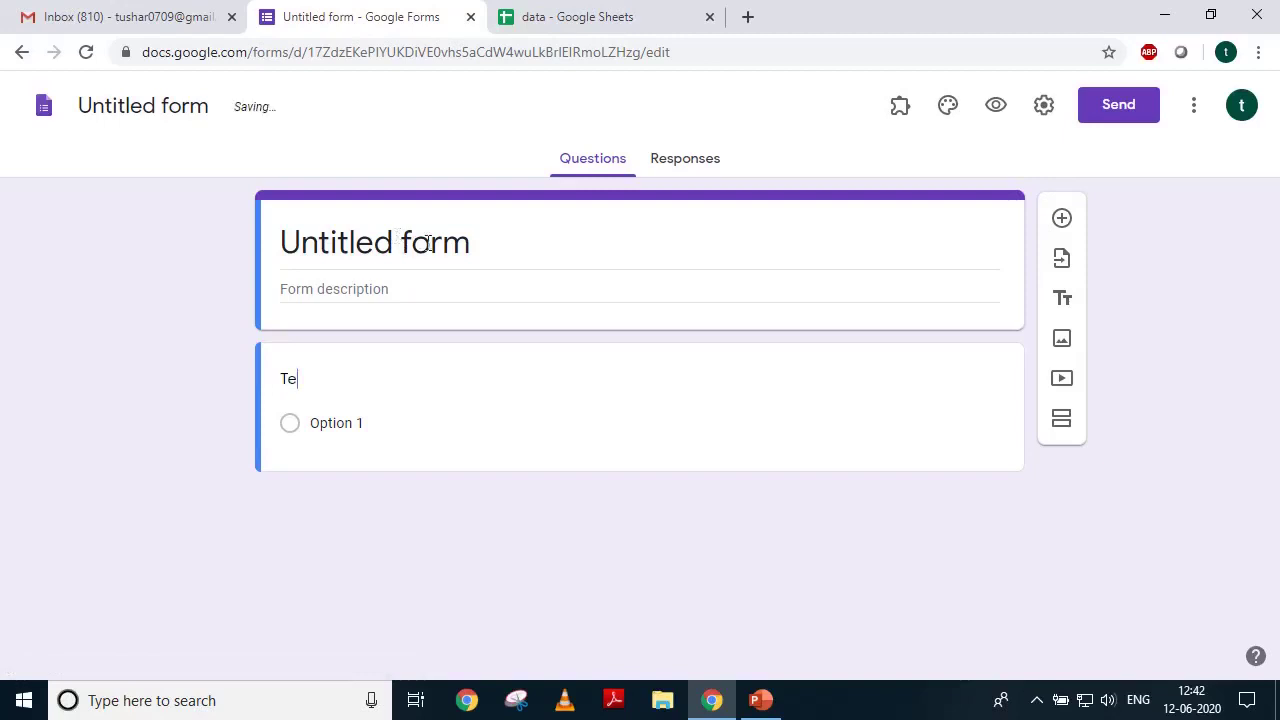
{"action": "left_click", "coordinate": [427, 243]}
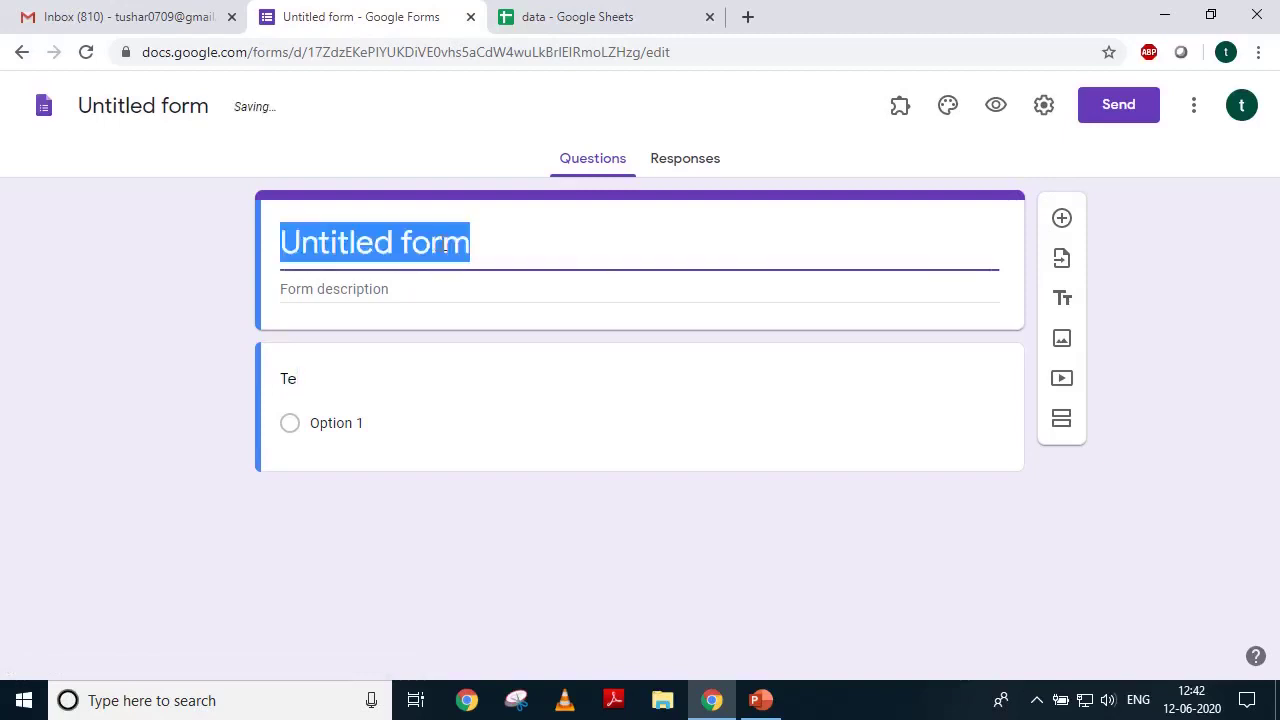
{"action": "type", "text": "Te"}
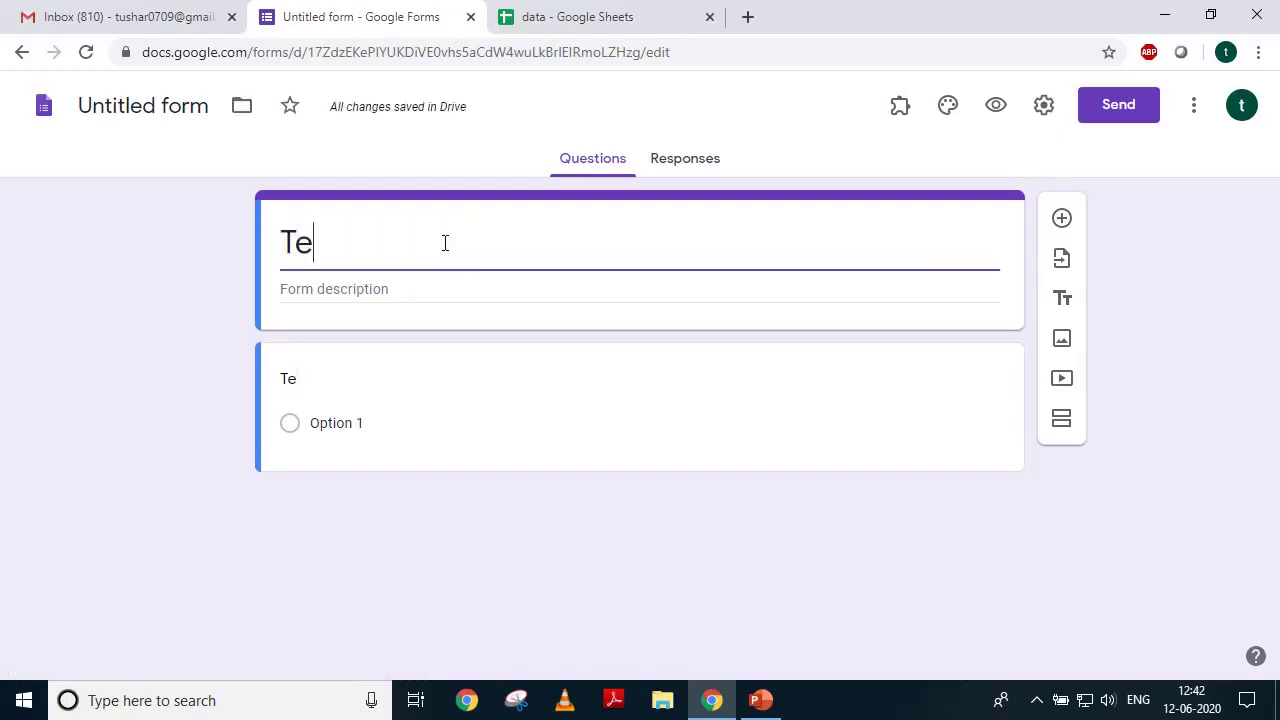
{"action": "type", "text": "st form"}
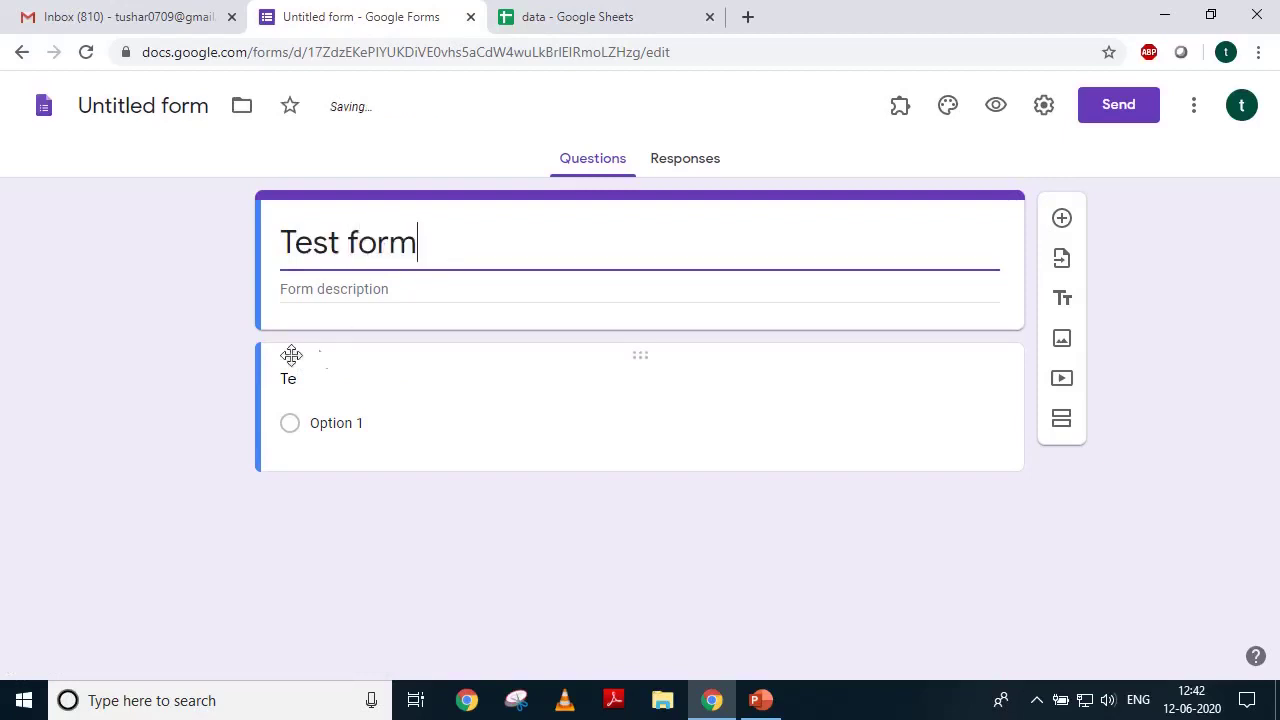
Name the first question "Select Courses" and set its type to Multiple choice grid.
{"action": "left_click", "coordinate": [289, 378]}
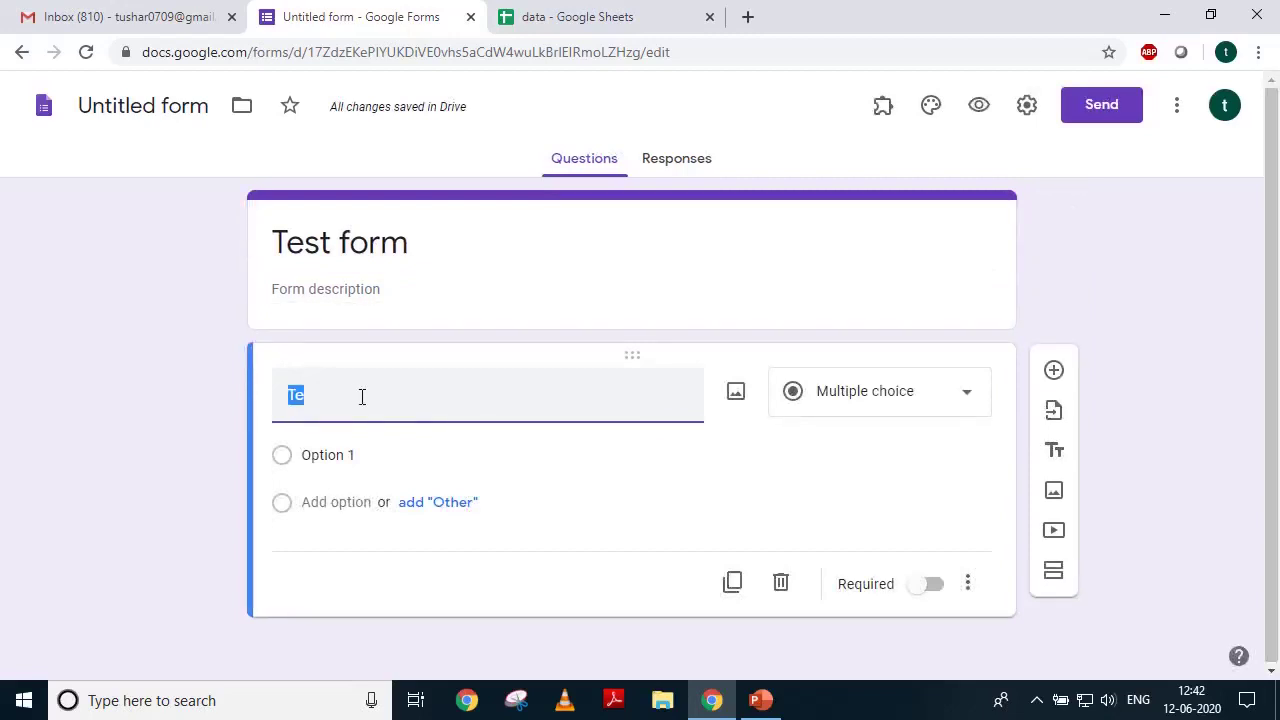
{"action": "type", "text": "Select"}
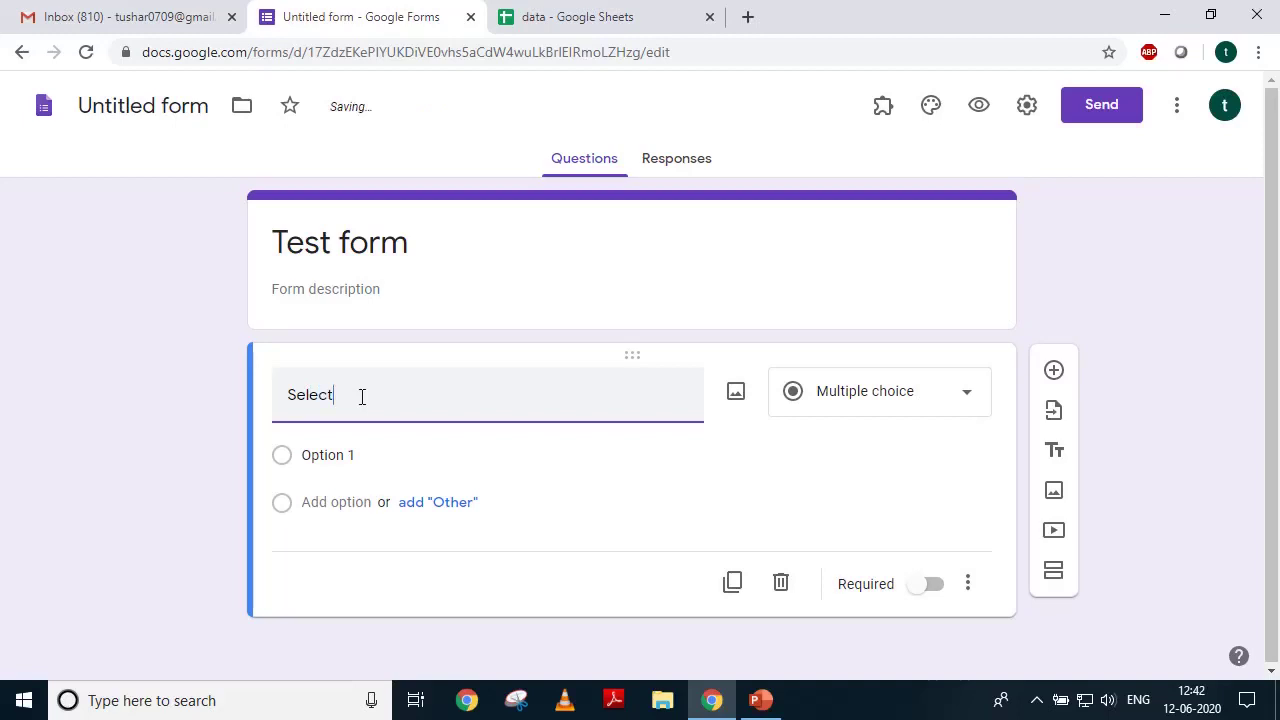
{"action": "type", "text": "Courses"}
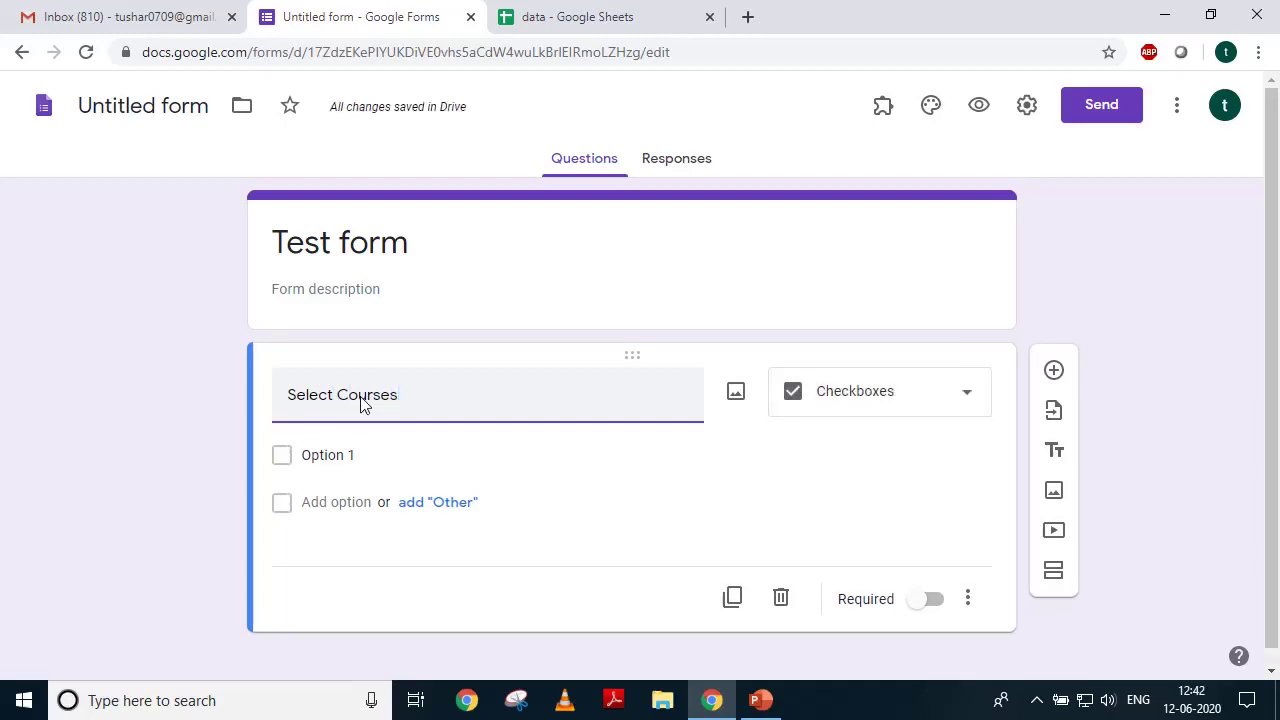
{"action": "left_click", "coordinate": [871, 395]}
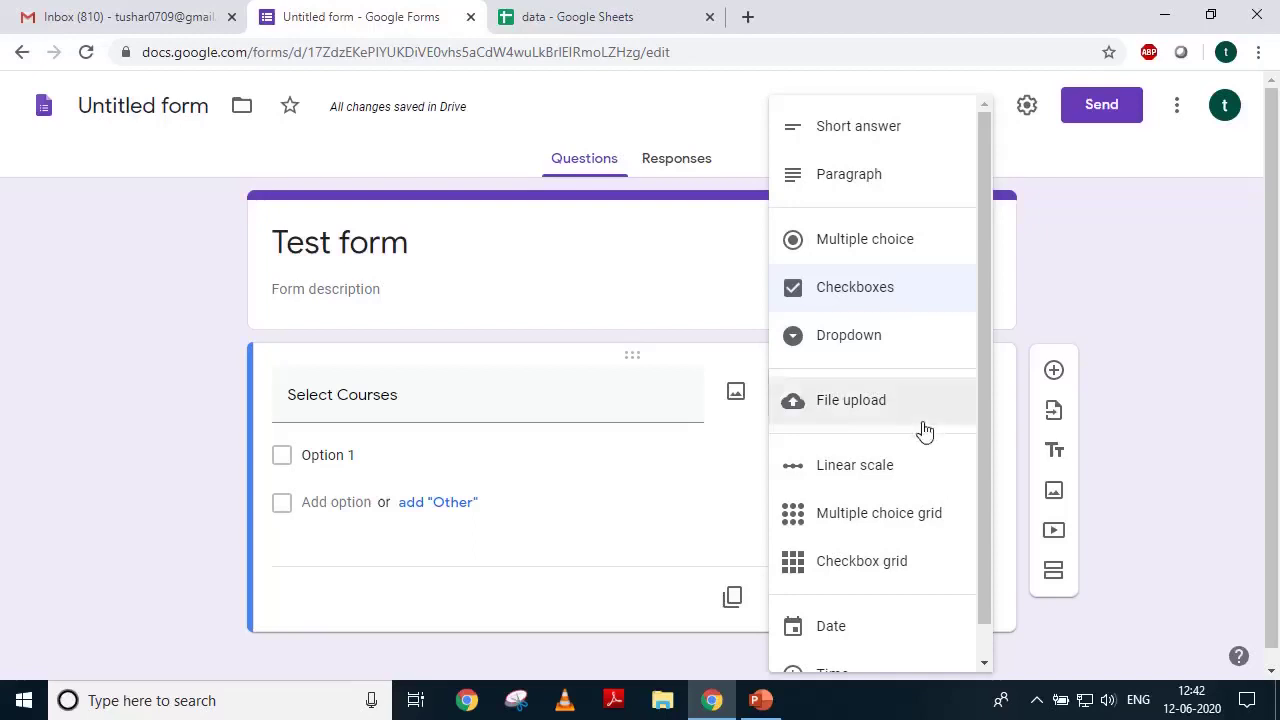
{"action": "left_click", "coordinate": [880, 515]}
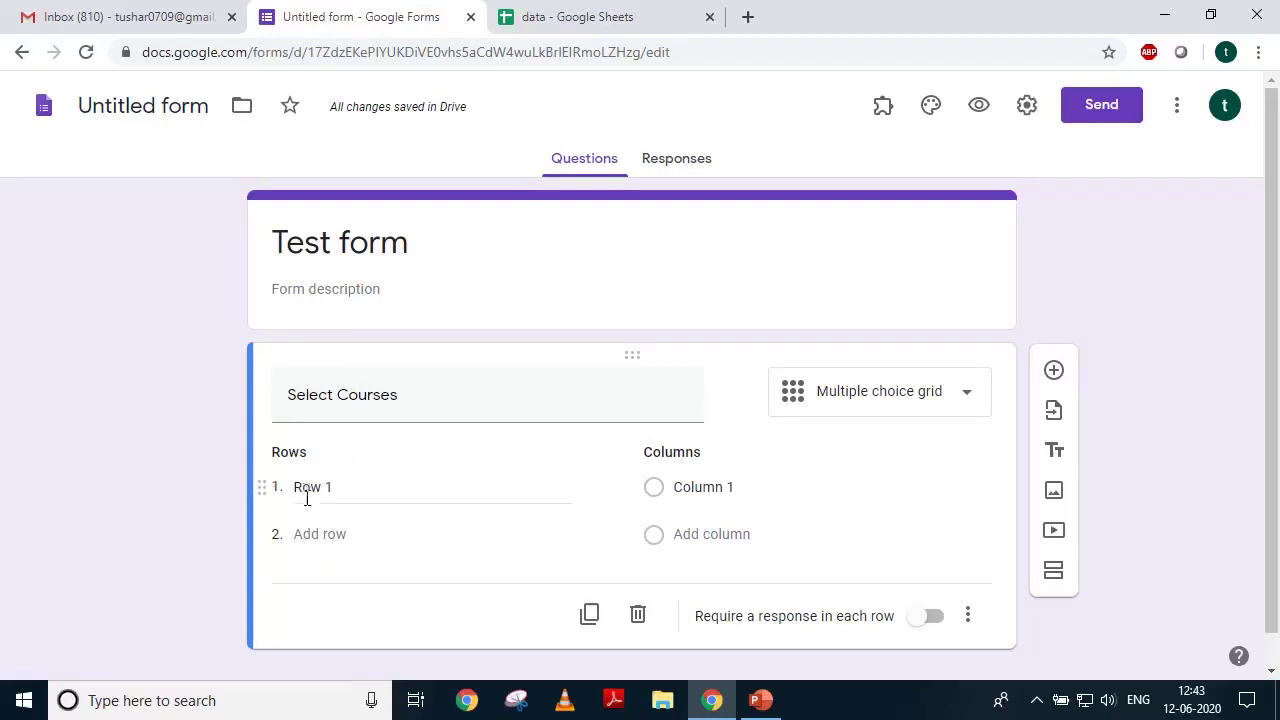
Copy the course names from MS-CIT to Hardware in the Courses column of the data spreadsheet.
{"action": "left_click", "coordinate": [337, 487]}
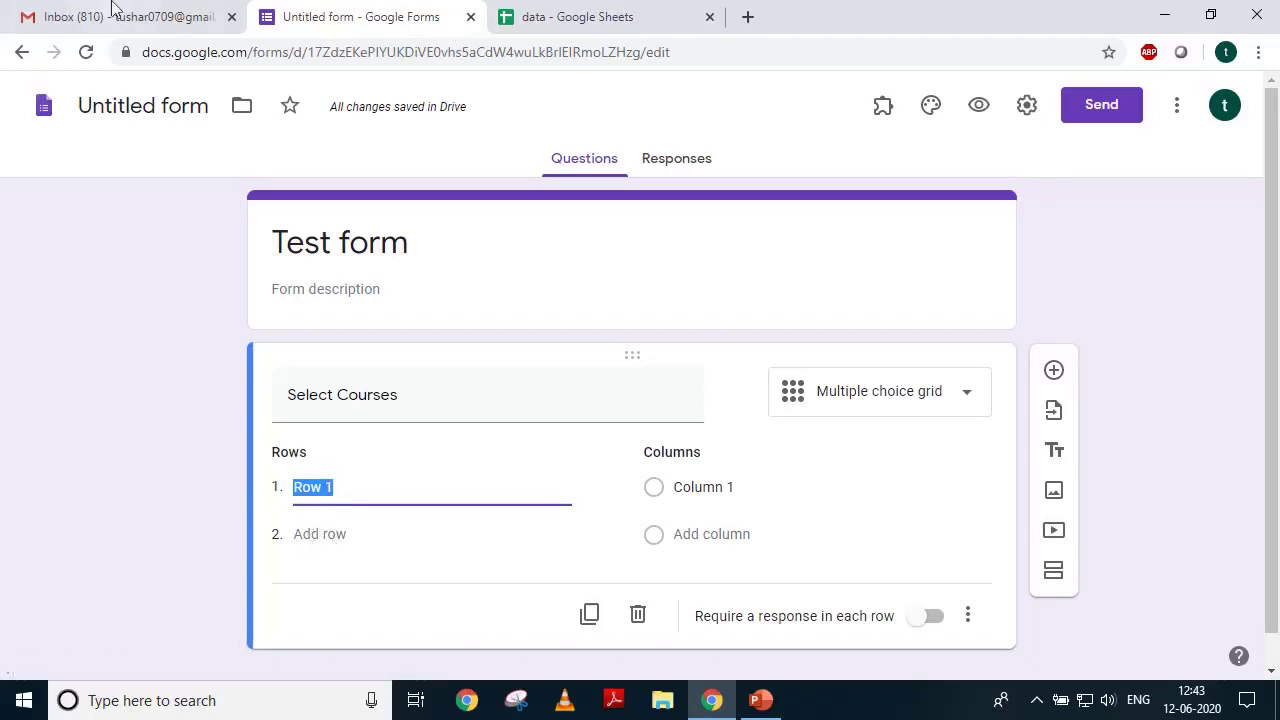
{"action": "left_click", "coordinate": [545, 20]}
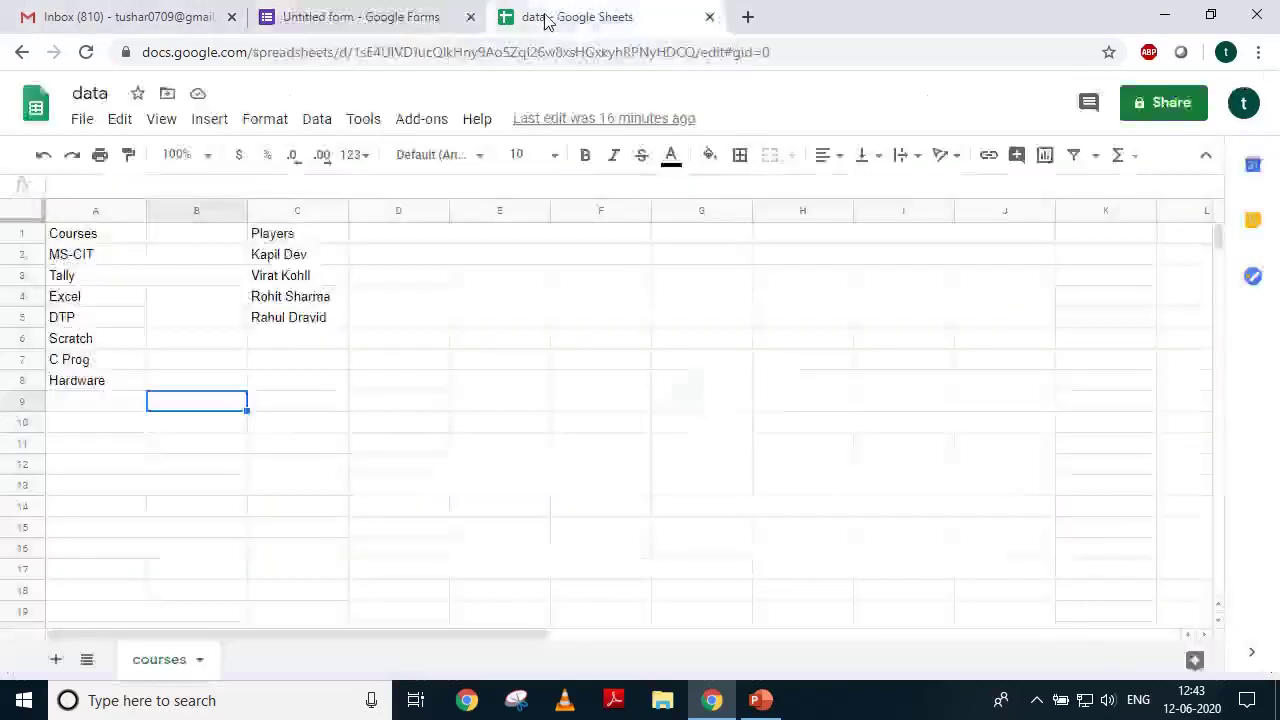
{"action": "left_click", "coordinate": [88, 256]}
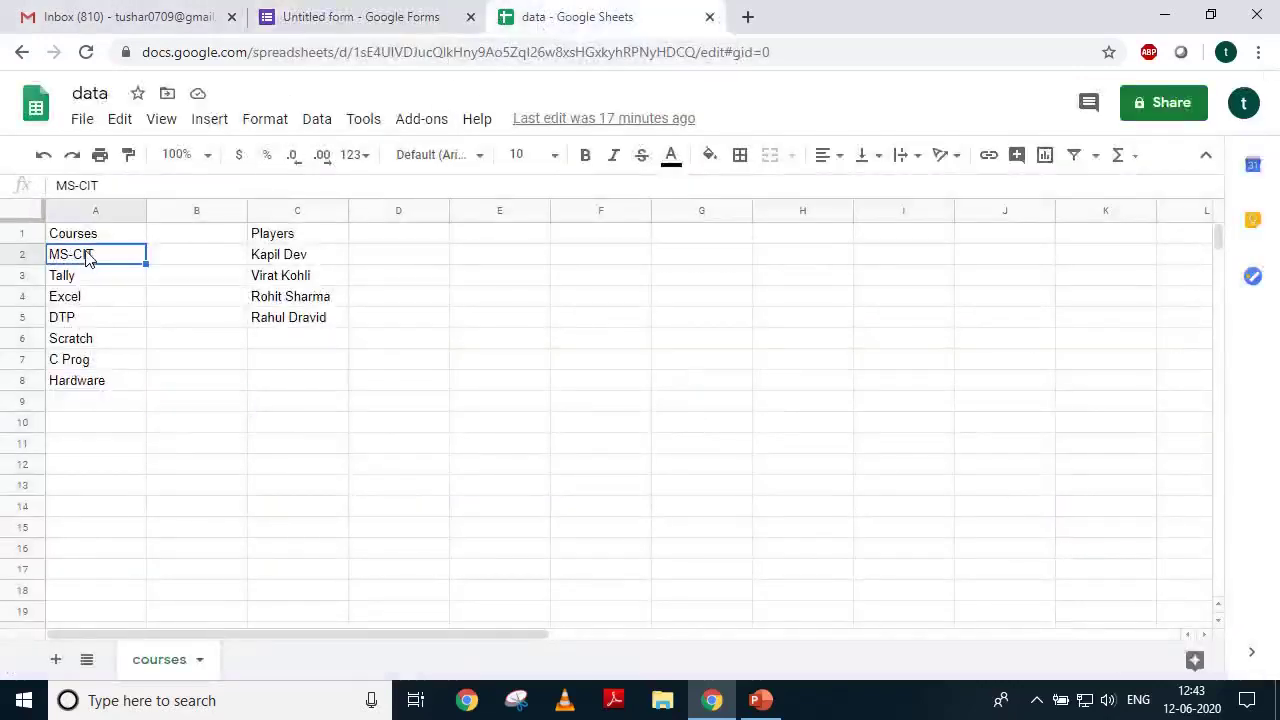
{"action": "key", "text": "shift+Down"}
{"action": "key", "text": "shift+Down"}
{"action": "key", "text": "shift+Down"}
{"action": "key", "text": "shift+Down"}
{"action": "key", "text": "shift+Down"}
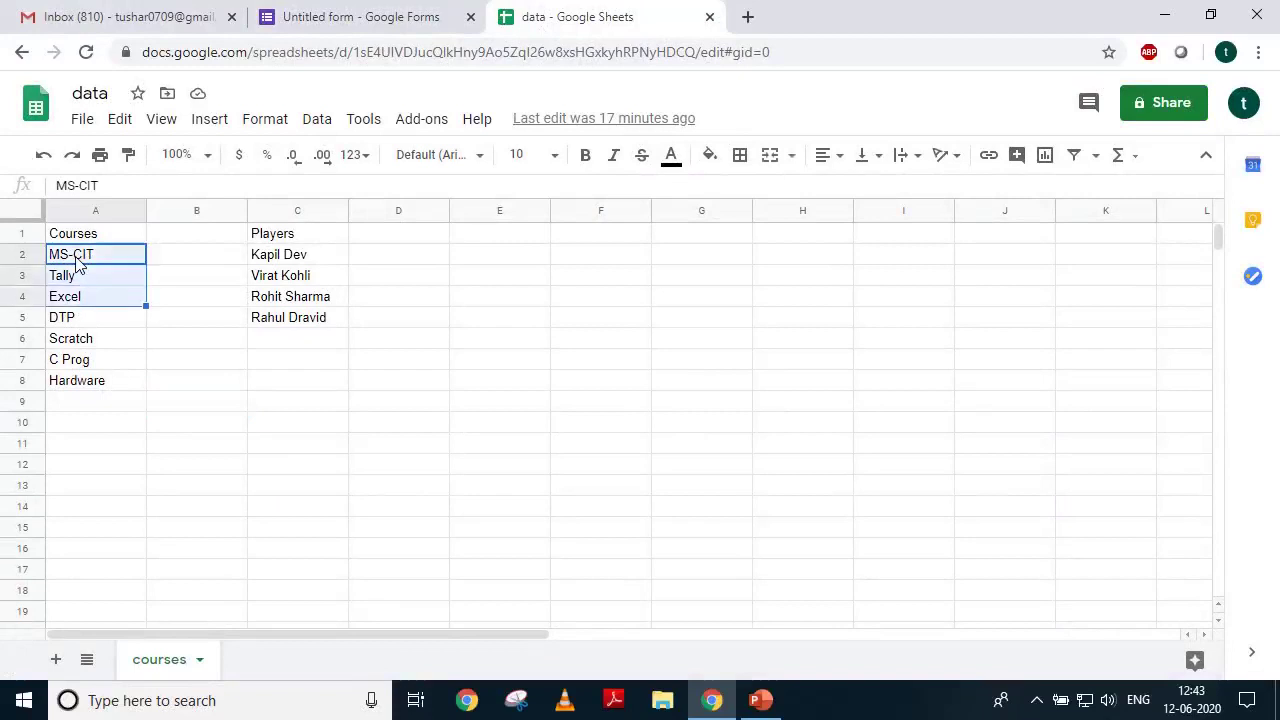
{"action": "key", "text": "shift+Down"}
{"action": "key", "text": "ctrl+c"}
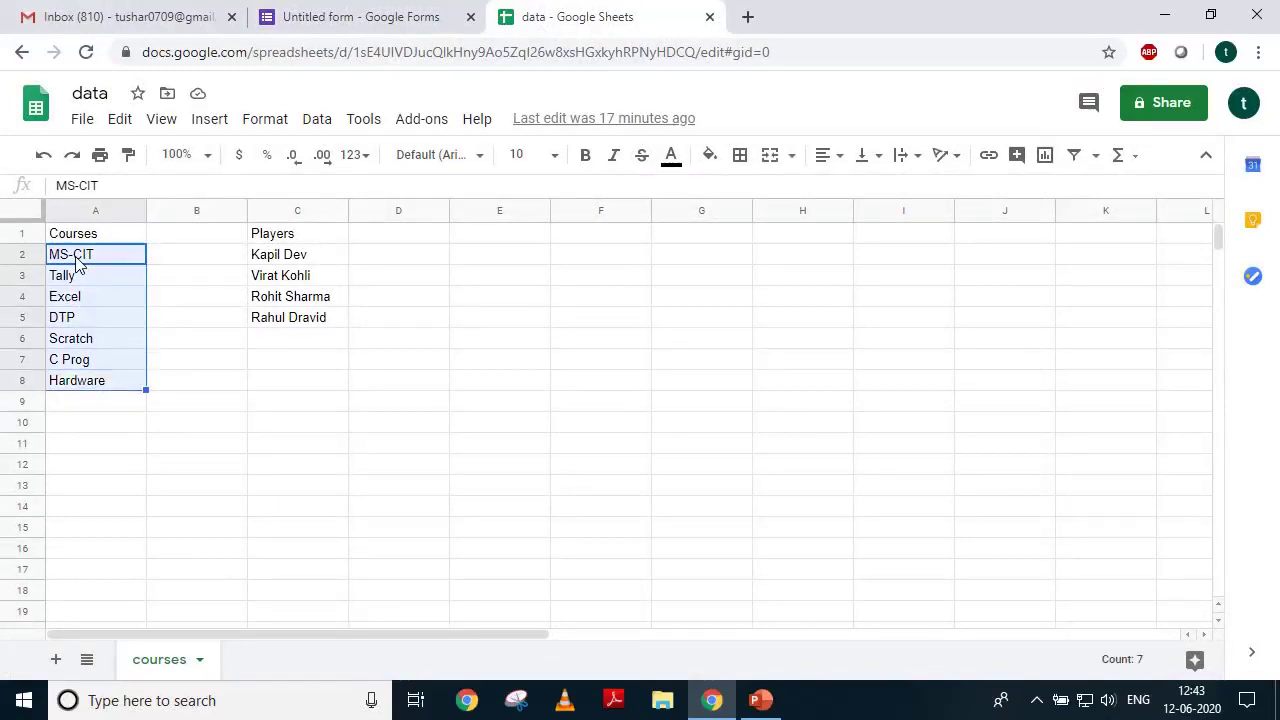
Paste the copied course names into the form as the rows of the Select Courses grid.
{"action": "left_click", "coordinate": [336, 19]}
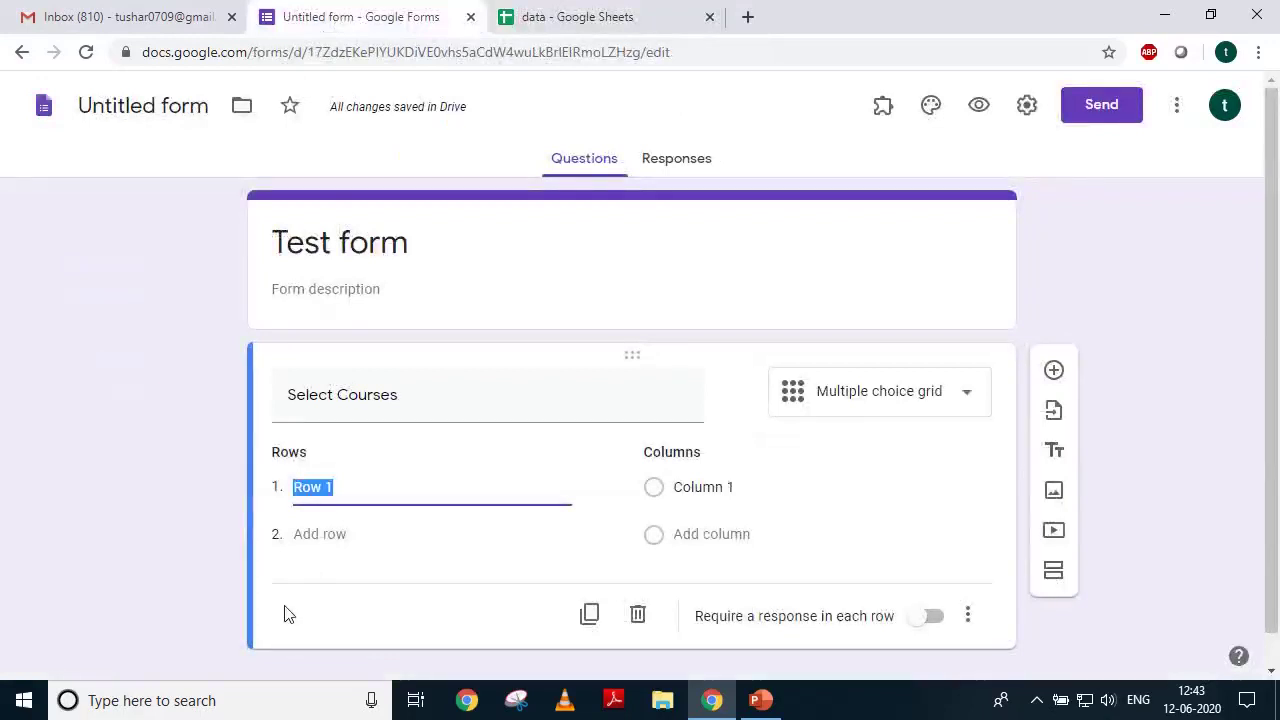
{"action": "key", "text": "ctrl+v"}
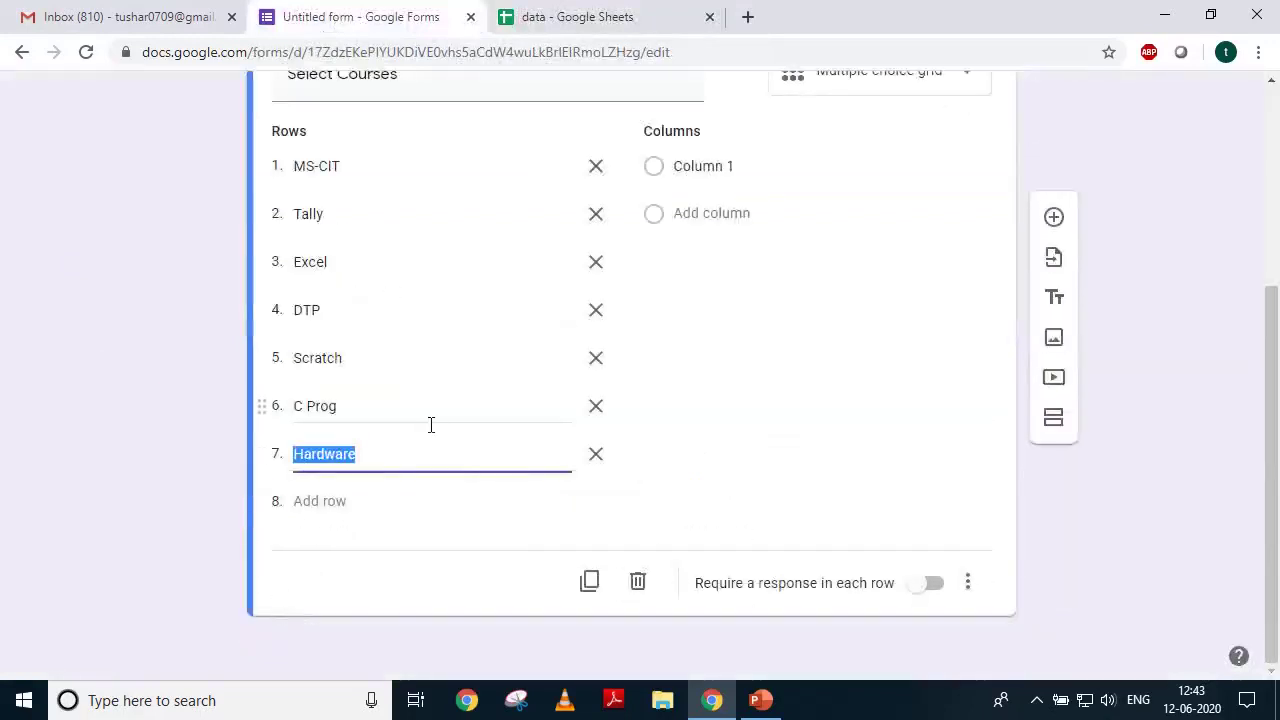
{"action": "scroll", "coordinate": [414, 306], "scroll_direction": "up", "scroll_amount": 1}
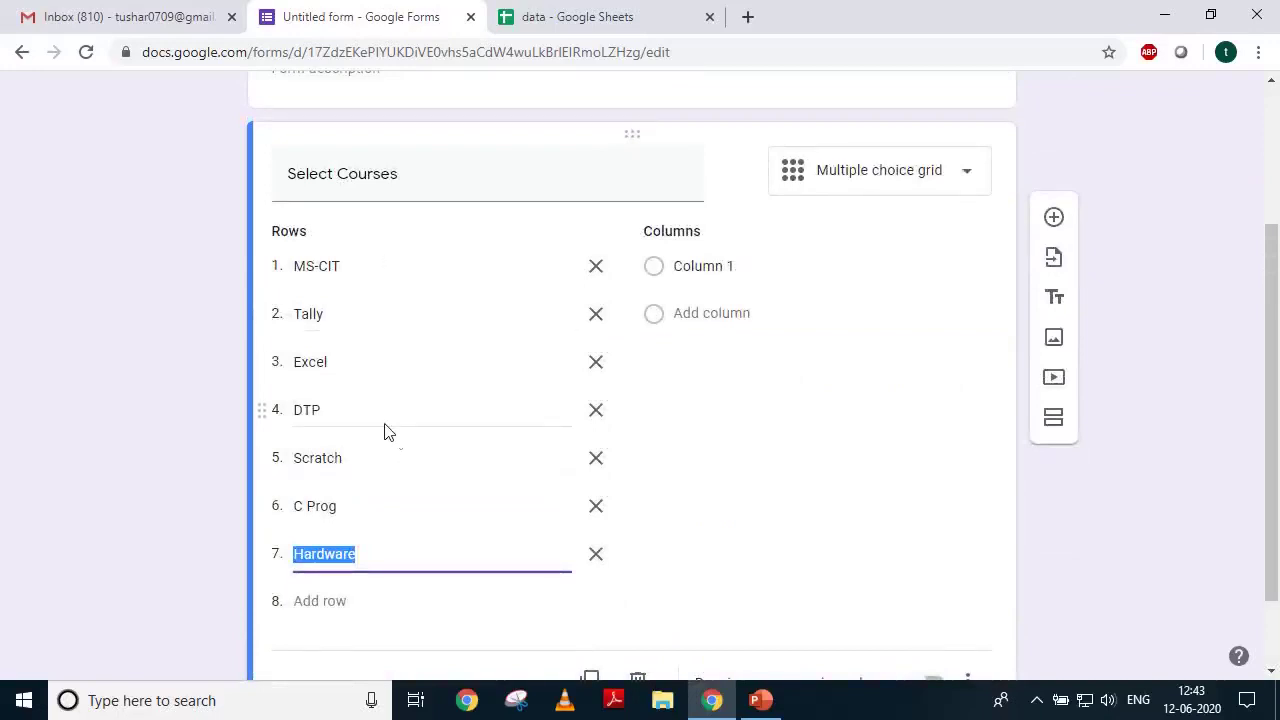
Name the Select Courses grid's columns "Yes" and "No" and require a response in each row.
{"action": "left_click", "coordinate": [716, 265]}
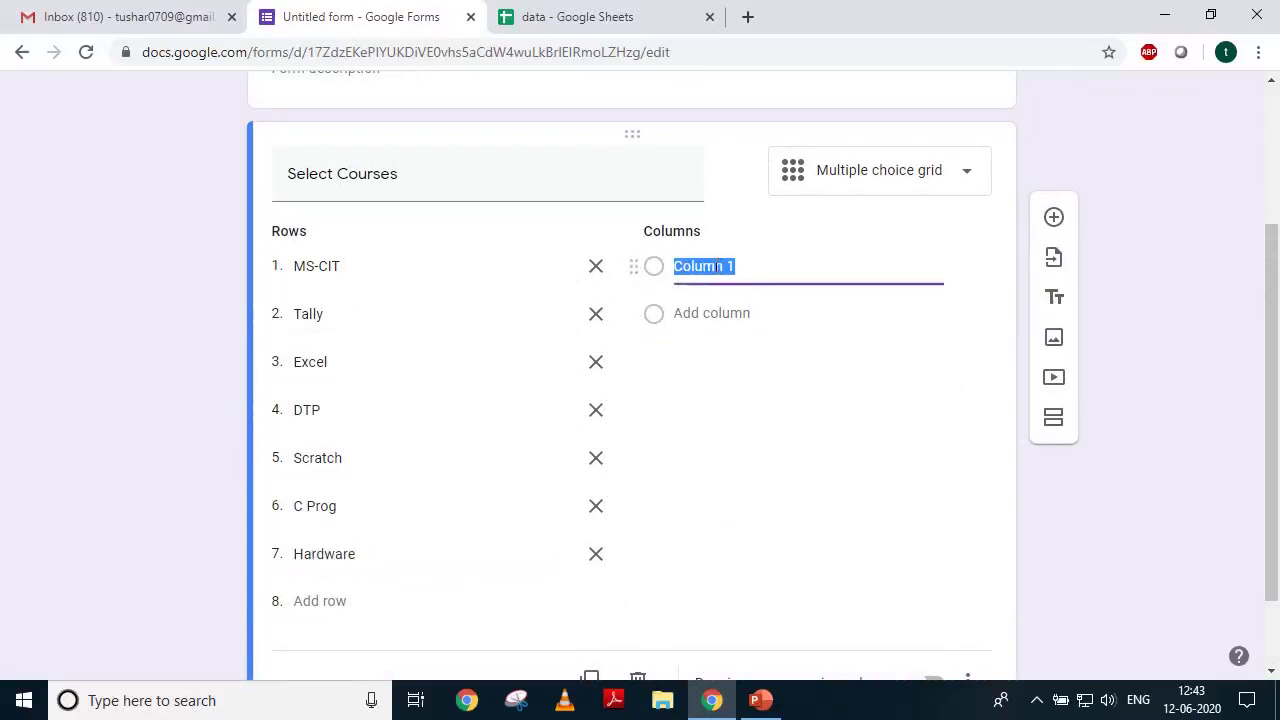
{"action": "type", "text": "Yes"}
{"action": "left_click", "coordinate": [714, 310]}
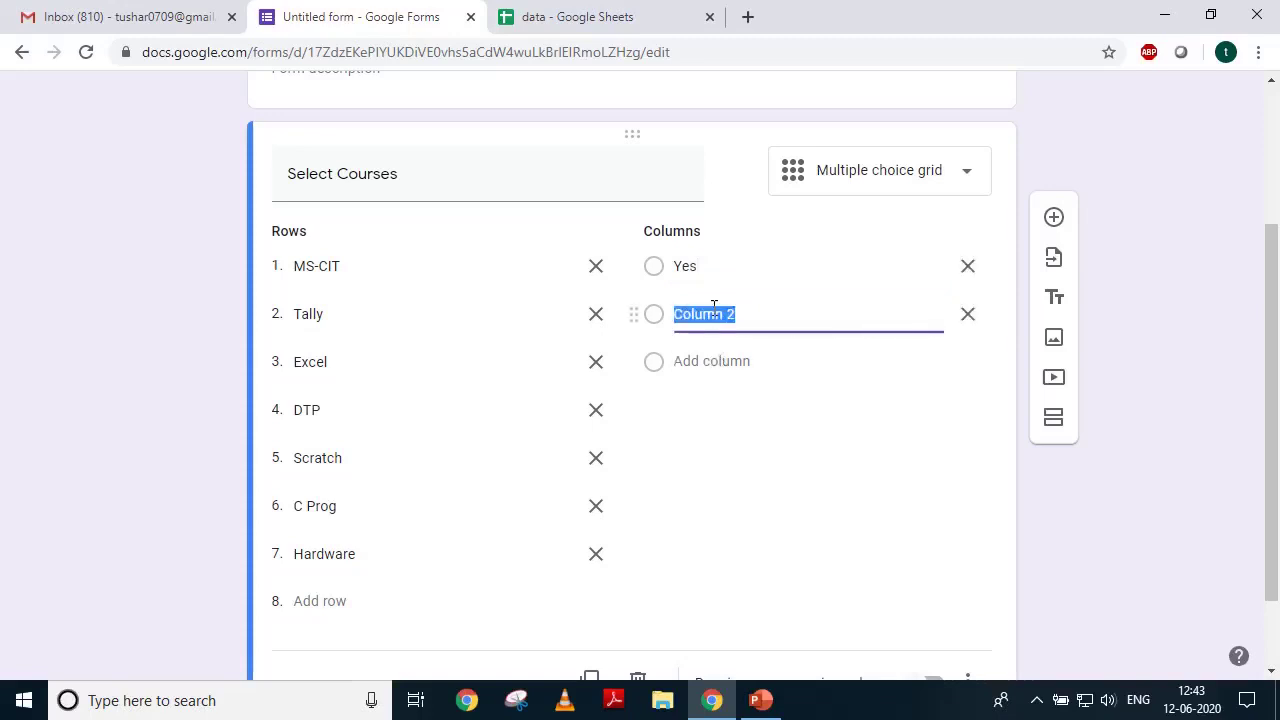
{"action": "type", "text": "No"}
{"action": "scroll", "coordinate": [474, 329], "scroll_direction": "up", "scroll_amount": 3}
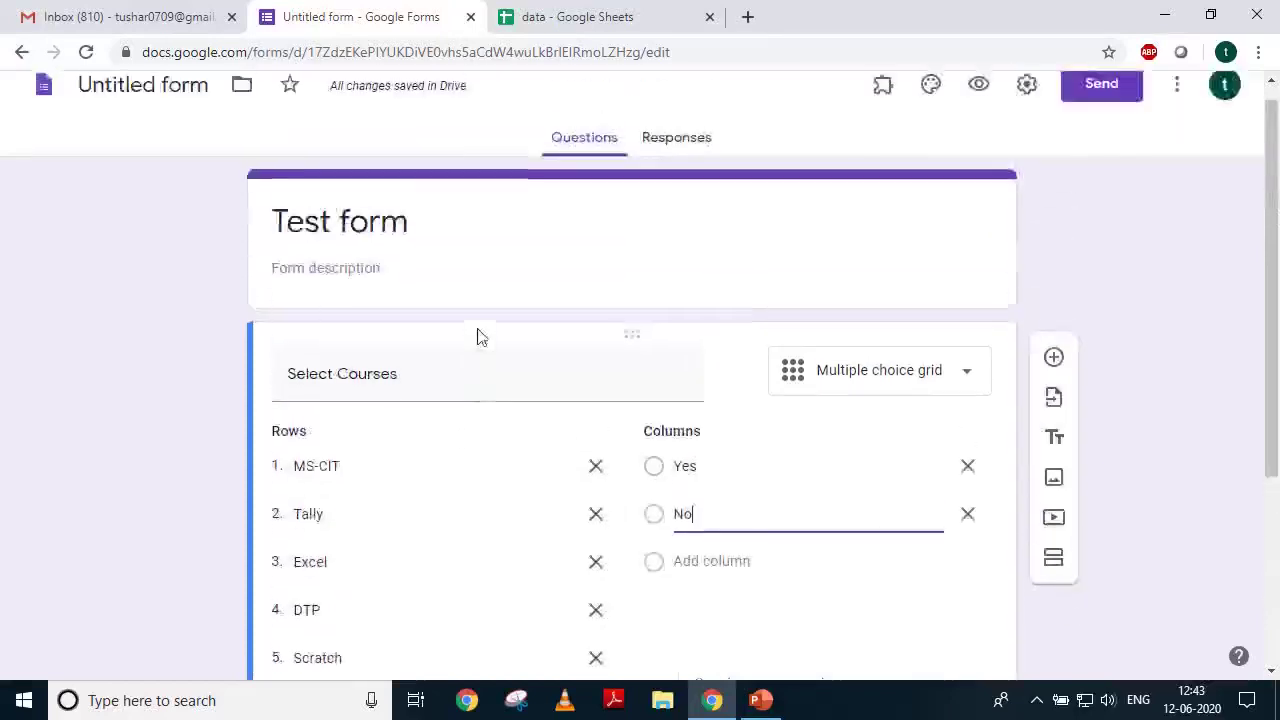
{"action": "scroll", "coordinate": [476, 340], "scroll_direction": "down", "scroll_amount": 3}
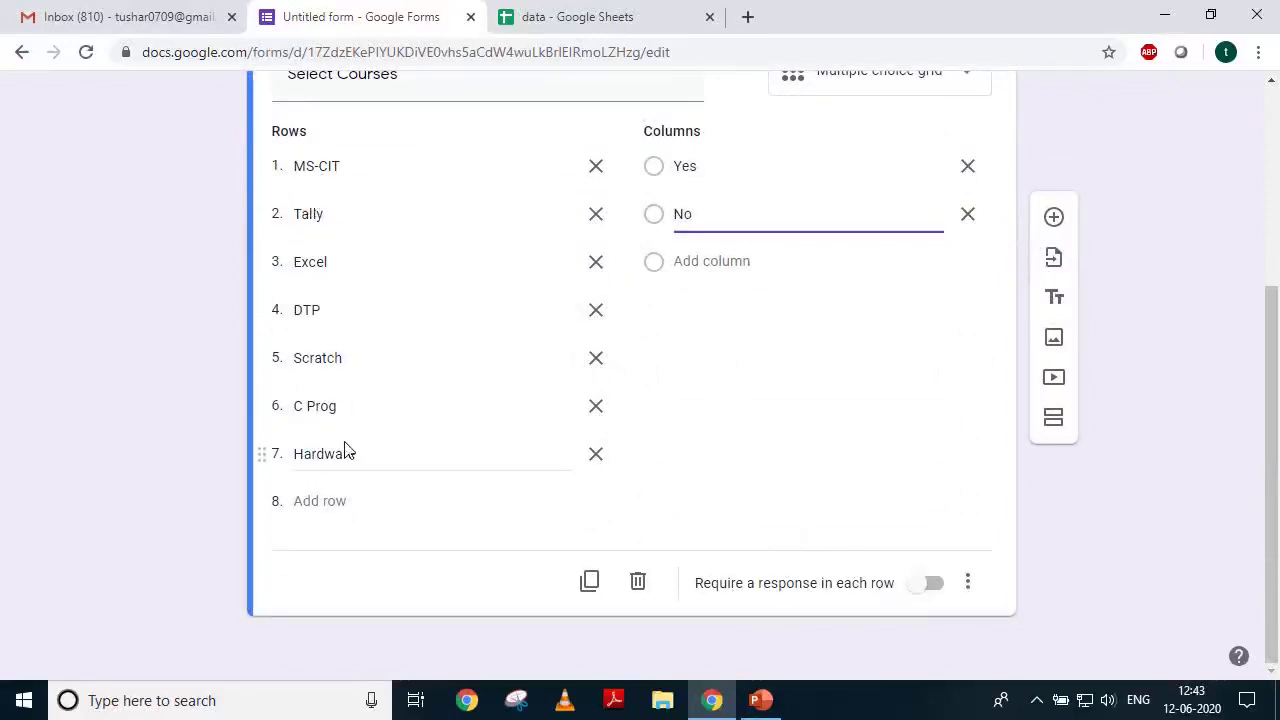
{"action": "left_click", "coordinate": [934, 587]}
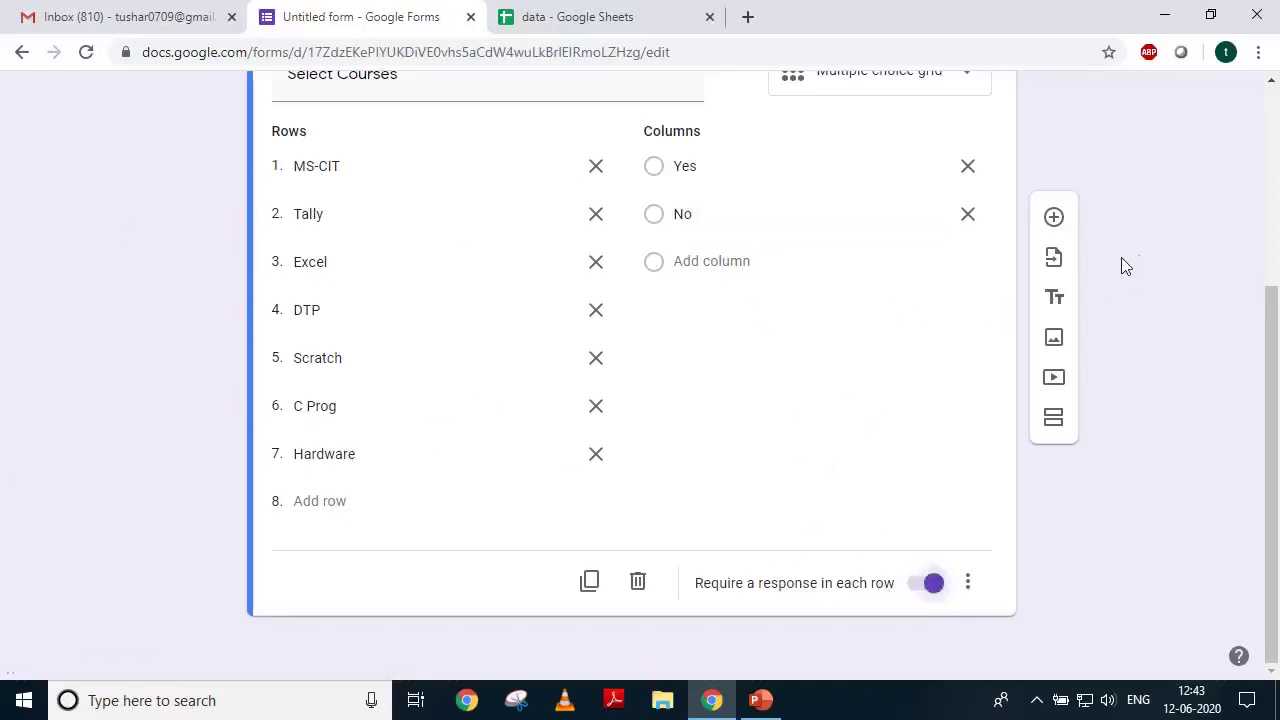
Add a second question titled "Select qualities of the players" and set its type to Checkbox grid.
{"action": "left_click", "coordinate": [1054, 220]}
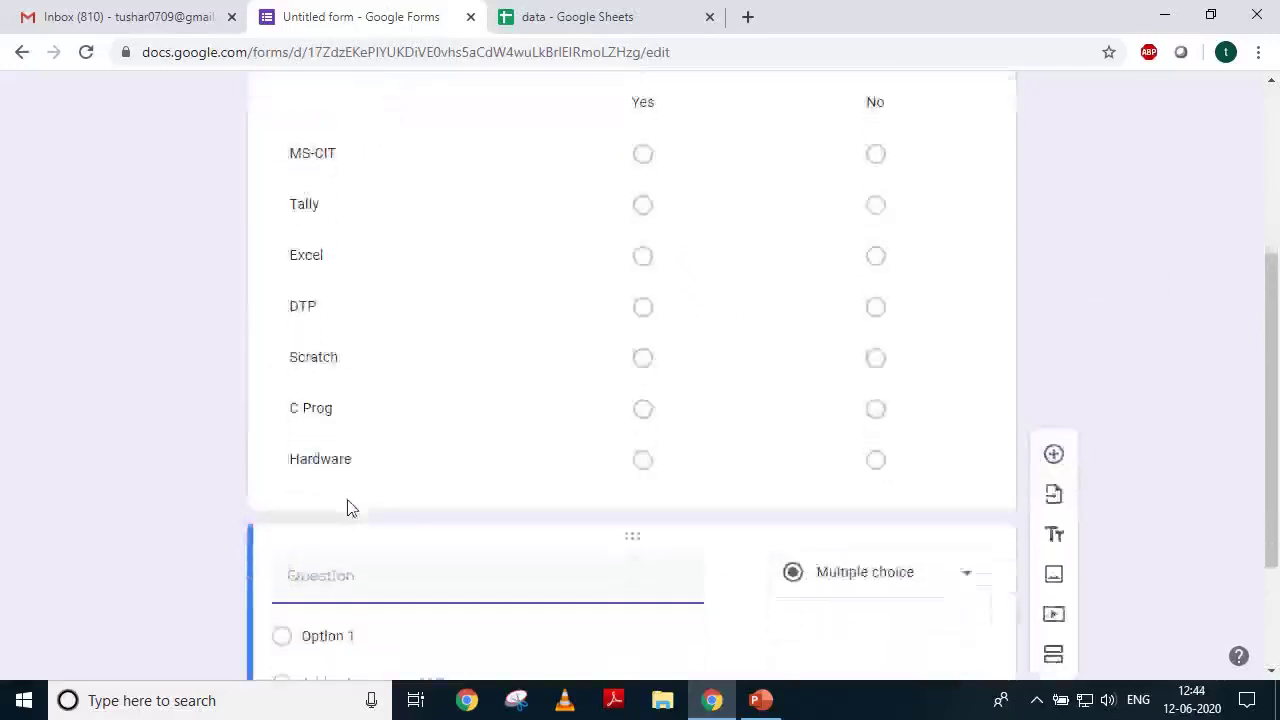
{"action": "type", "text": "Sel"}
{"action": "type", "text": "ecy"}
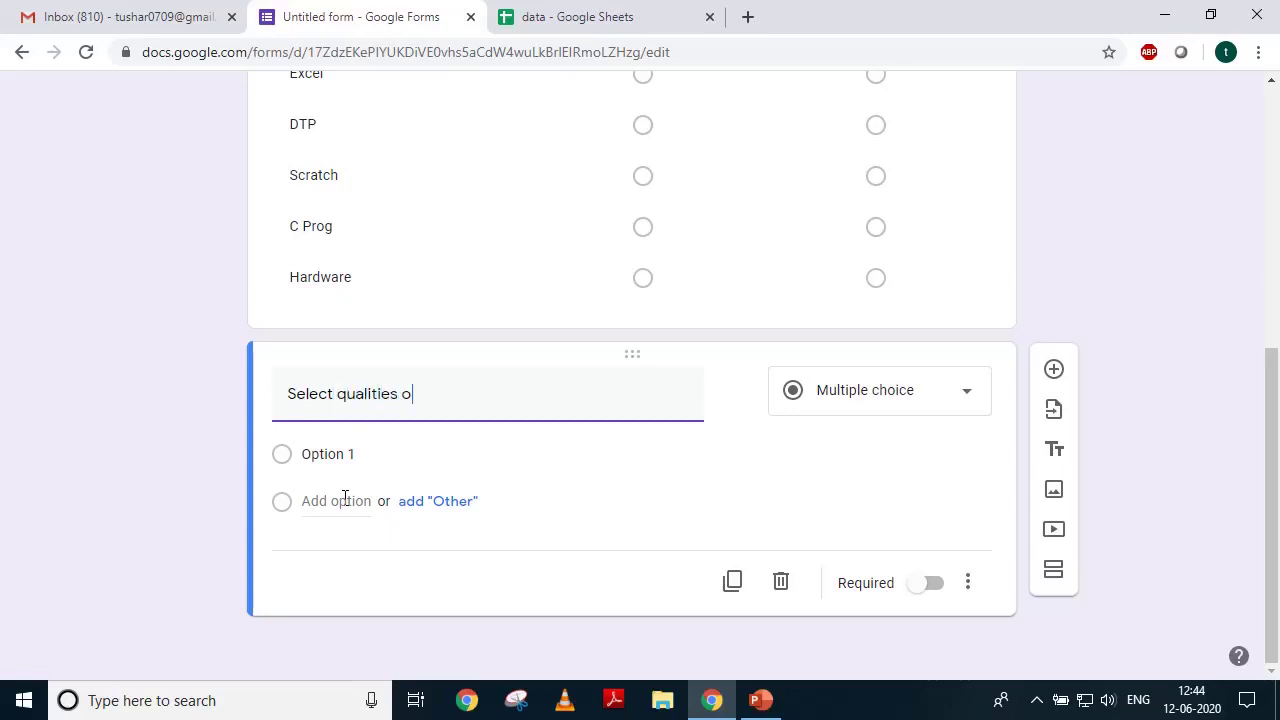
{"action": "type", "text": "e players"}
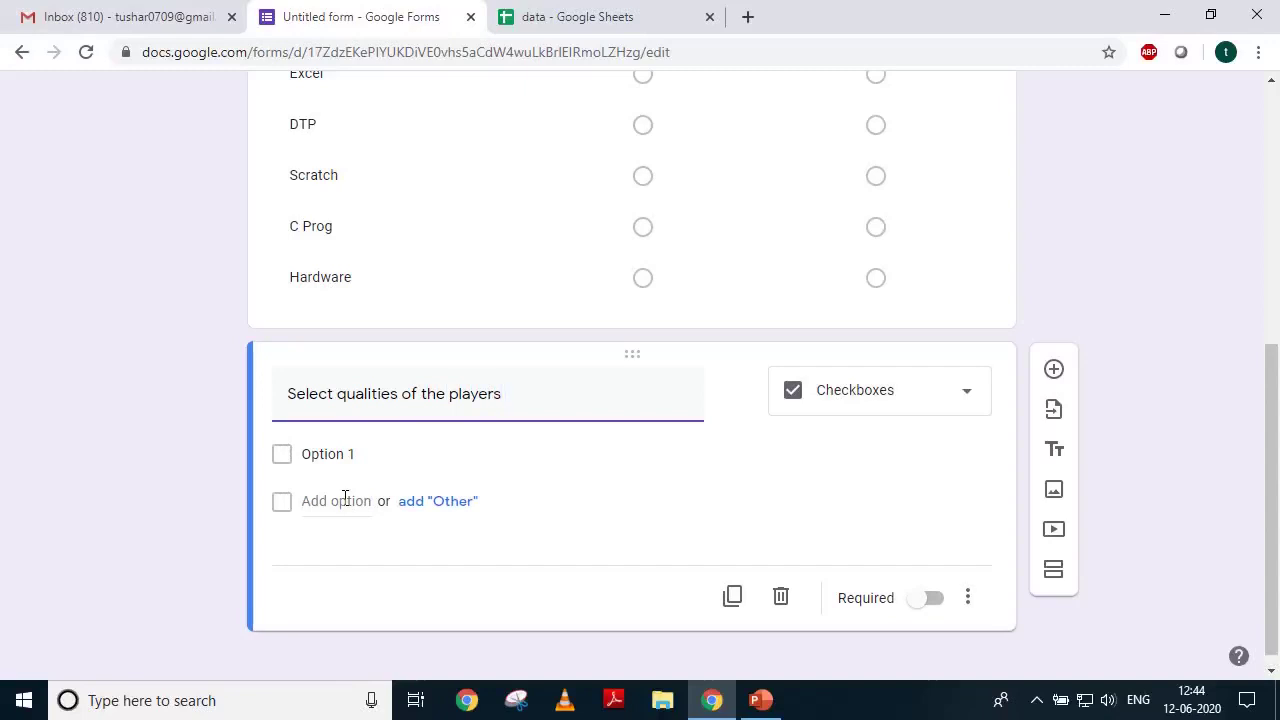
{"action": "left_click", "coordinate": [960, 397]}
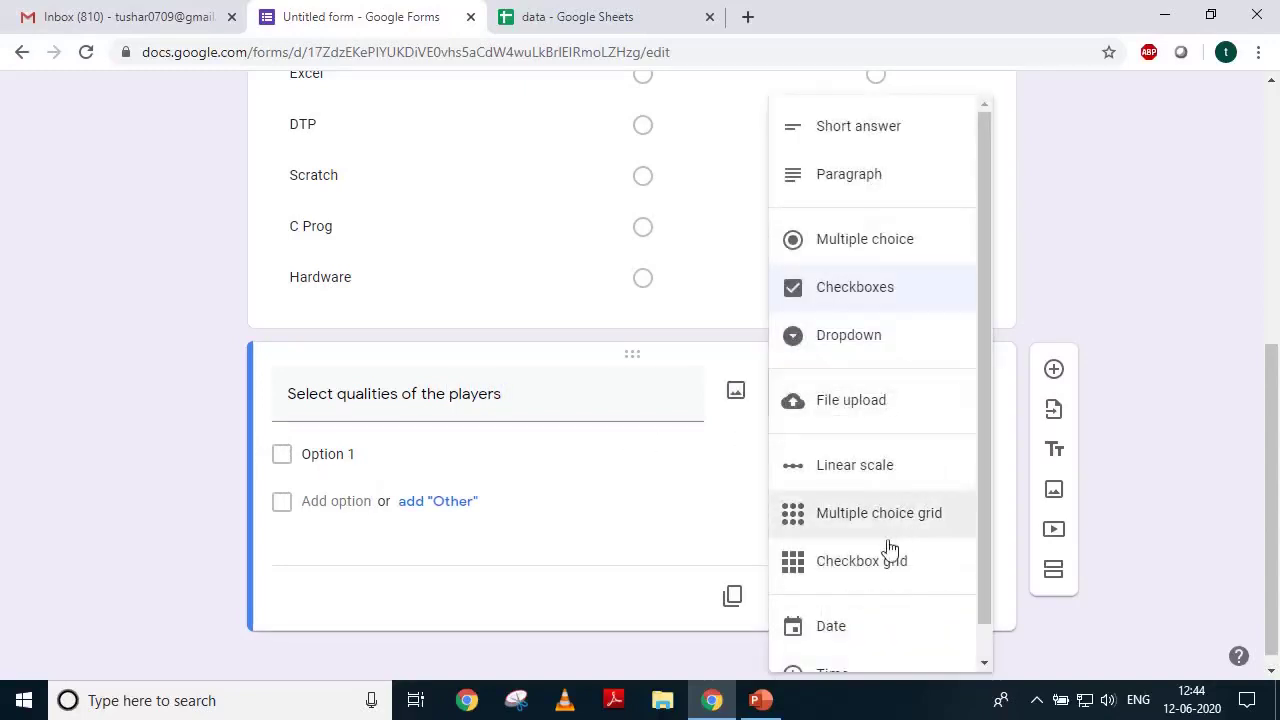
{"action": "left_click", "coordinate": [858, 562]}
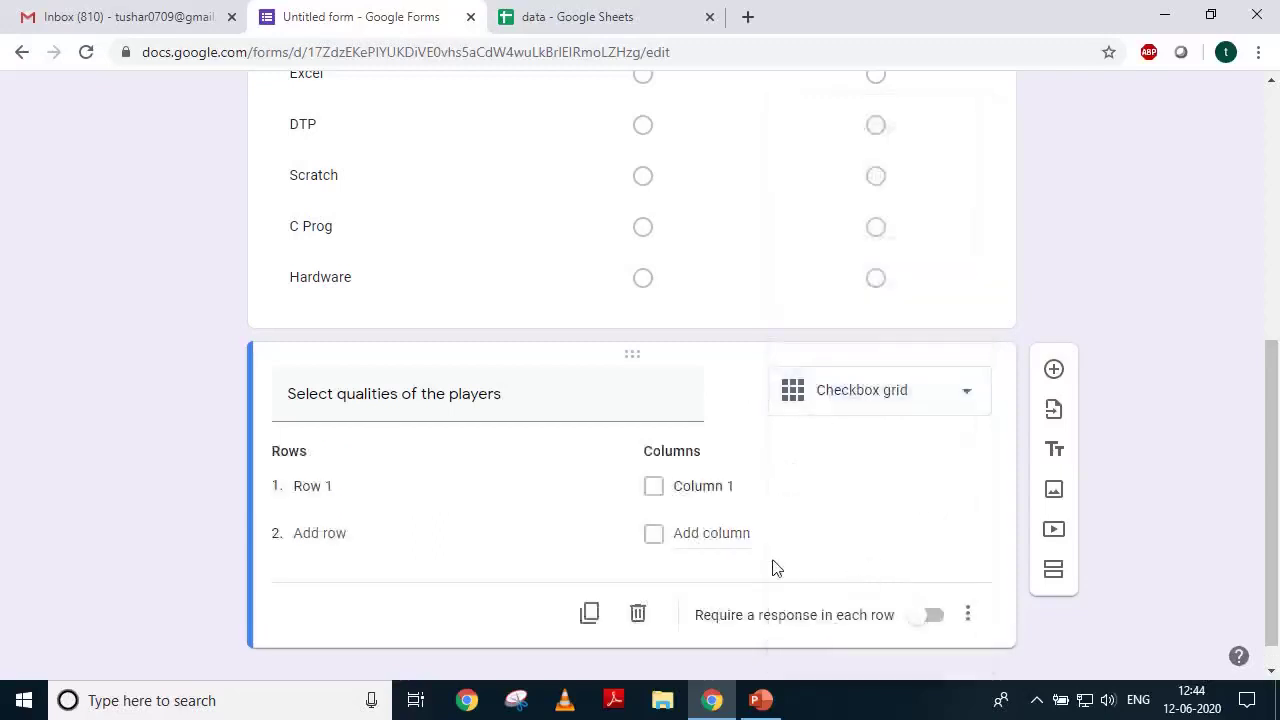
{"action": "scroll", "coordinate": [421, 472], "scroll_direction": "down", "scroll_amount": 1}
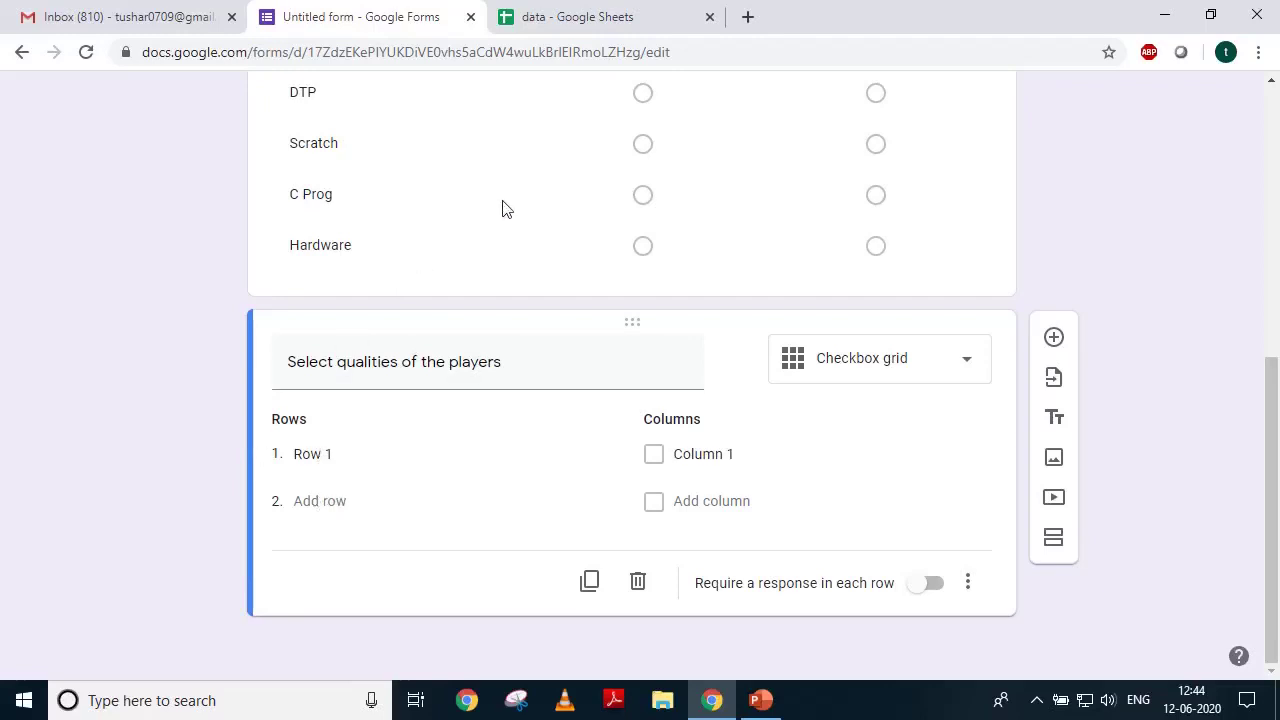
Copy the four names in the Players column of the data spreadsheet.
{"action": "left_click", "coordinate": [533, 18]}
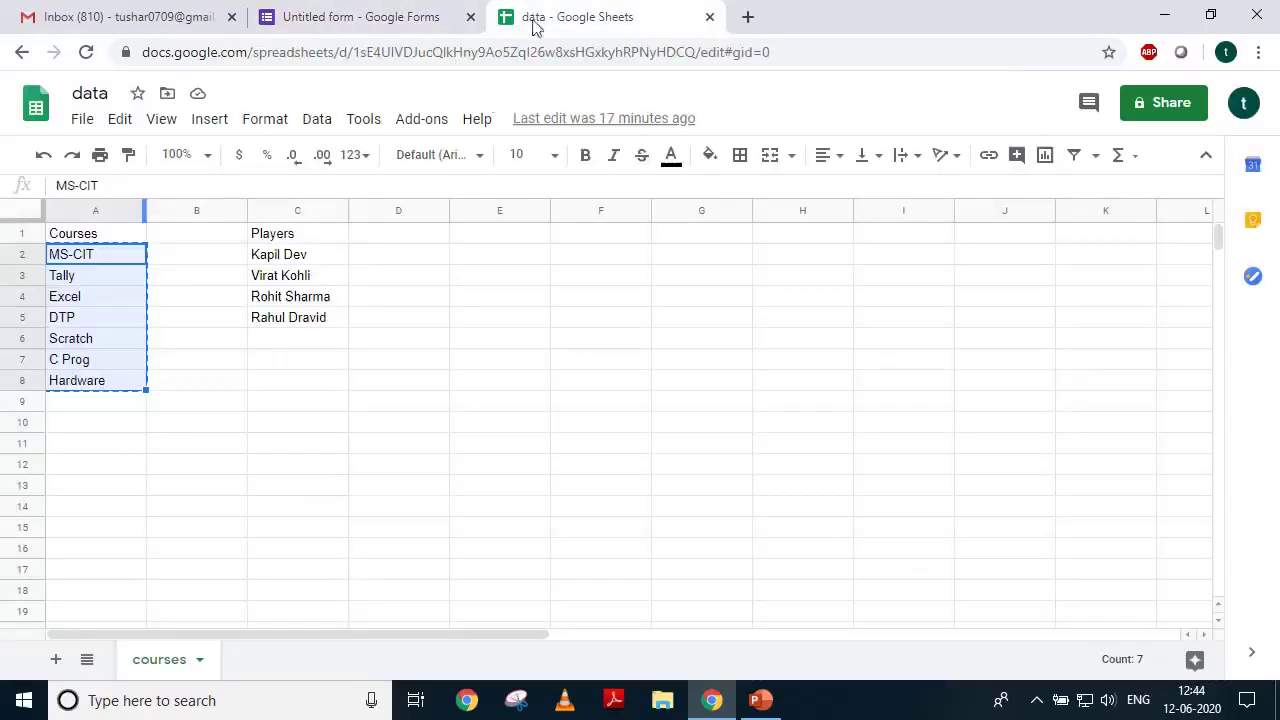
{"action": "left_click", "coordinate": [286, 257]}
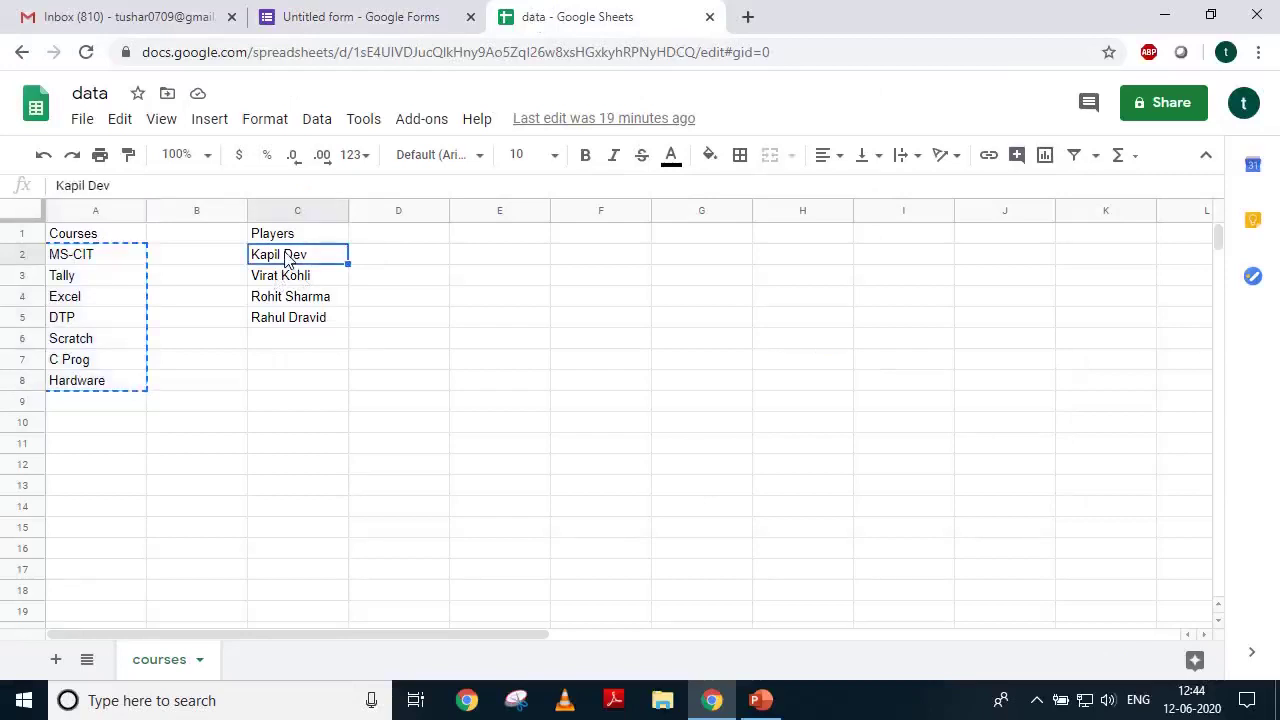
{"action": "key", "text": "shift+Down"}
{"action": "key", "text": "shift+Down"}
{"action": "key", "text": "shift+Down"}
{"action": "key", "text": "ctrl+c"}
Paste the copied player names into the form as the rows of the checkbox grid.
{"action": "left_click", "coordinate": [305, 19]}
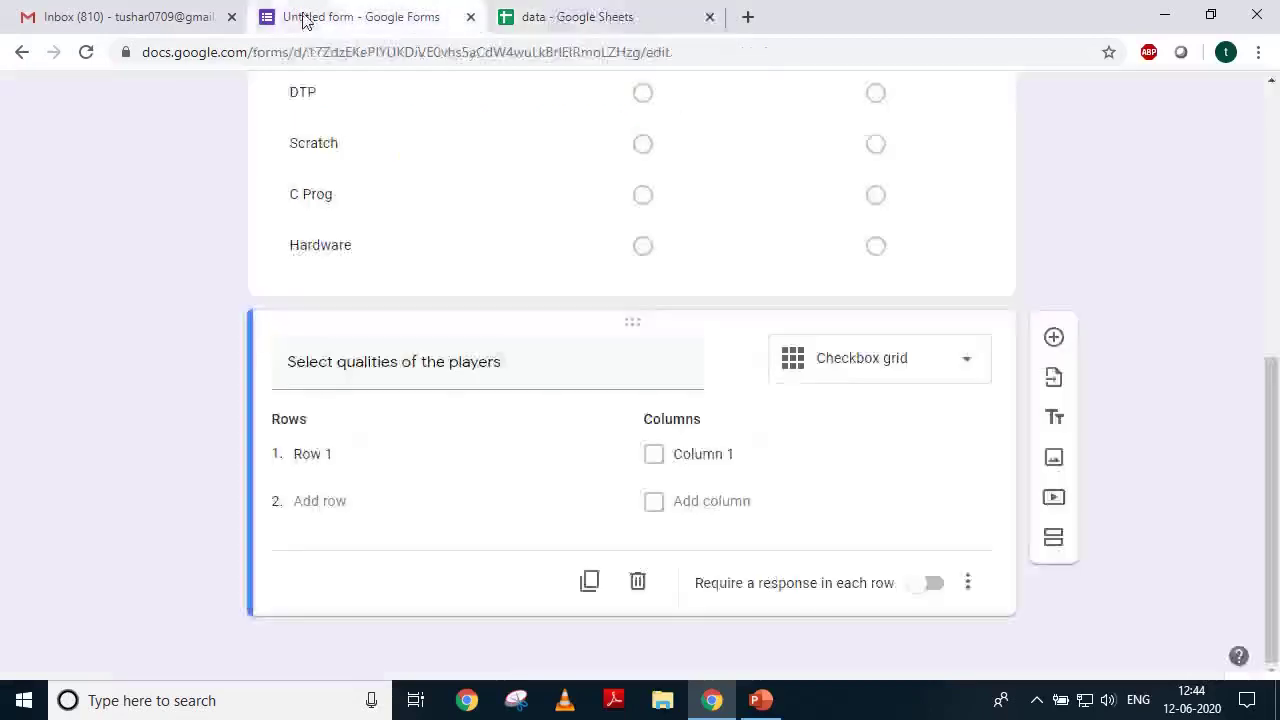
{"action": "left_click", "coordinate": [306, 456]}
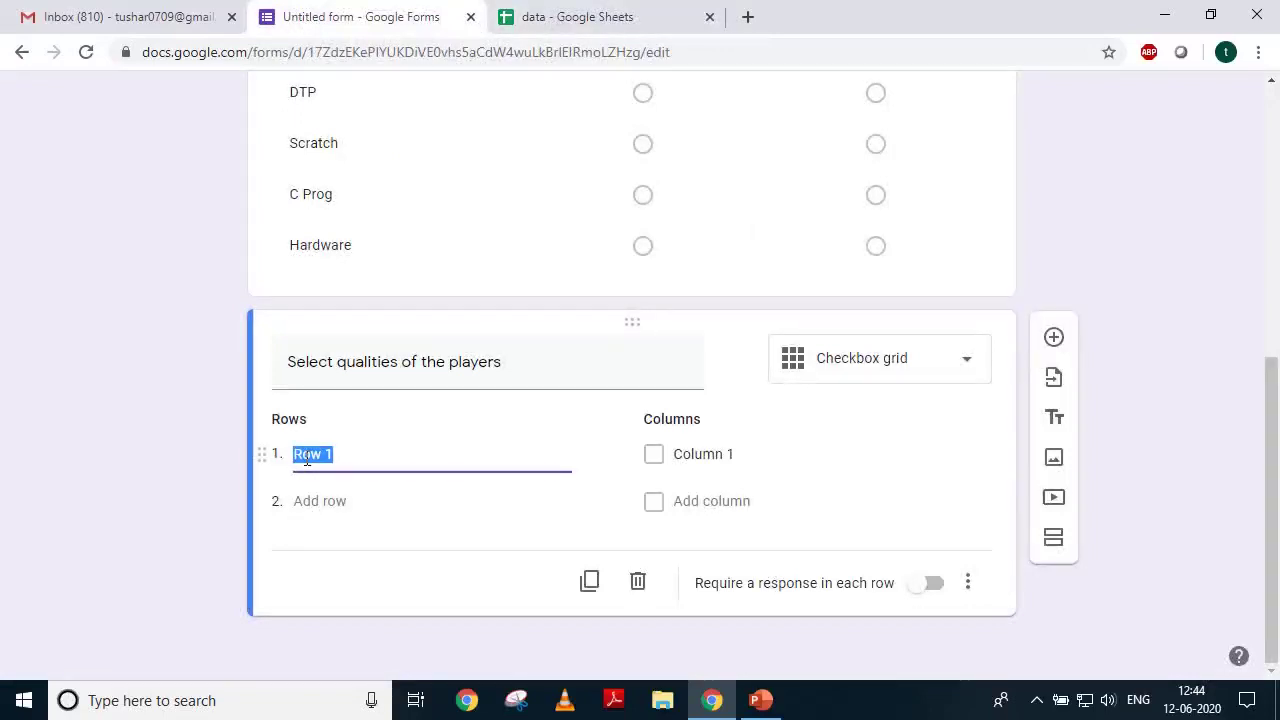
{"action": "key", "text": "ctrl+v"}
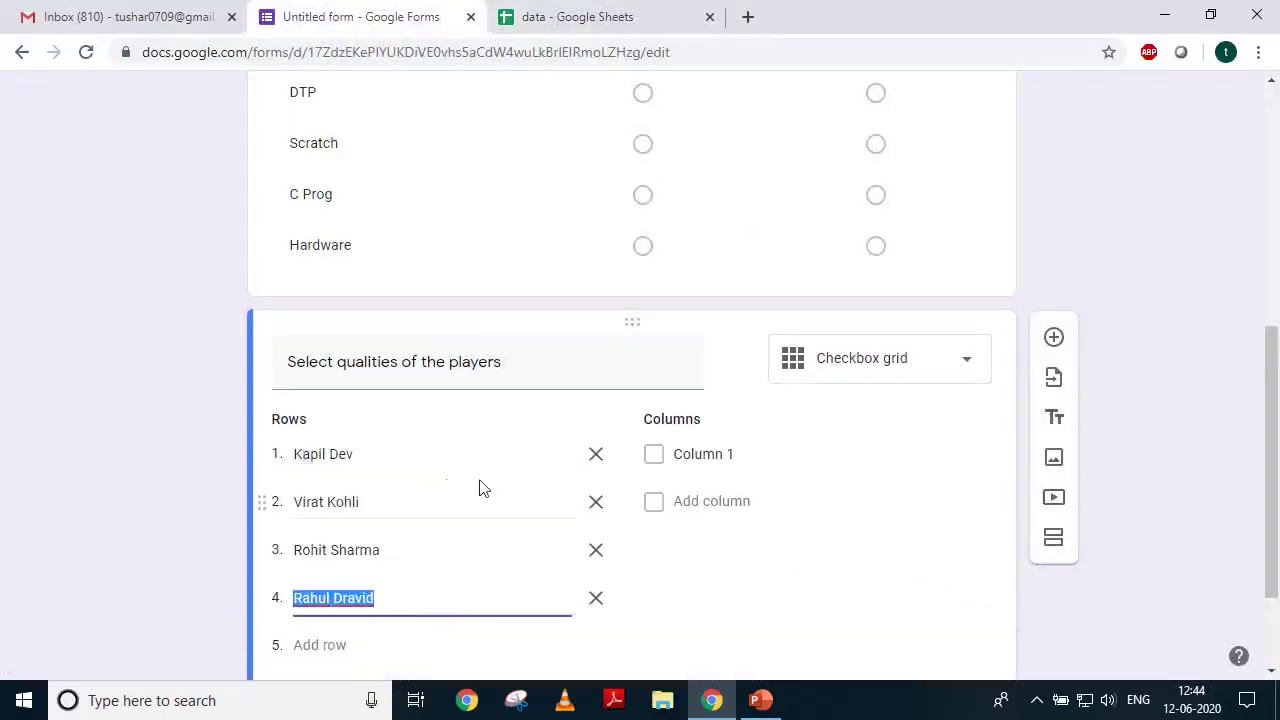
{"action": "scroll", "coordinate": [403, 460], "scroll_direction": "down", "scroll_amount": 1}
Name the checkbox grid's four columns "Batting", "Bowling", "Fielding" and "Captaincy".
{"action": "left_click", "coordinate": [698, 355]}
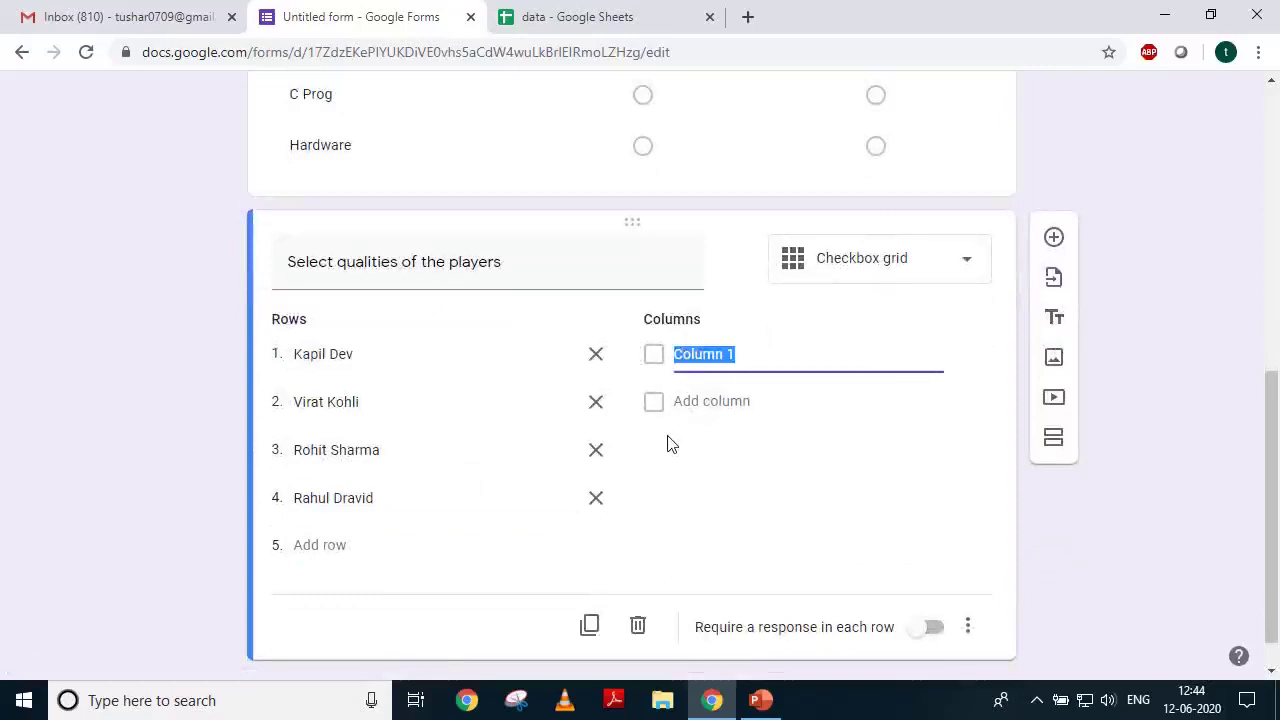
{"action": "type", "text": "Battin"}
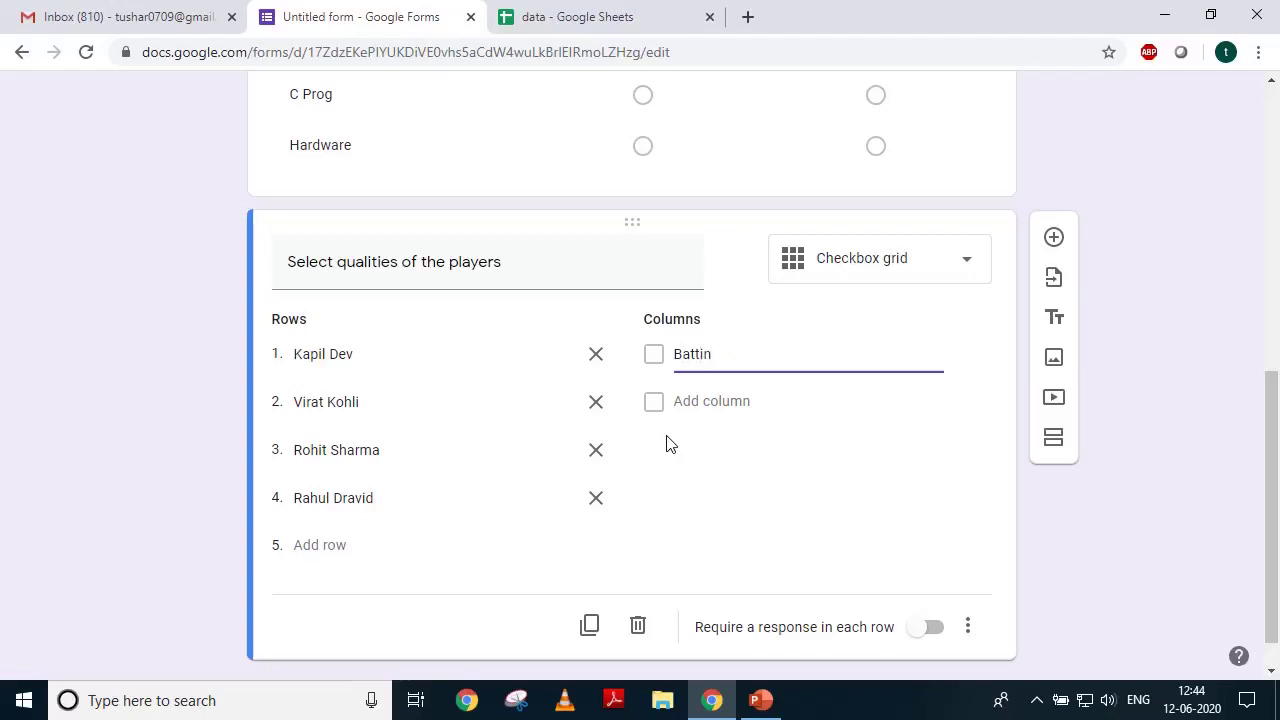
{"action": "type", "text": "g"}
{"action": "left_click", "coordinate": [770, 401]}
{"action": "left_click", "coordinate": [720, 403]}
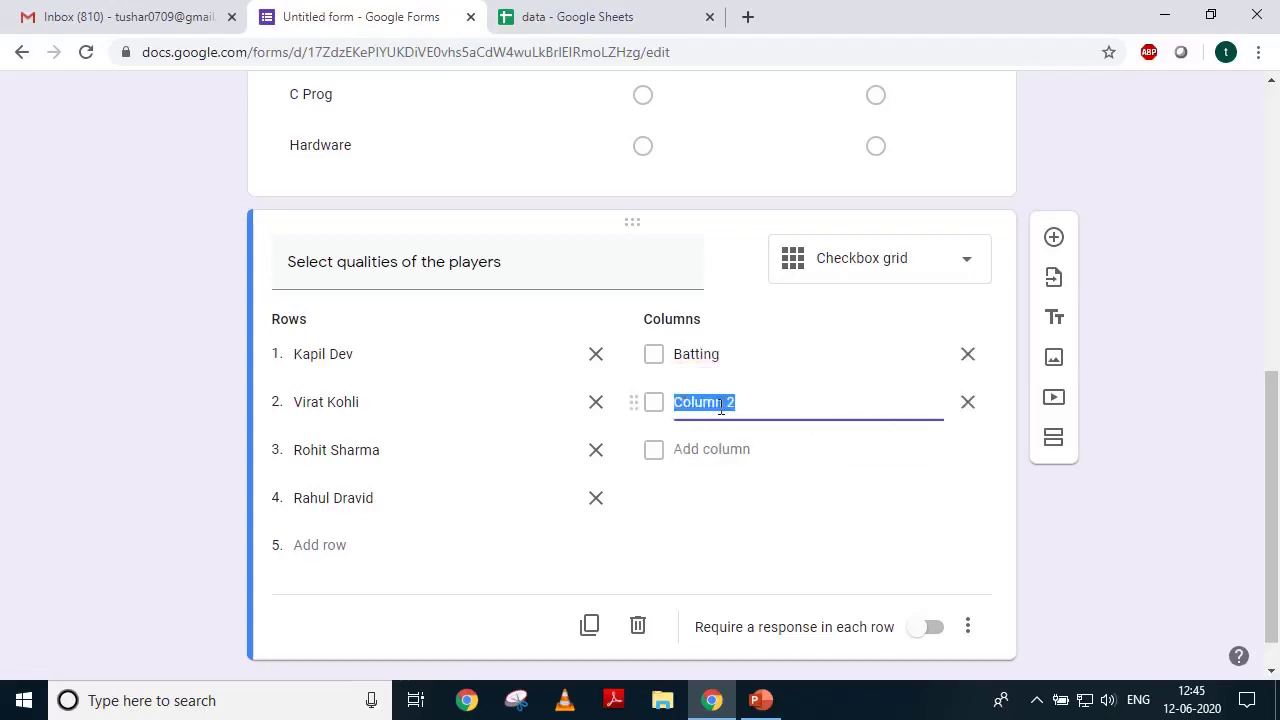
{"action": "type", "text": "Bowling"}
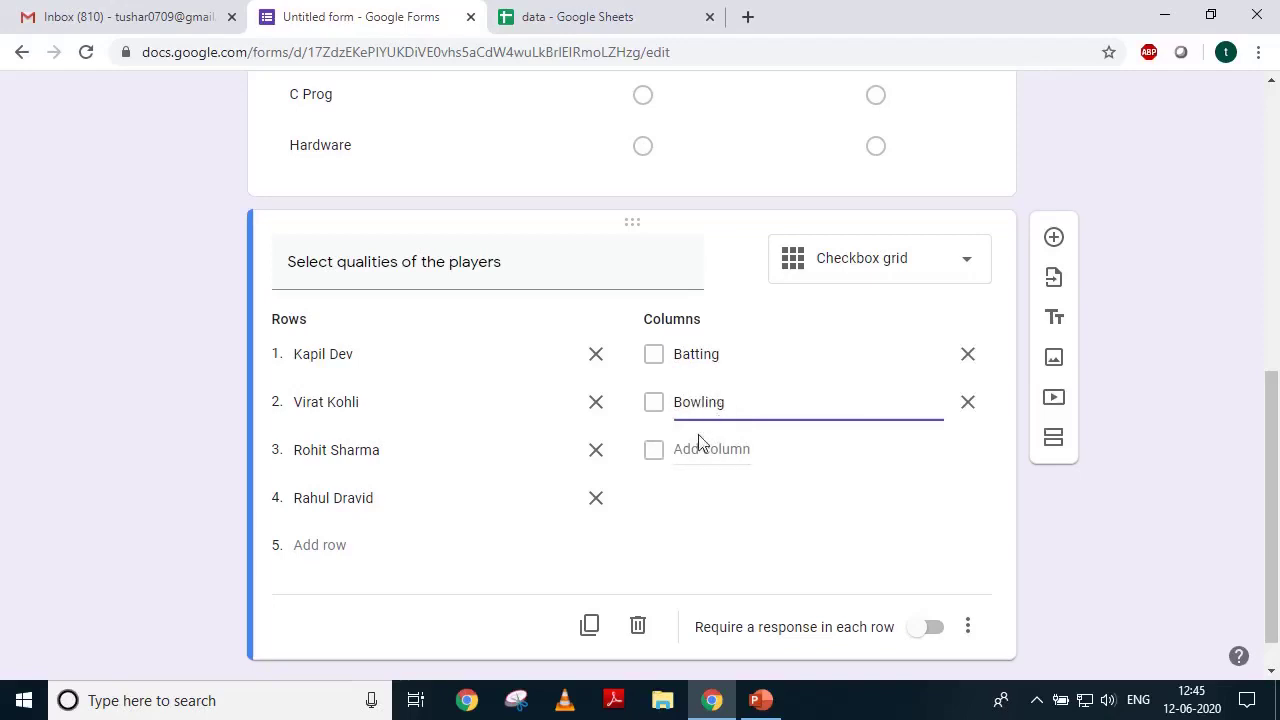
{"action": "left_click", "coordinate": [700, 449]}
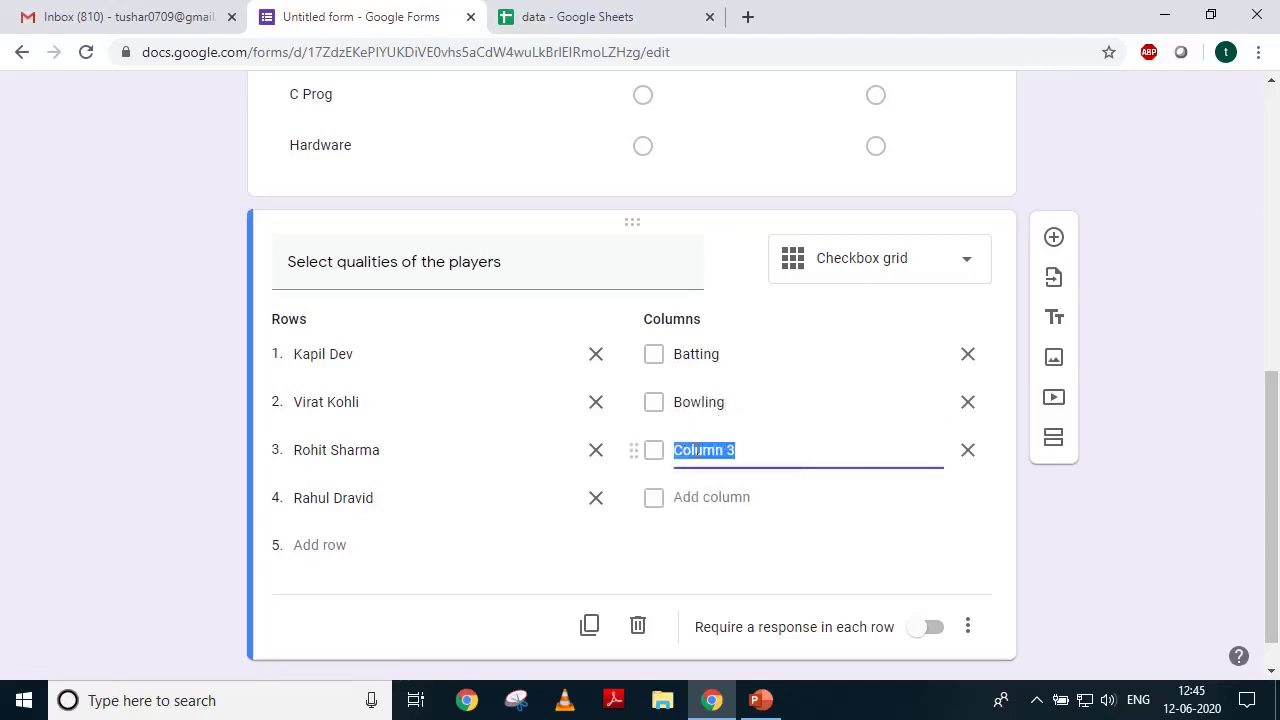
{"action": "type", "text": "Fielding"}
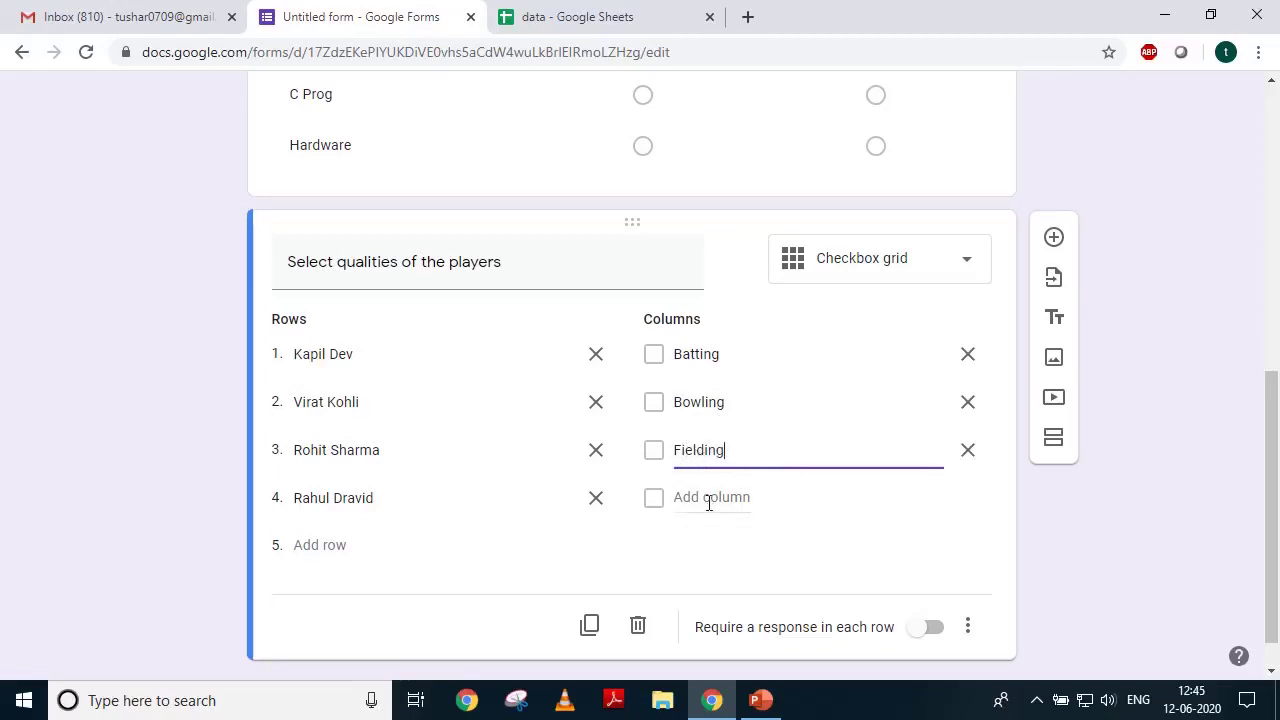
{"action": "left_click", "coordinate": [709, 498]}
{"action": "type", "text": "Captaincy"}
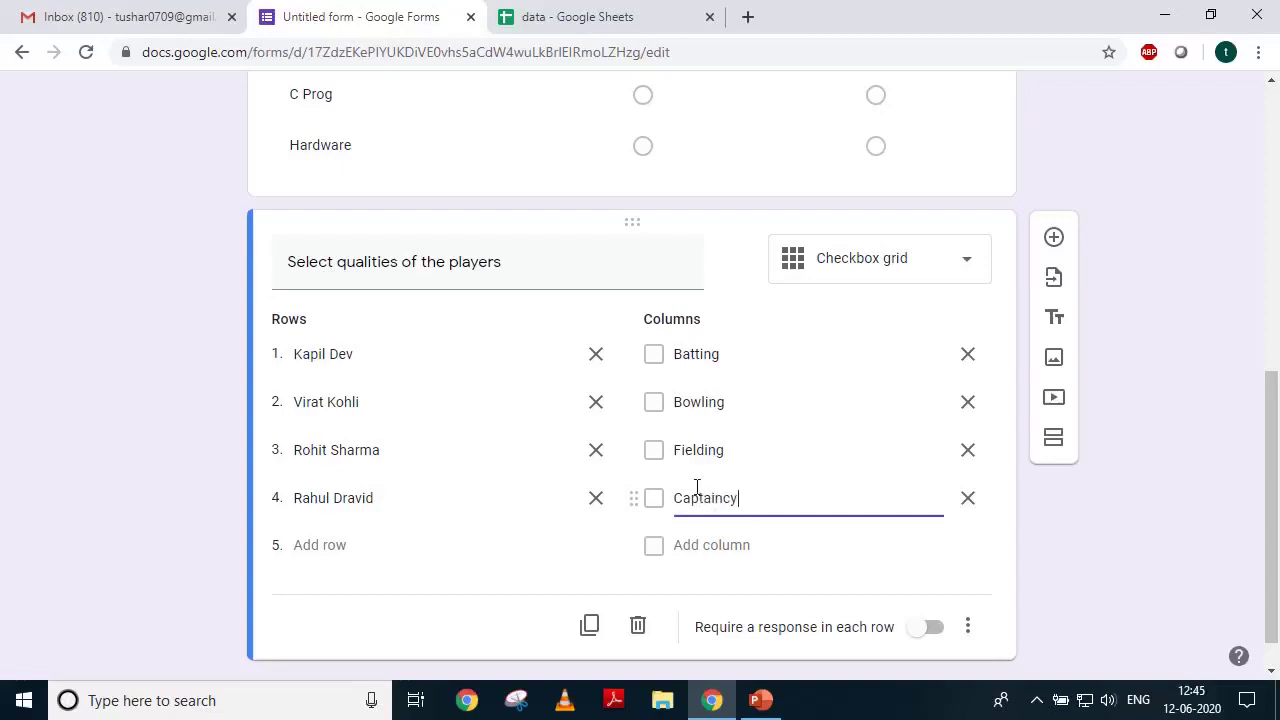
{"action": "left_click", "coordinate": [824, 410]}
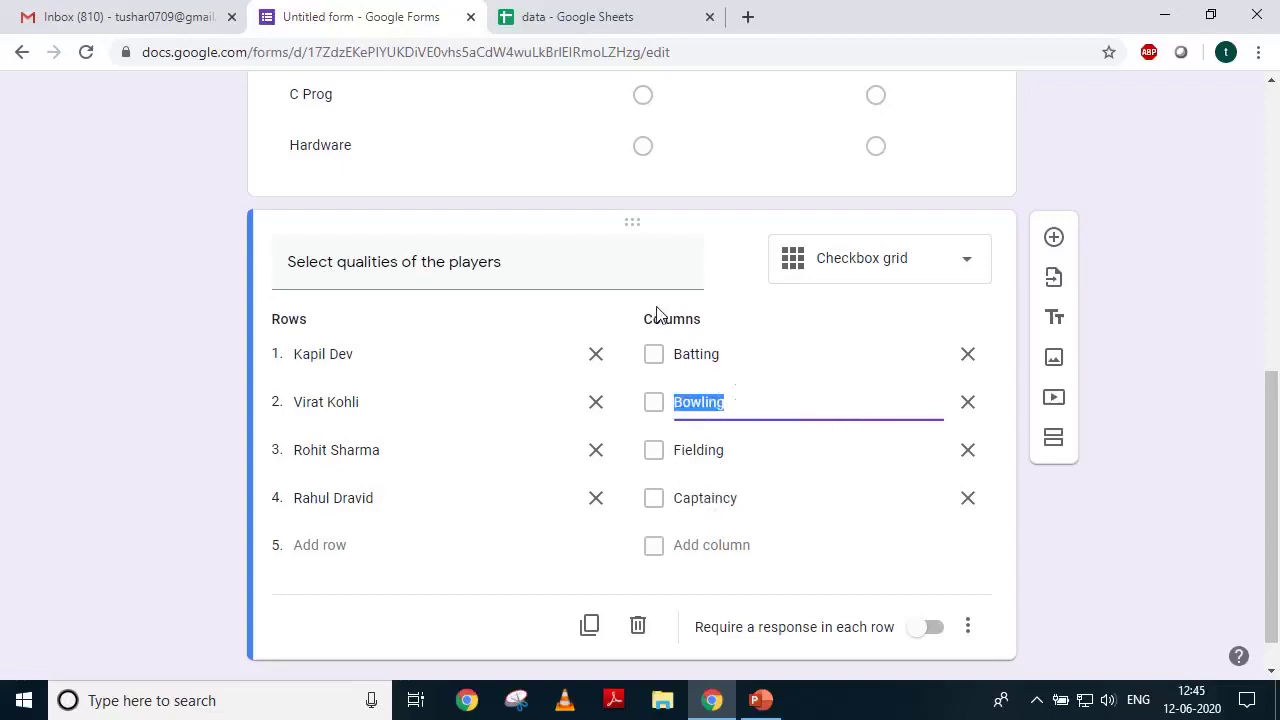
Add a third question titled "Rate our services" below the players grid.
{"action": "scroll", "coordinate": [711, 386], "scroll_direction": "down", "scroll_amount": 1}
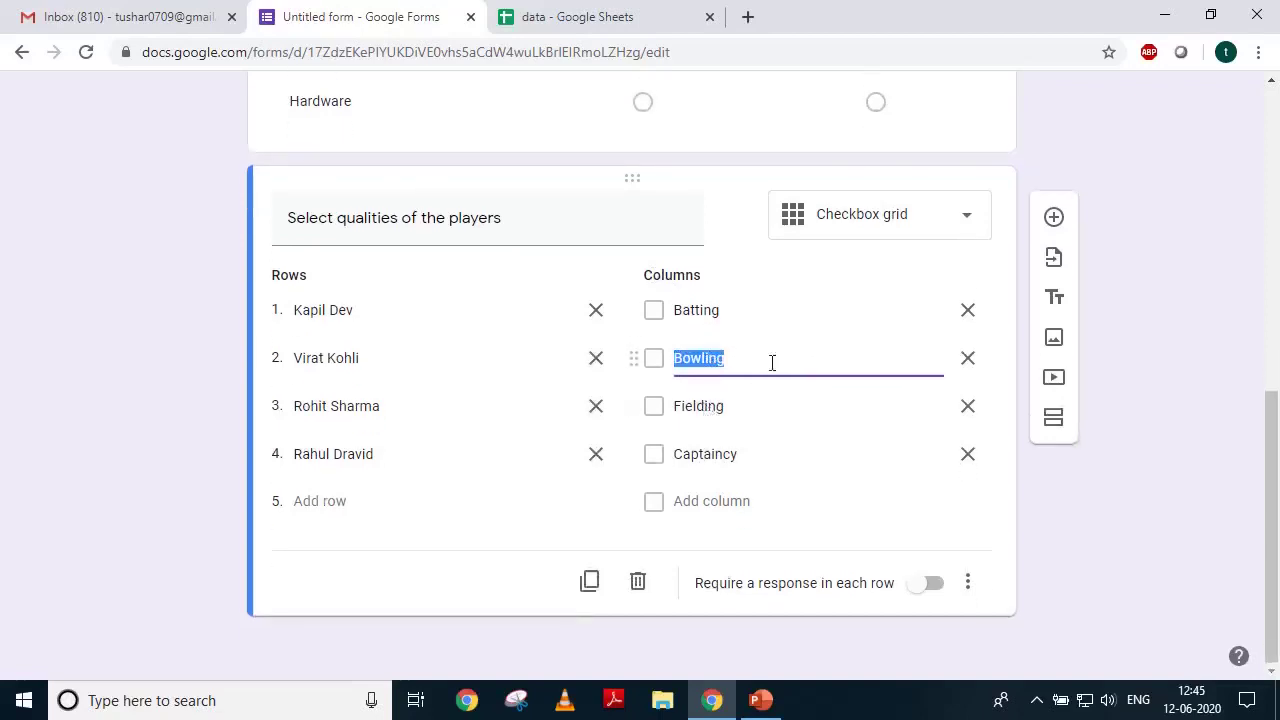
{"action": "left_click", "coordinate": [1054, 219]}
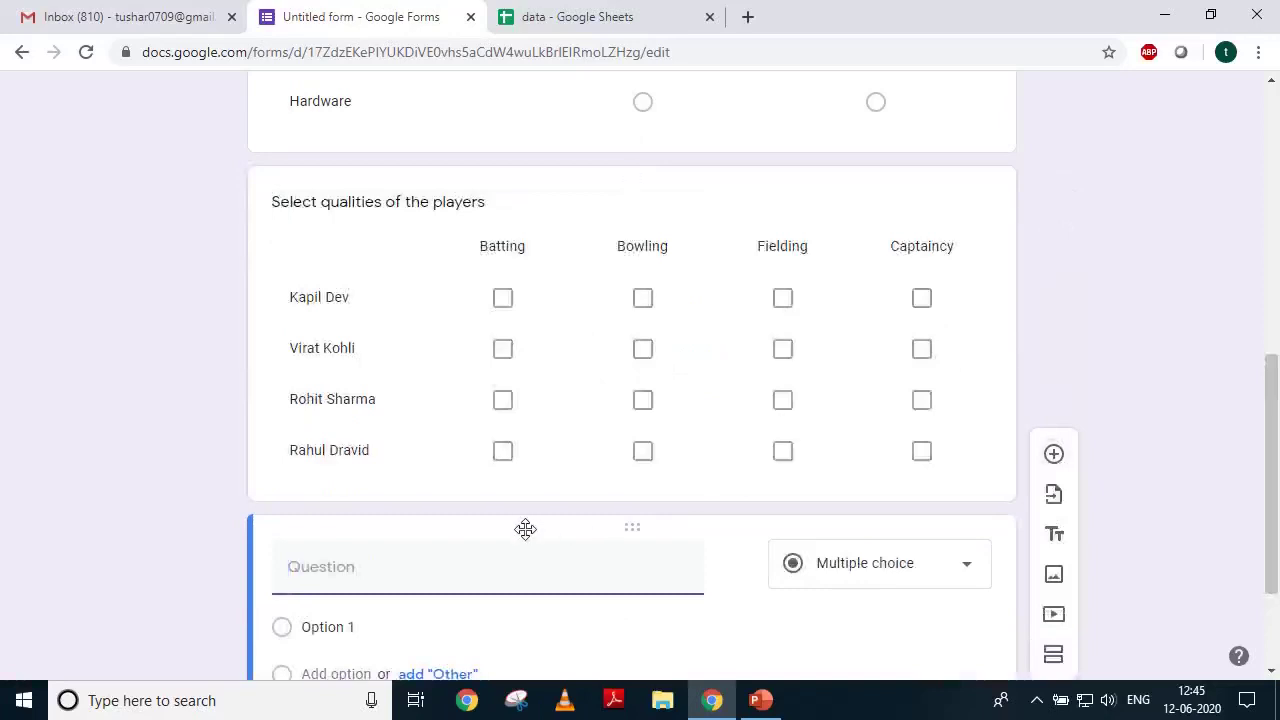
{"action": "type", "text": "Rate our services"}
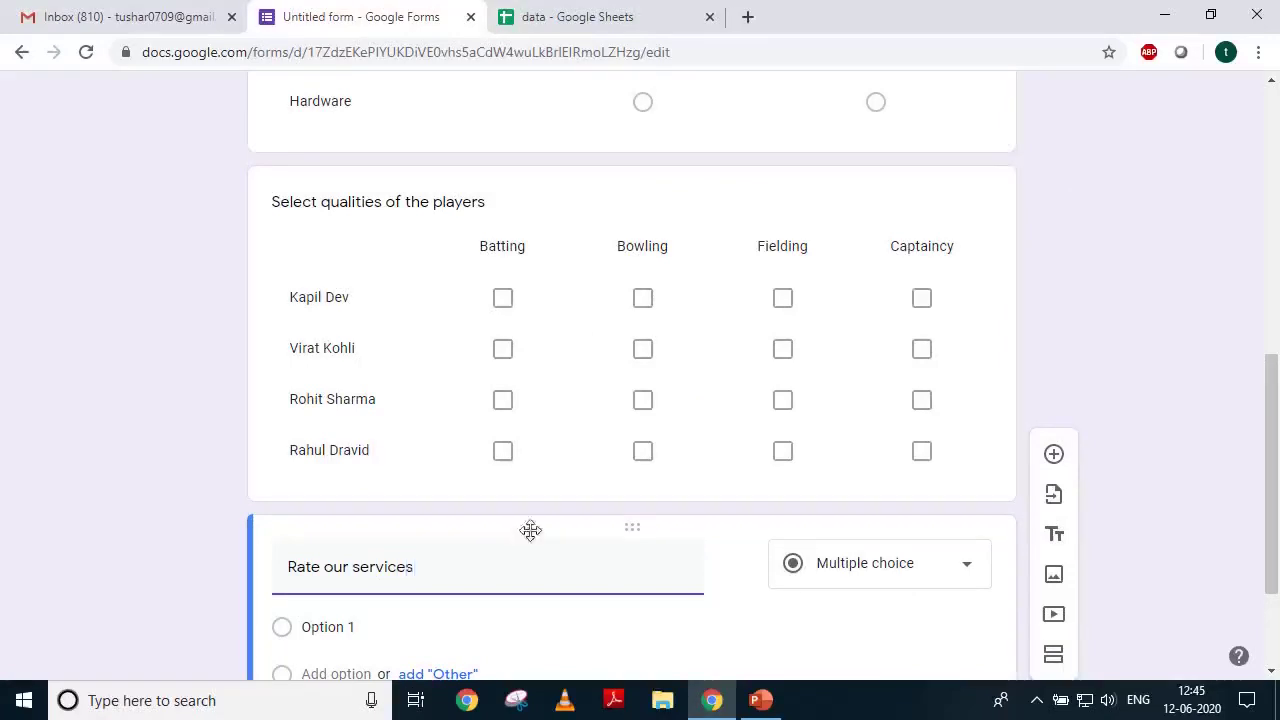
Change the "Rate our services" question to a linear scale running from 1 to 5.
{"action": "scroll", "coordinate": [529, 545], "scroll_direction": "down", "scroll_amount": 1}
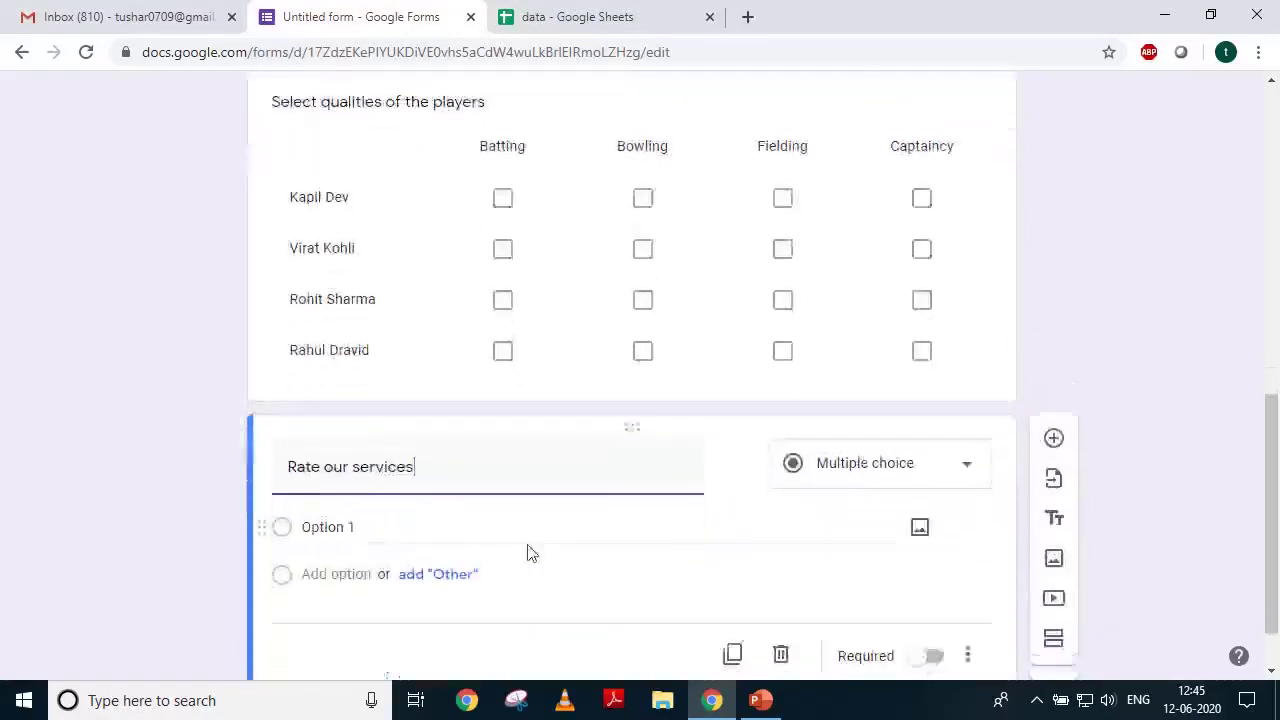
{"action": "left_click", "coordinate": [906, 474]}
{"action": "left_click", "coordinate": [867, 476]}
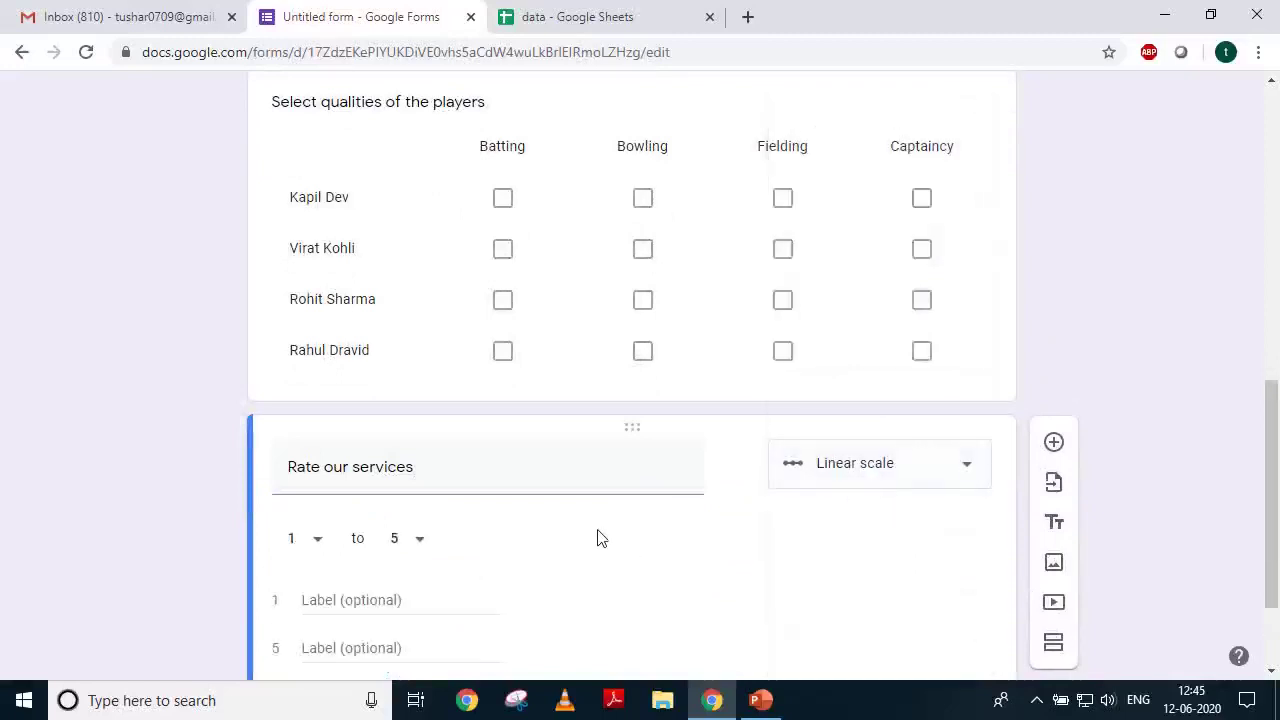
{"action": "left_click", "coordinate": [320, 541]}
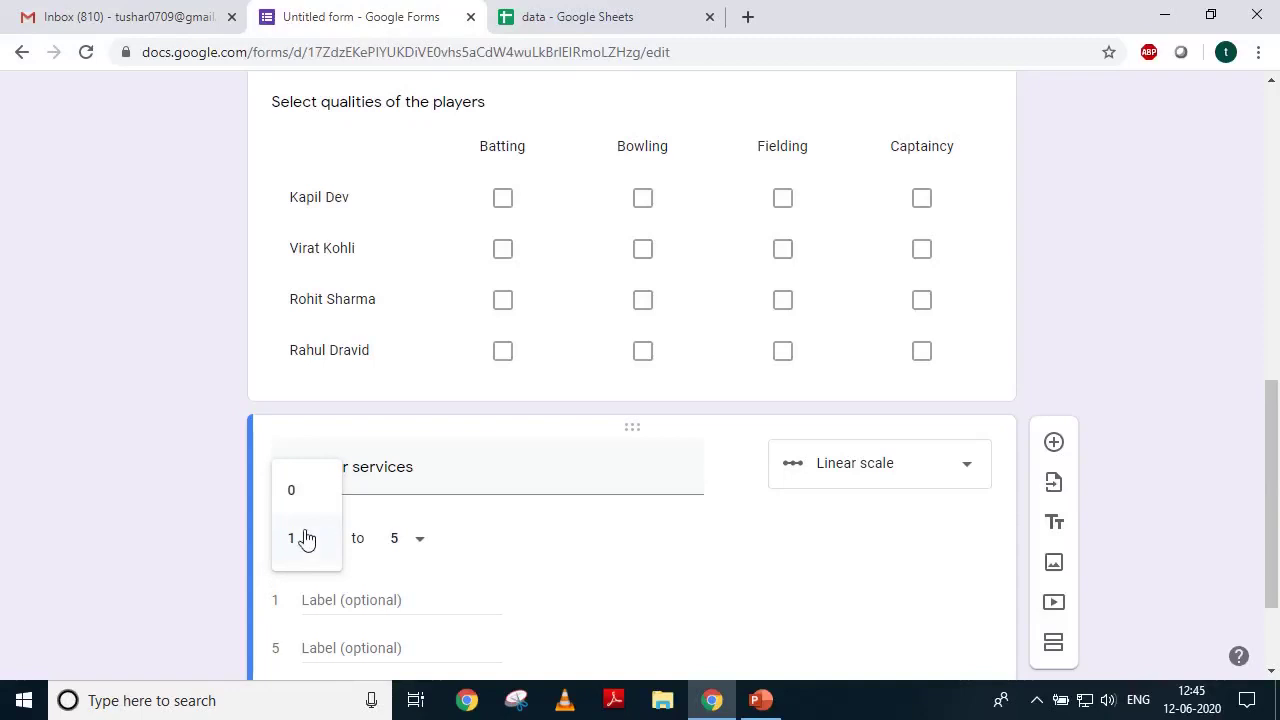
{"action": "left_click", "coordinate": [296, 546]}
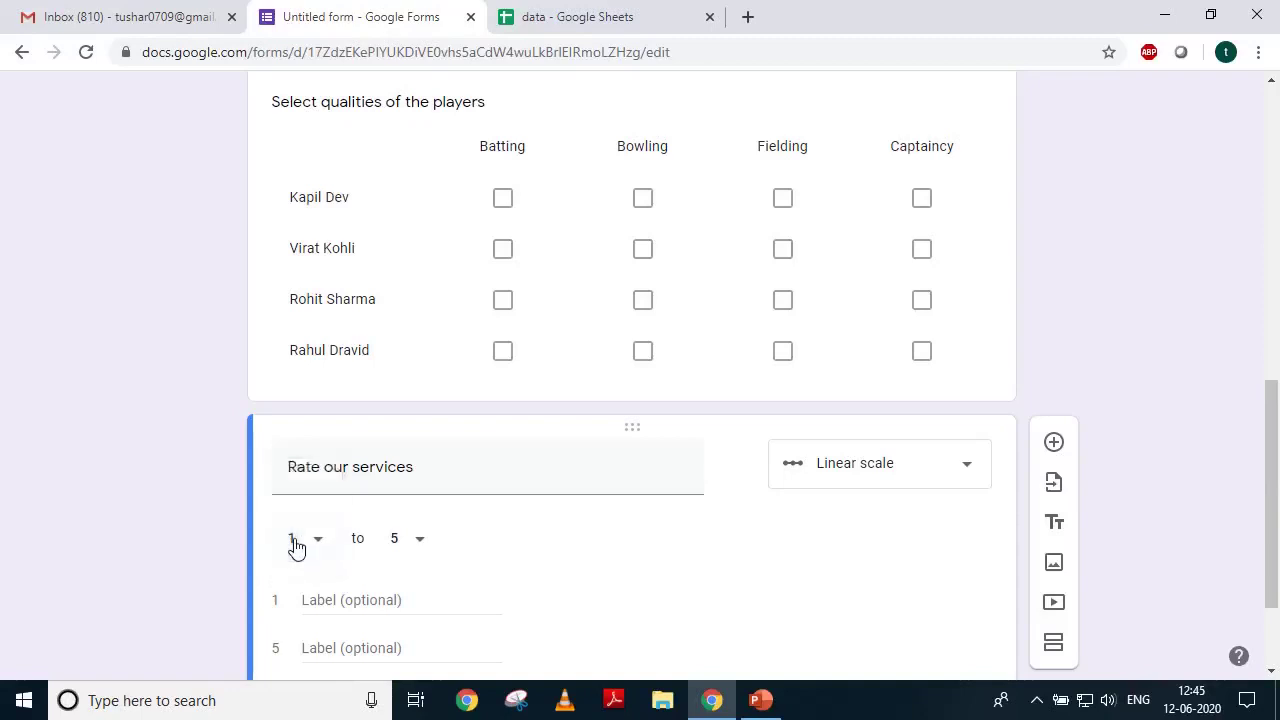
{"action": "left_click", "coordinate": [420, 543]}
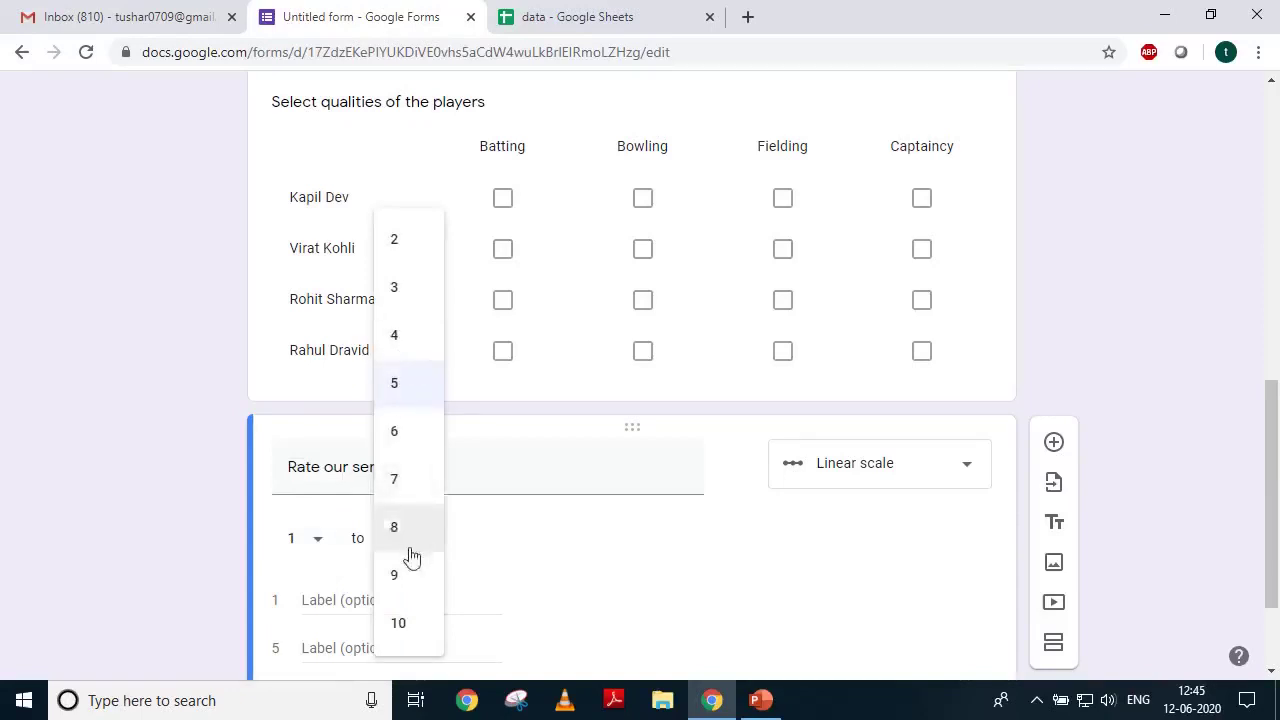
{"action": "left_click", "coordinate": [398, 378]}
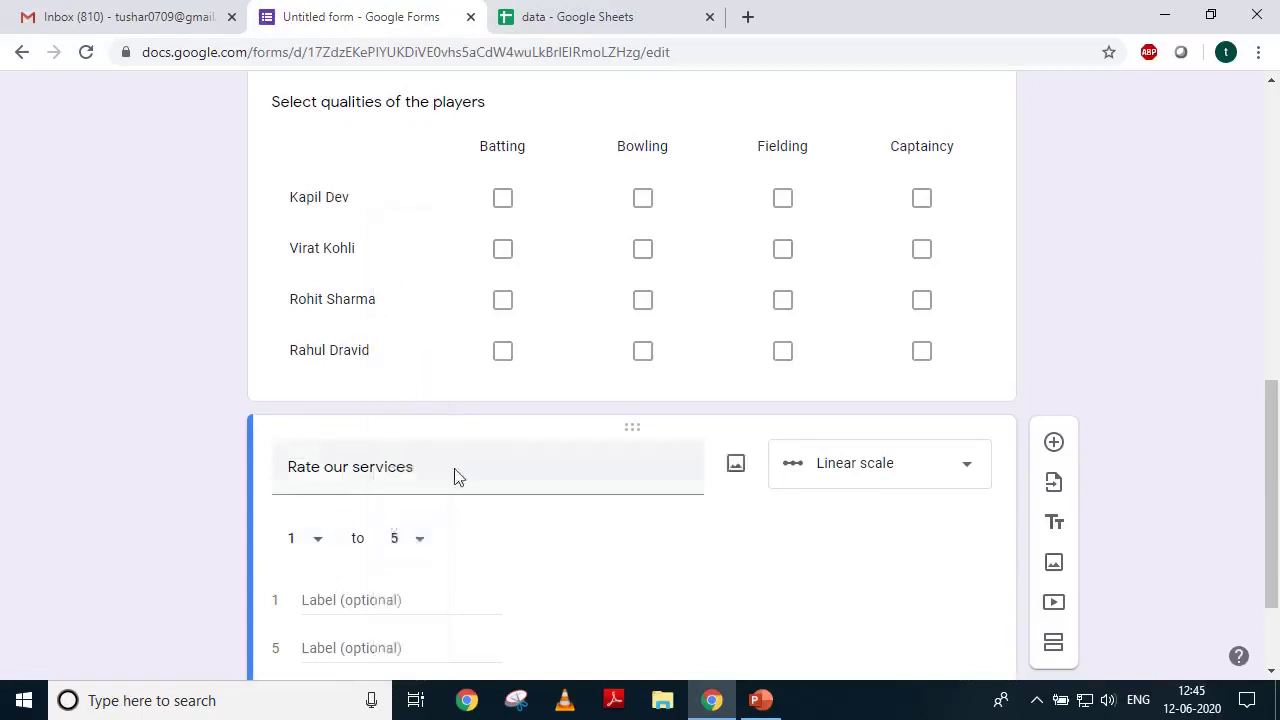
Label the linear scale's ends "Poor" for 1 and "Best" for 5, and make the question required.
{"action": "scroll", "coordinate": [522, 548], "scroll_direction": "down", "scroll_amount": 1}
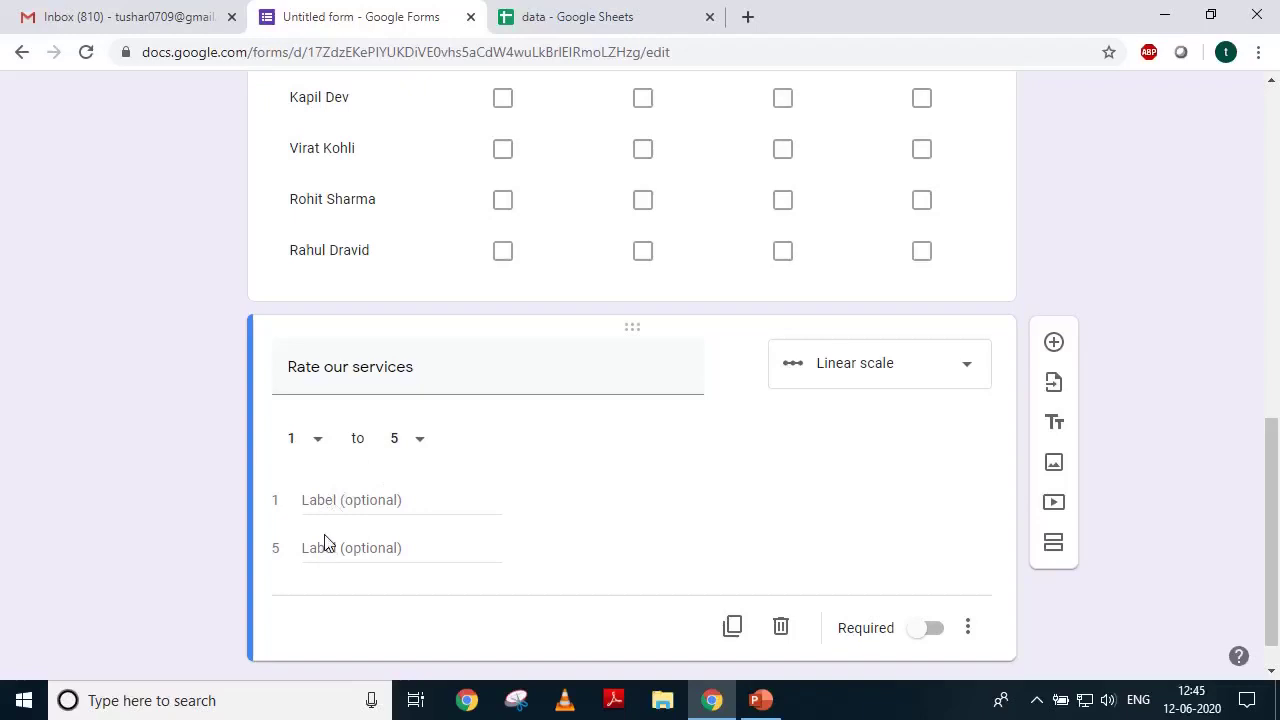
{"action": "left_click", "coordinate": [340, 501]}
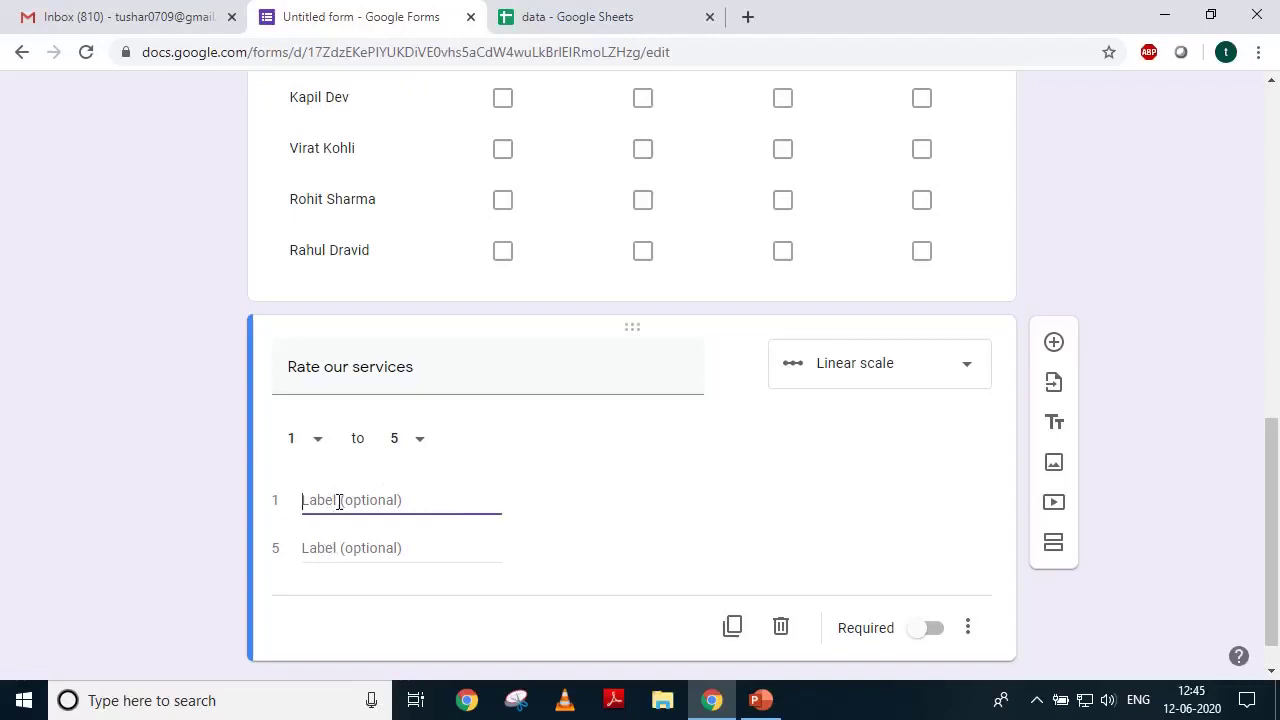
{"action": "type", "text": "Poor"}
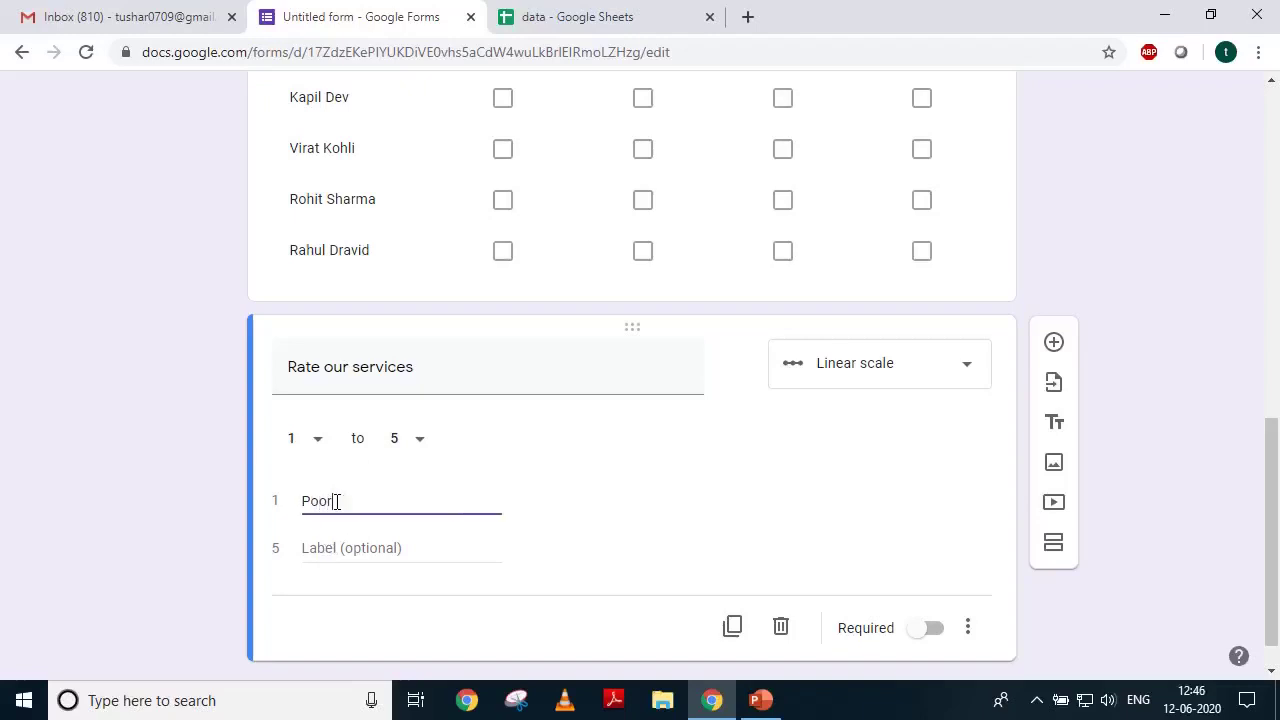
{"action": "left_click", "coordinate": [354, 542]}
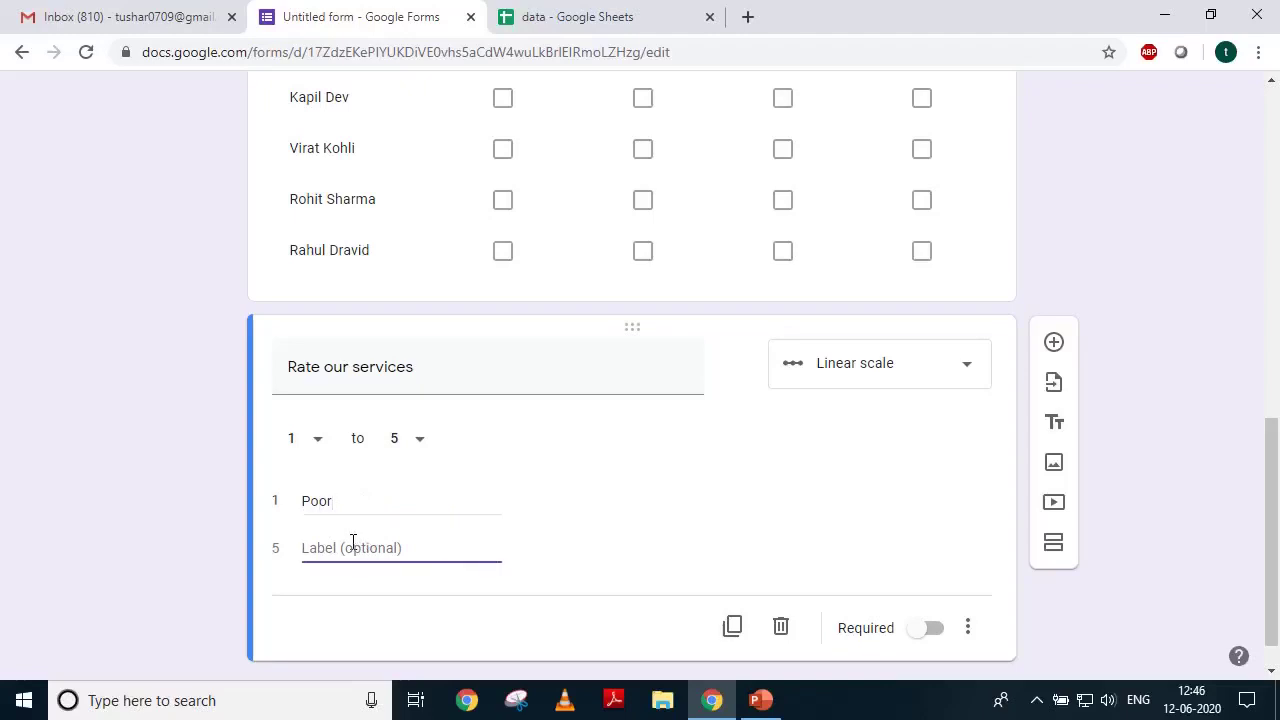
{"action": "type", "text": "Best"}
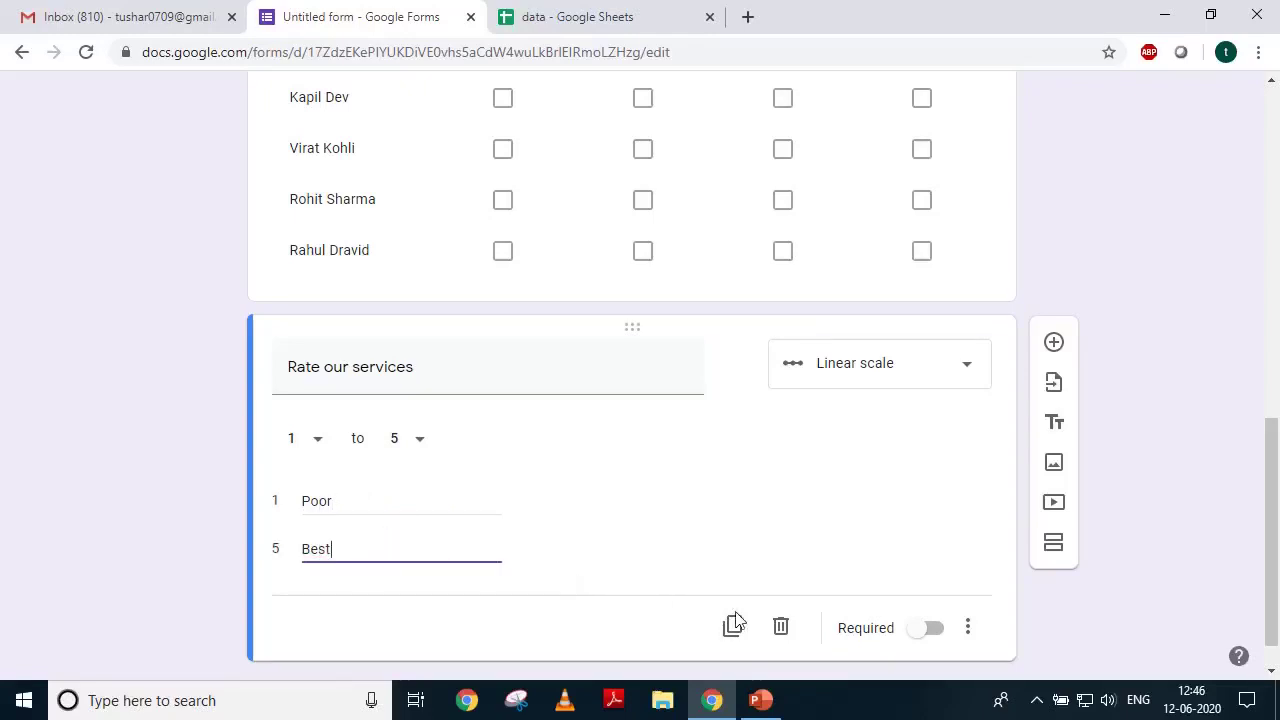
{"action": "left_click", "coordinate": [935, 630]}
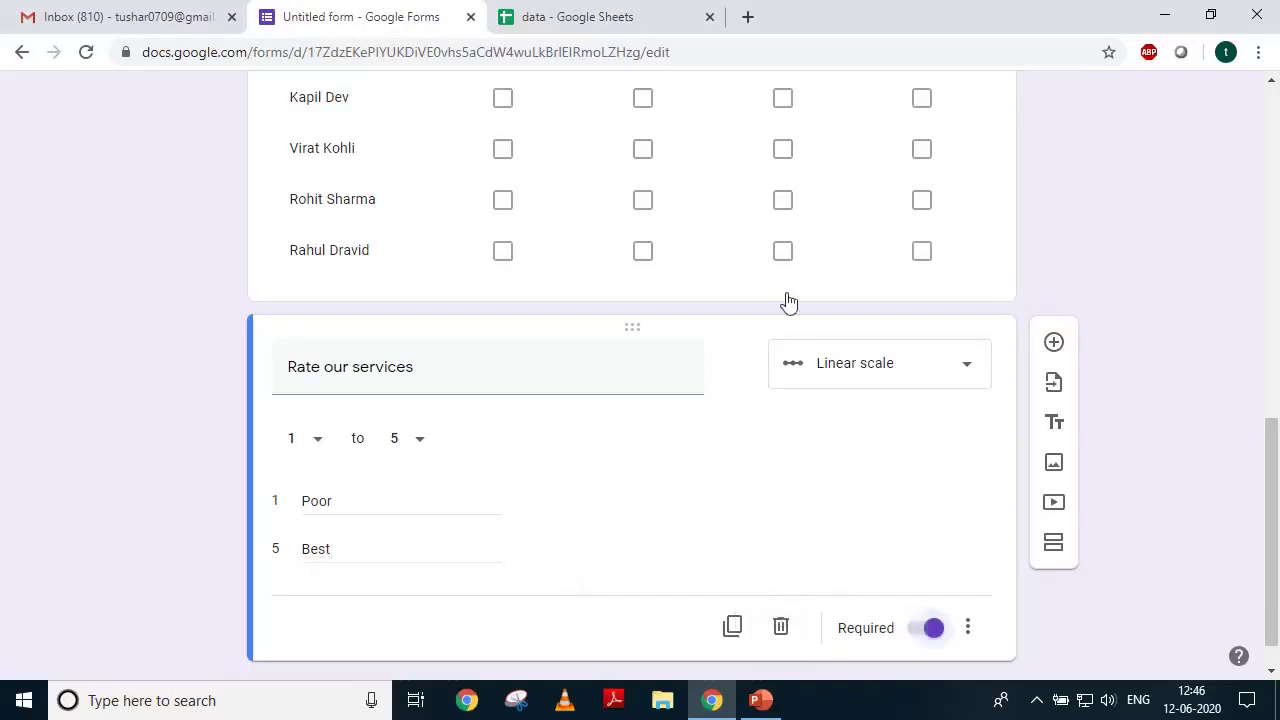
Require a response in each row of the "Select qualities of the players" checkbox grid.
{"action": "left_click", "coordinate": [582, 246]}
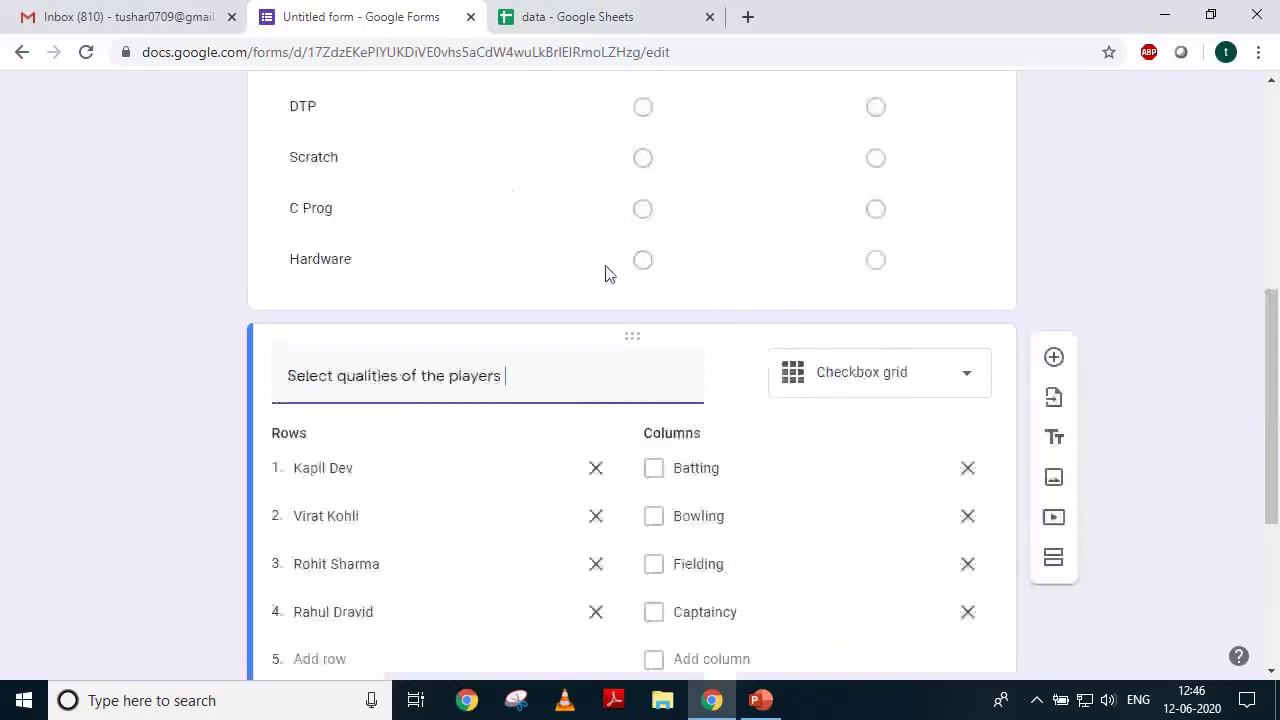
{"action": "scroll", "coordinate": [420, 491], "scroll_direction": "down", "scroll_amount": 1}
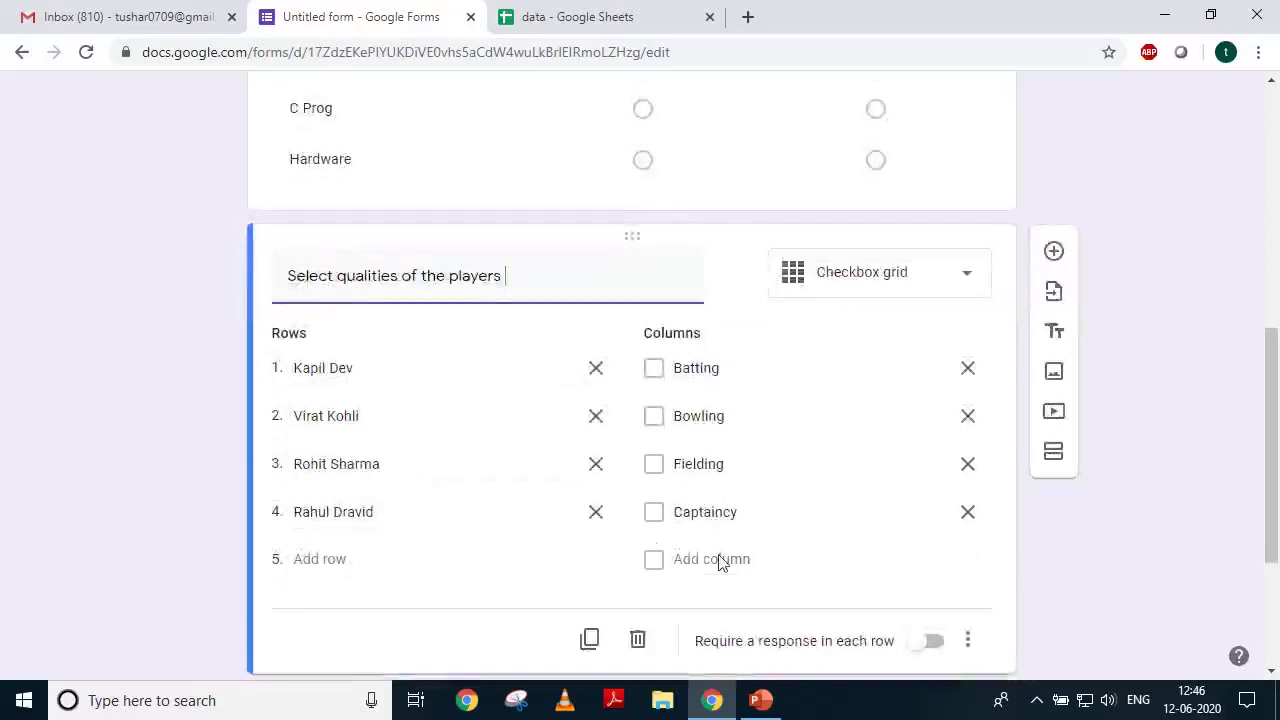
{"action": "left_click", "coordinate": [932, 643]}
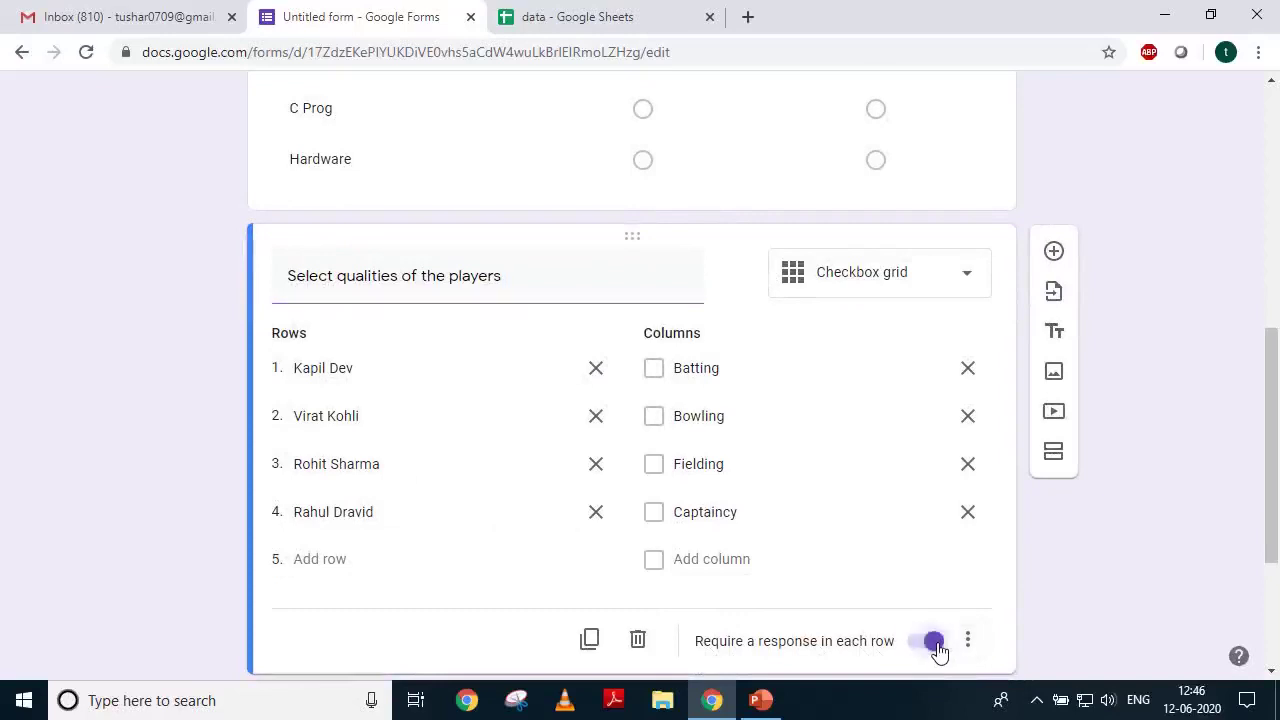
{"action": "scroll", "coordinate": [503, 455], "scroll_direction": "up", "scroll_amount": 10}
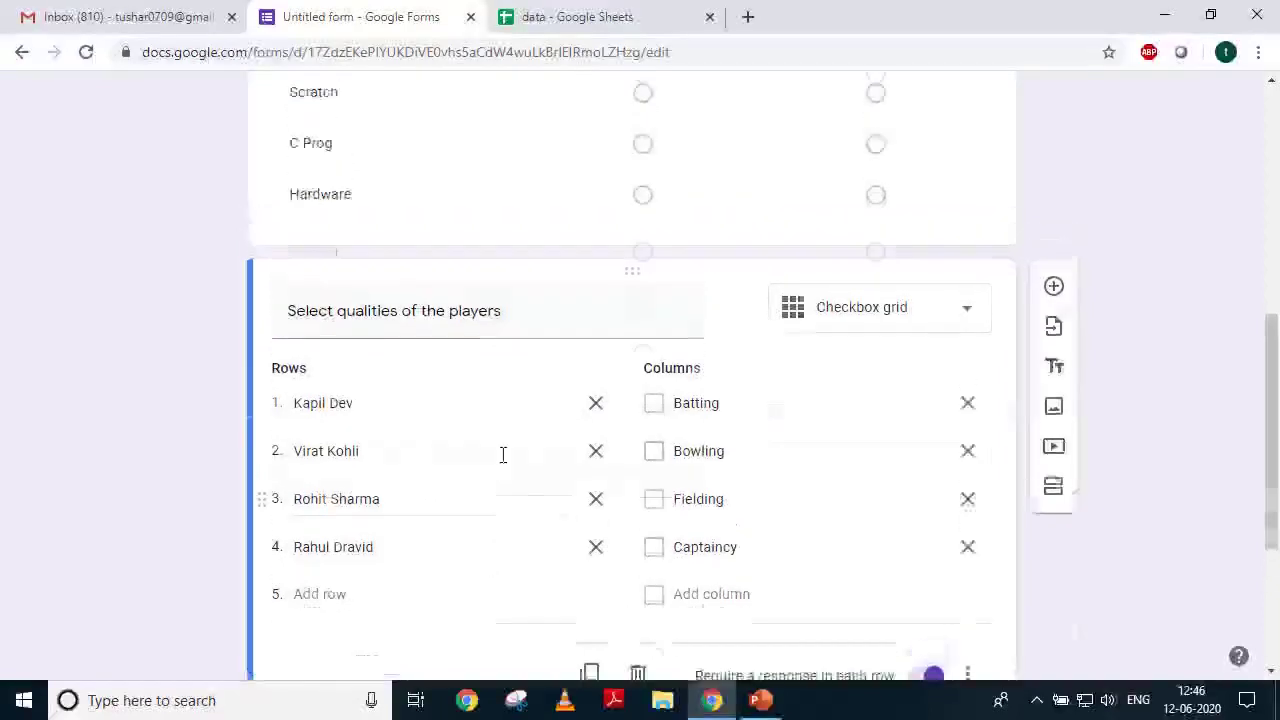
{"action": "scroll", "coordinate": [498, 462], "scroll_direction": "down", "scroll_amount": 10}
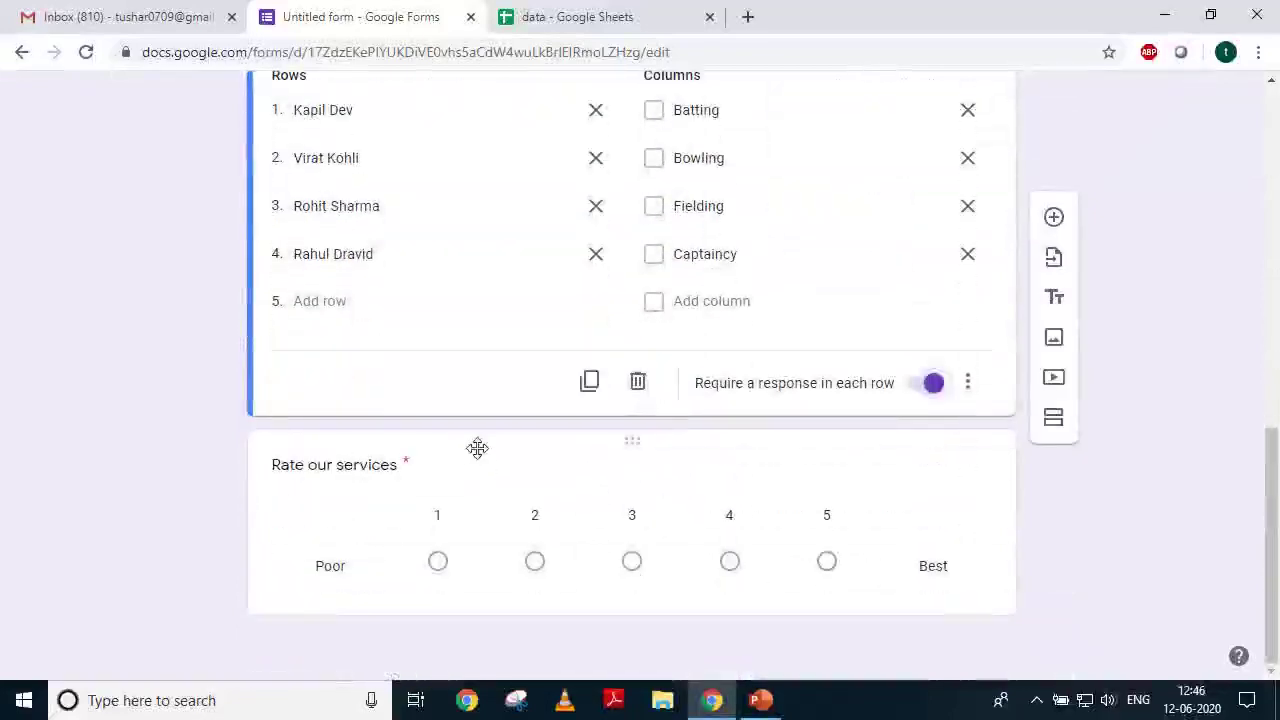
Preview the form and answer No for MS-CIT, C Prog and Hardware, and Yes for Tally, Excel, DTP and Scratch.
{"action": "scroll", "coordinate": [446, 362], "scroll_direction": "up", "scroll_amount": 10}
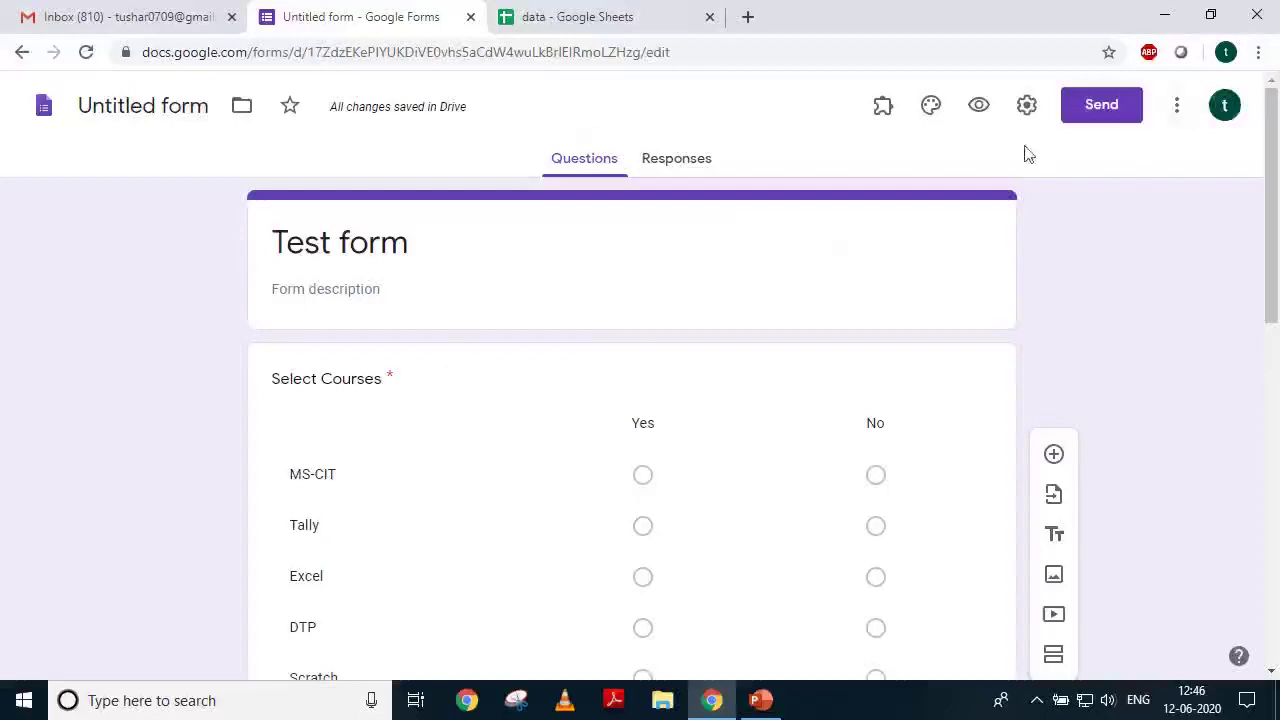
{"action": "left_click", "coordinate": [984, 116]}
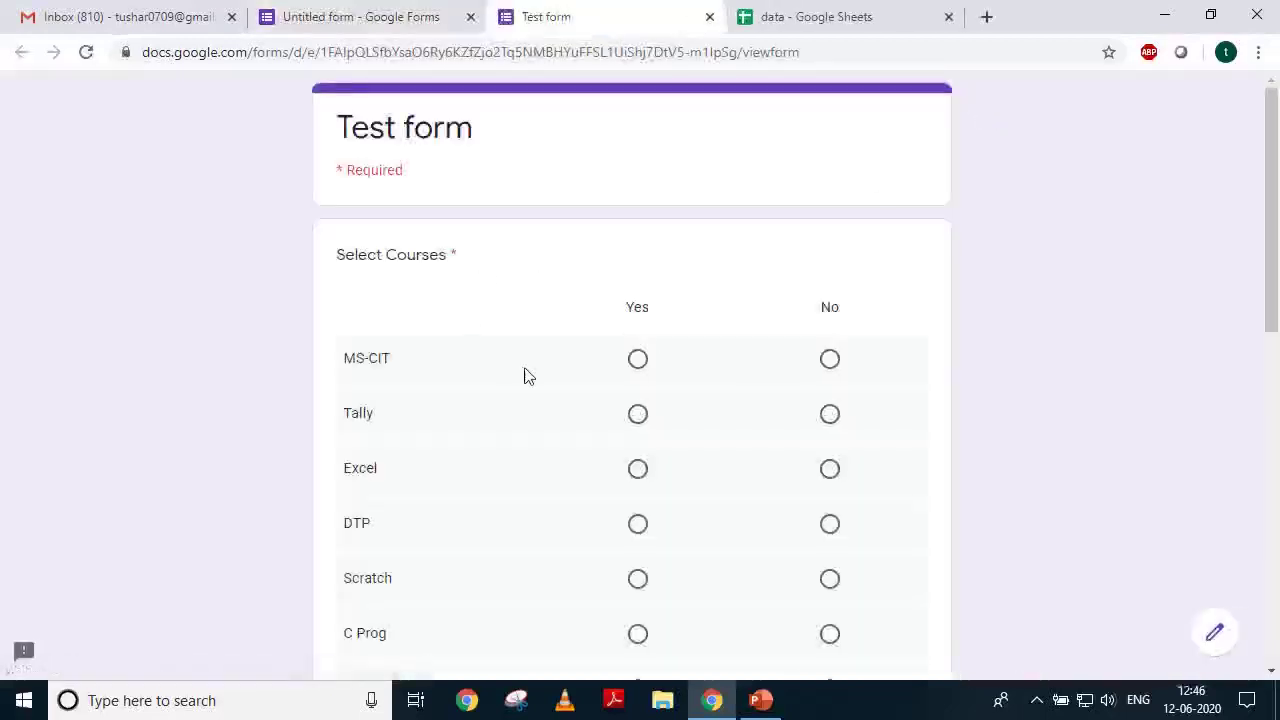
{"action": "scroll", "coordinate": [526, 374], "scroll_direction": "down", "scroll_amount": 1}
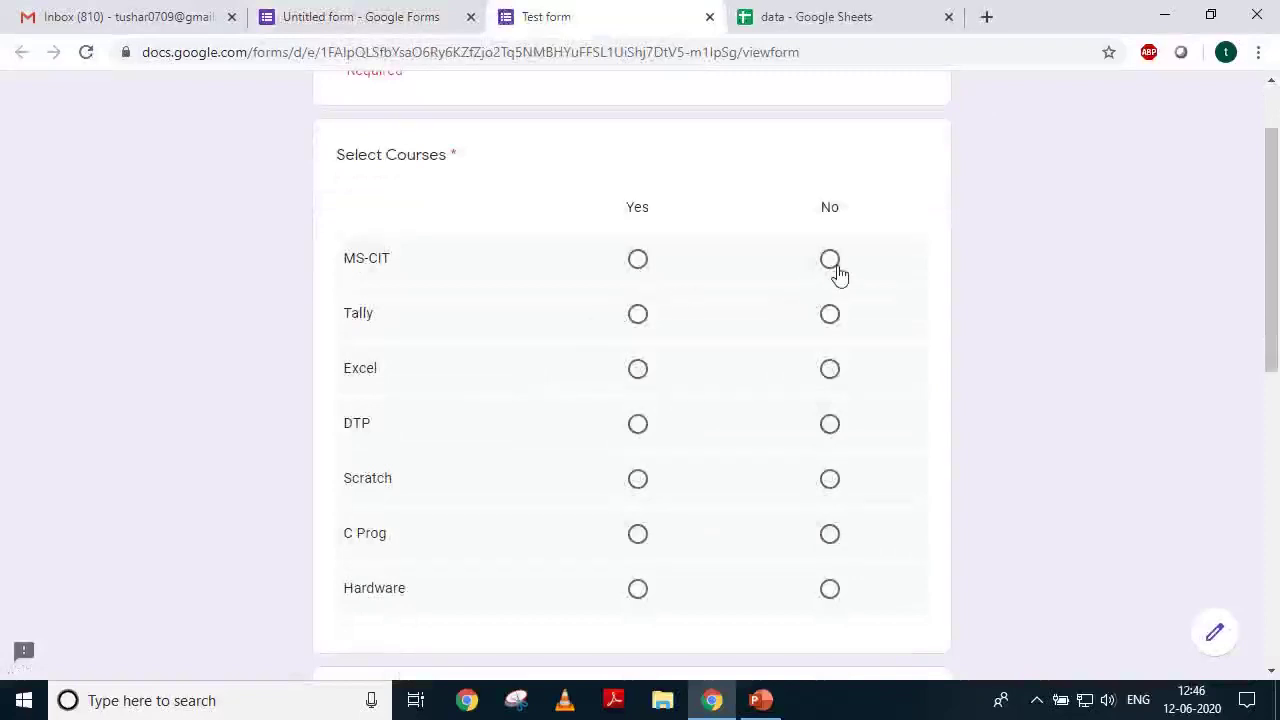
{"action": "left_click", "coordinate": [831, 262]}
{"action": "left_click", "coordinate": [640, 322]}
{"action": "left_click", "coordinate": [638, 371]}
{"action": "left_click", "coordinate": [638, 428]}
{"action": "left_click", "coordinate": [638, 481]}
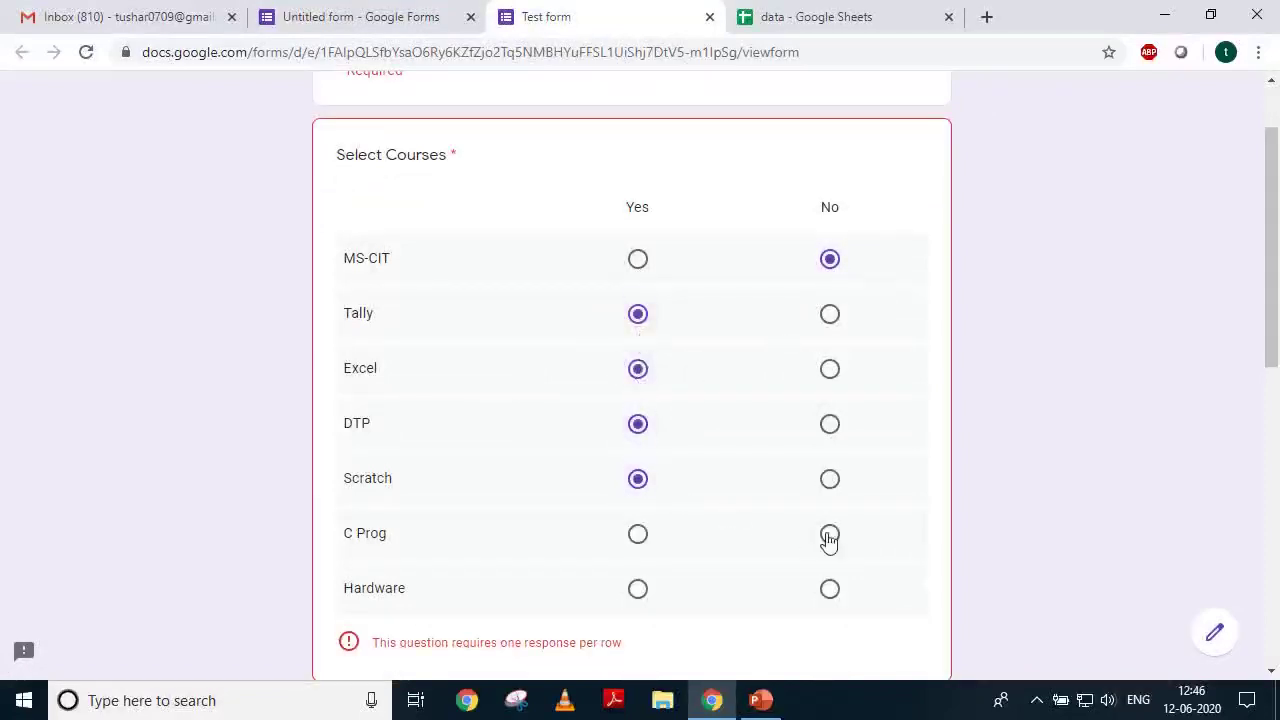
{"action": "left_click", "coordinate": [832, 537]}
{"action": "left_click", "coordinate": [832, 592]}
In the player qualities grid, check Batting for Kapil Dev and Bowling for all four players.
{"action": "scroll", "coordinate": [808, 408], "scroll_direction": "down", "scroll_amount": 2}
{"action": "scroll", "coordinate": [834, 286], "scroll_direction": "down", "scroll_amount": 2}
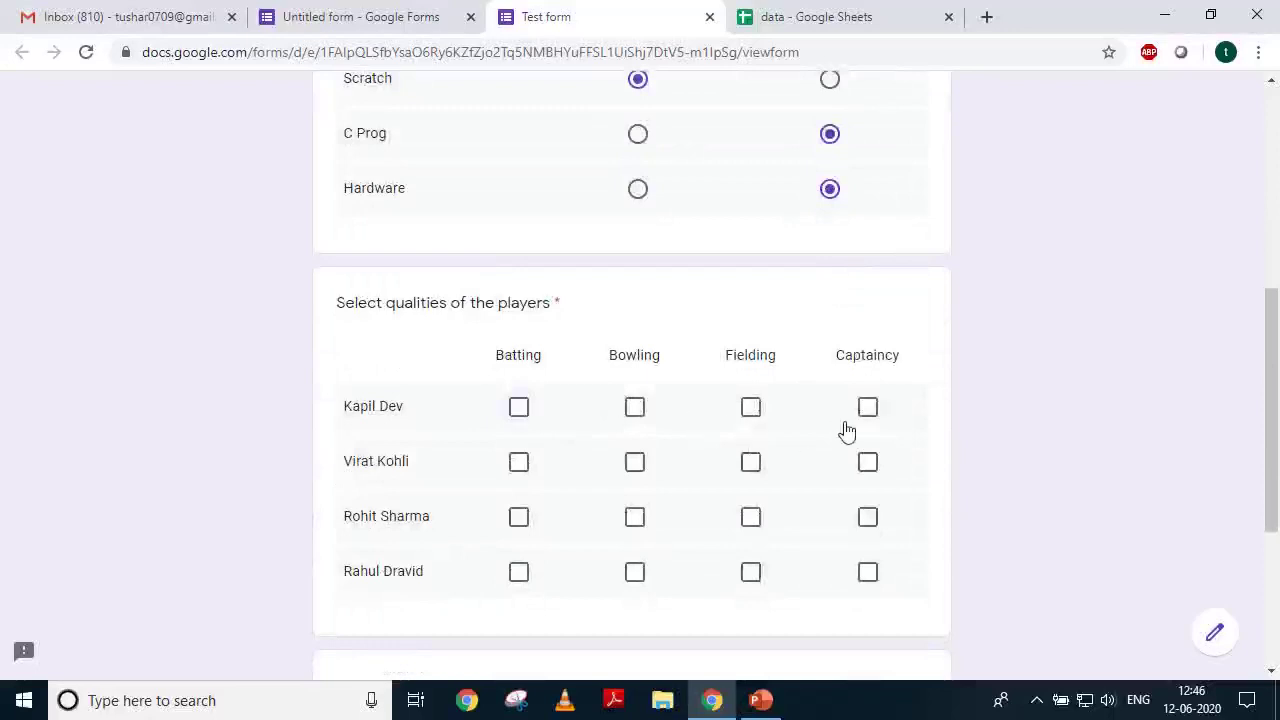
{"action": "left_click", "coordinate": [516, 418]}
{"action": "left_click", "coordinate": [630, 418]}
{"action": "left_click", "coordinate": [634, 470]}
{"action": "left_click", "coordinate": [636, 517]}
{"action": "left_click", "coordinate": [634, 571]}
Rate the services 3 and submit the test response.
{"action": "scroll", "coordinate": [742, 485], "scroll_direction": "down", "scroll_amount": 3}
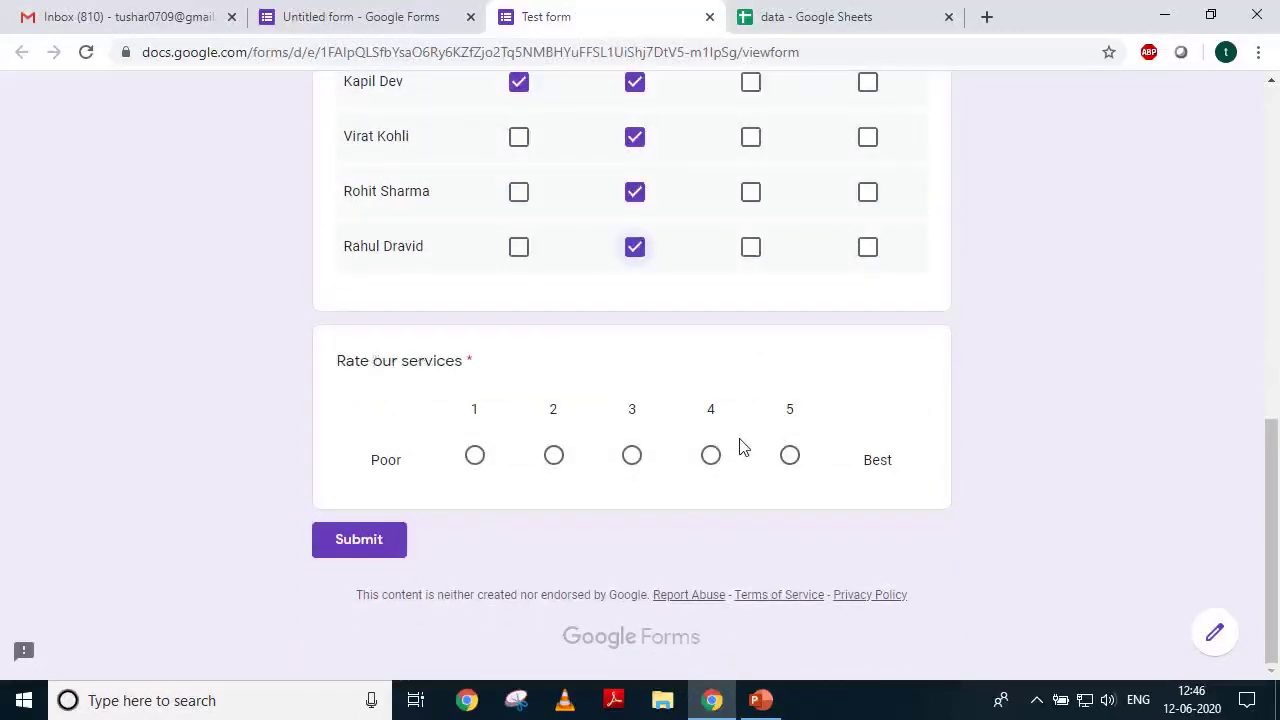
{"action": "left_click", "coordinate": [632, 460]}
{"action": "left_click", "coordinate": [357, 538]}
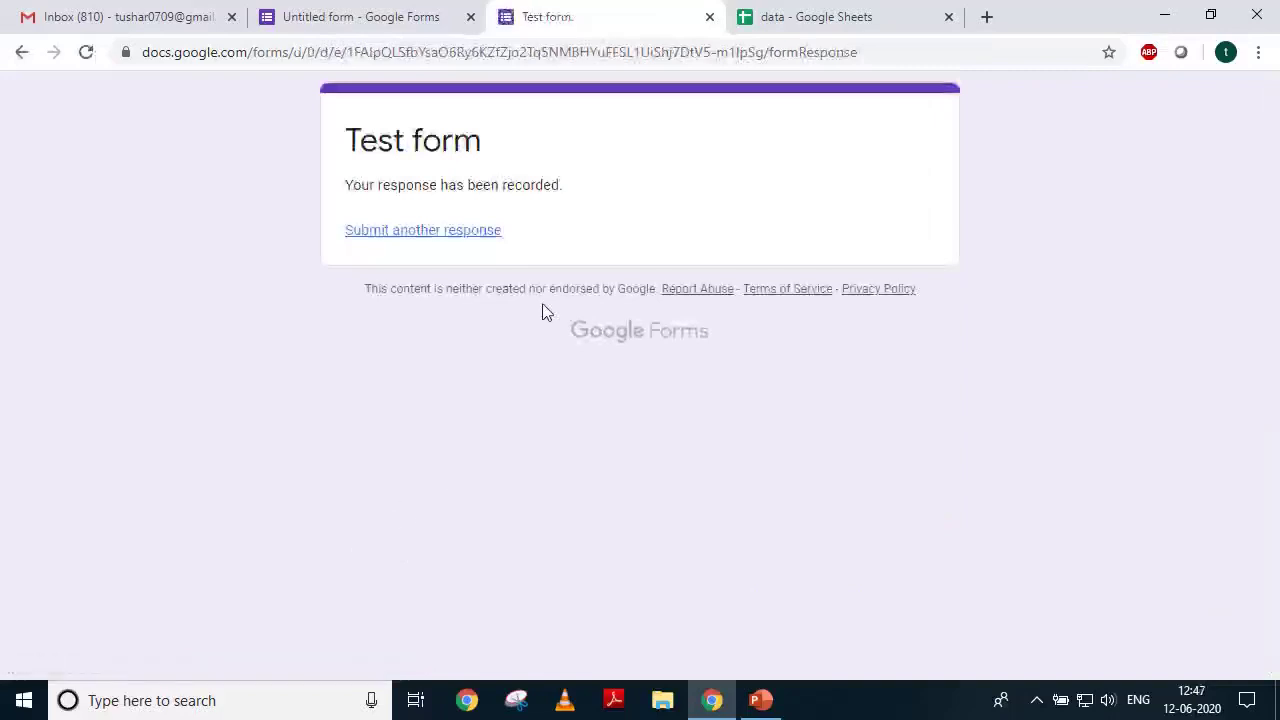
Return to the form editor, inspect the quiz options in the form settings, and close them without saving.
{"action": "left_click", "coordinate": [399, 24]}
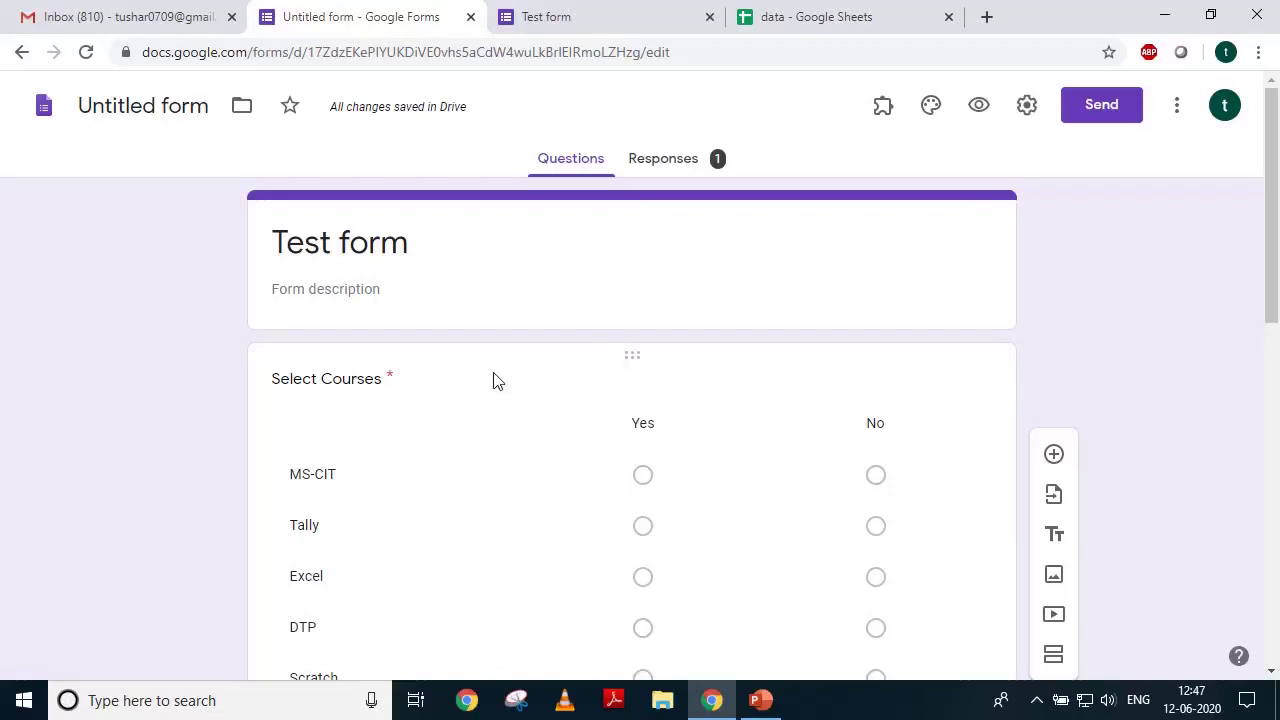
{"action": "left_click", "coordinate": [1028, 106]}
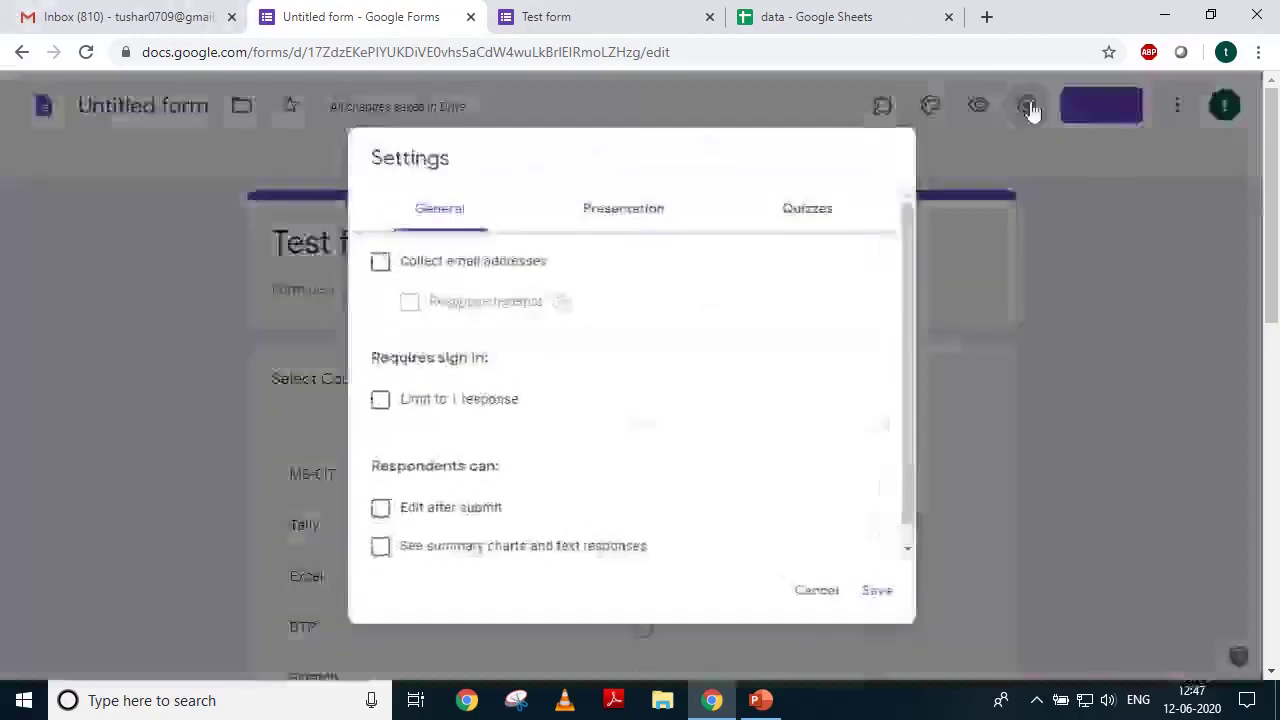
{"action": "left_click", "coordinate": [834, 206]}
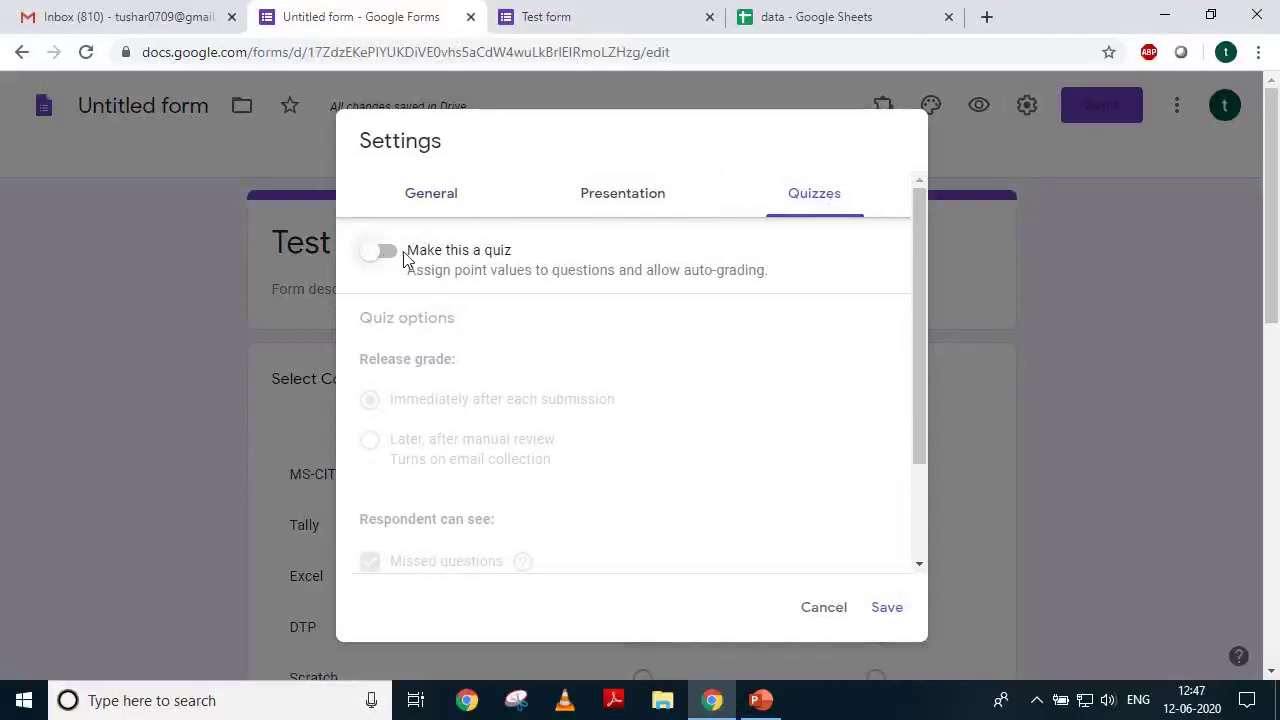
{"action": "left_click", "coordinate": [812, 608]}
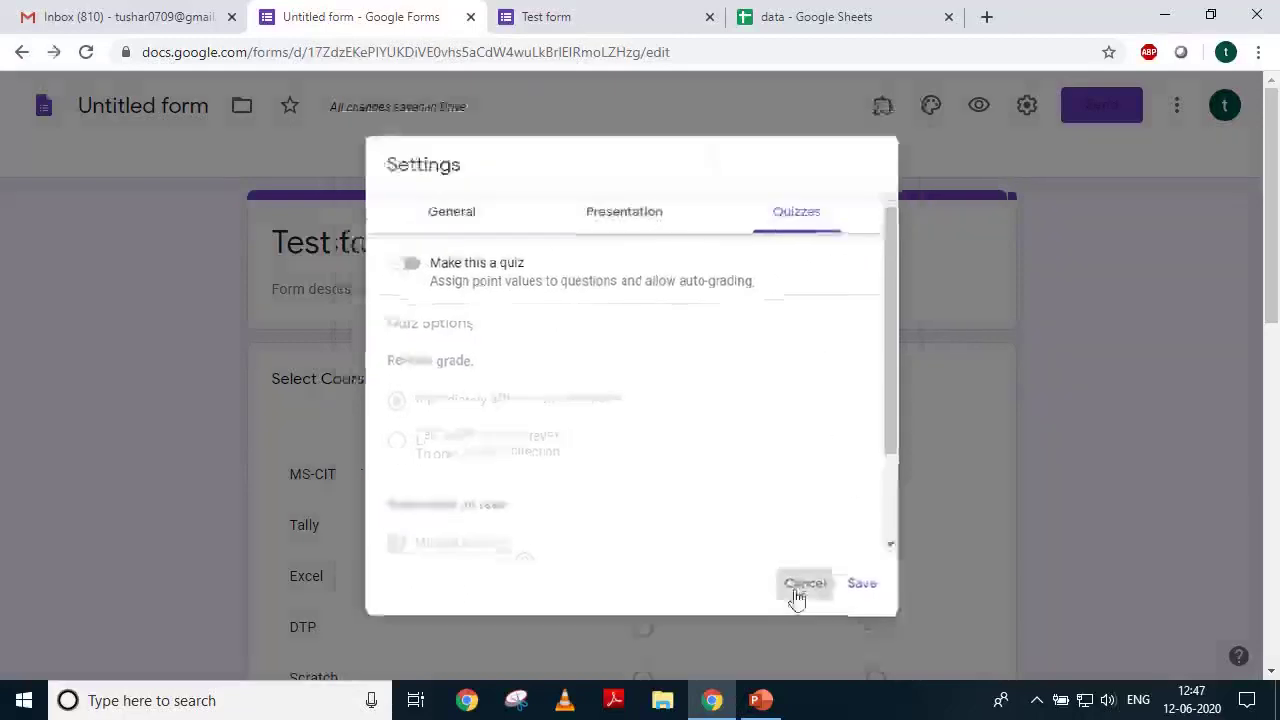
Review the form's two grids and the source lists in the data spreadsheet, and switch to the PowerPoint presentation.
{"action": "scroll", "coordinate": [425, 485], "scroll_direction": "down", "scroll_amount": 2}
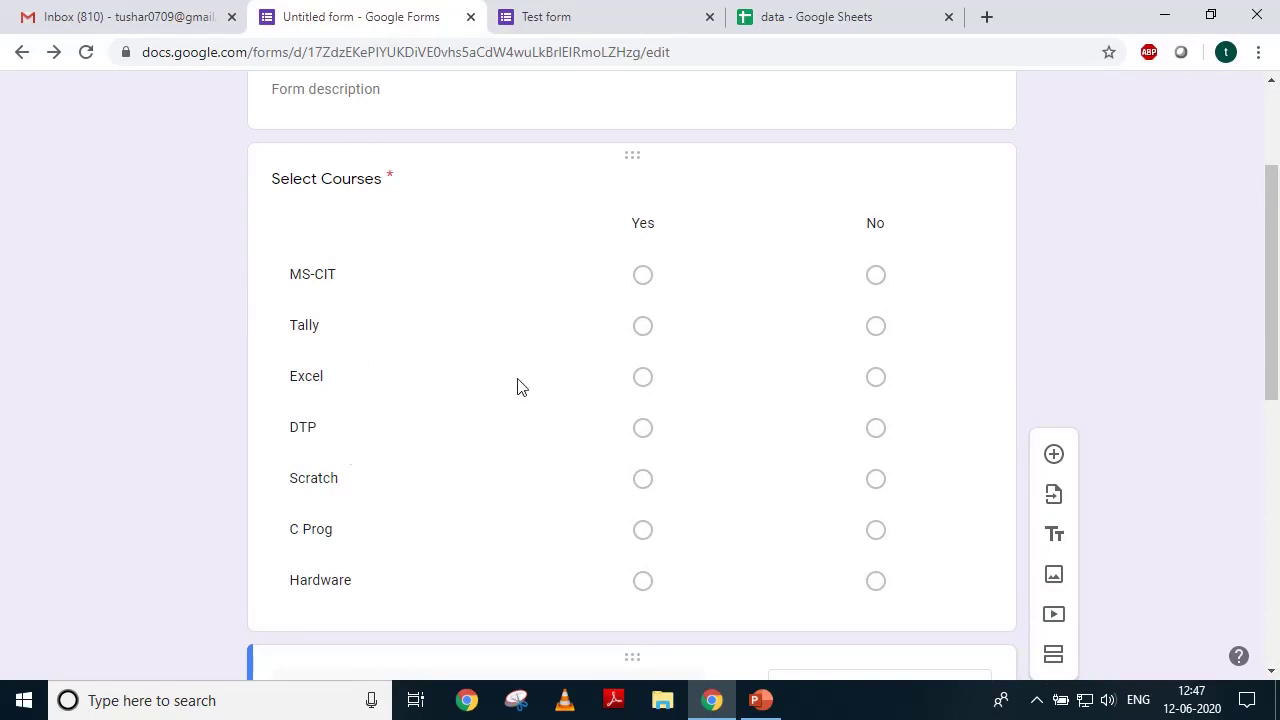
{"action": "scroll", "coordinate": [466, 380], "scroll_direction": "up", "scroll_amount": 2}
{"action": "scroll", "coordinate": [466, 380], "scroll_direction": "down", "scroll_amount": 5}
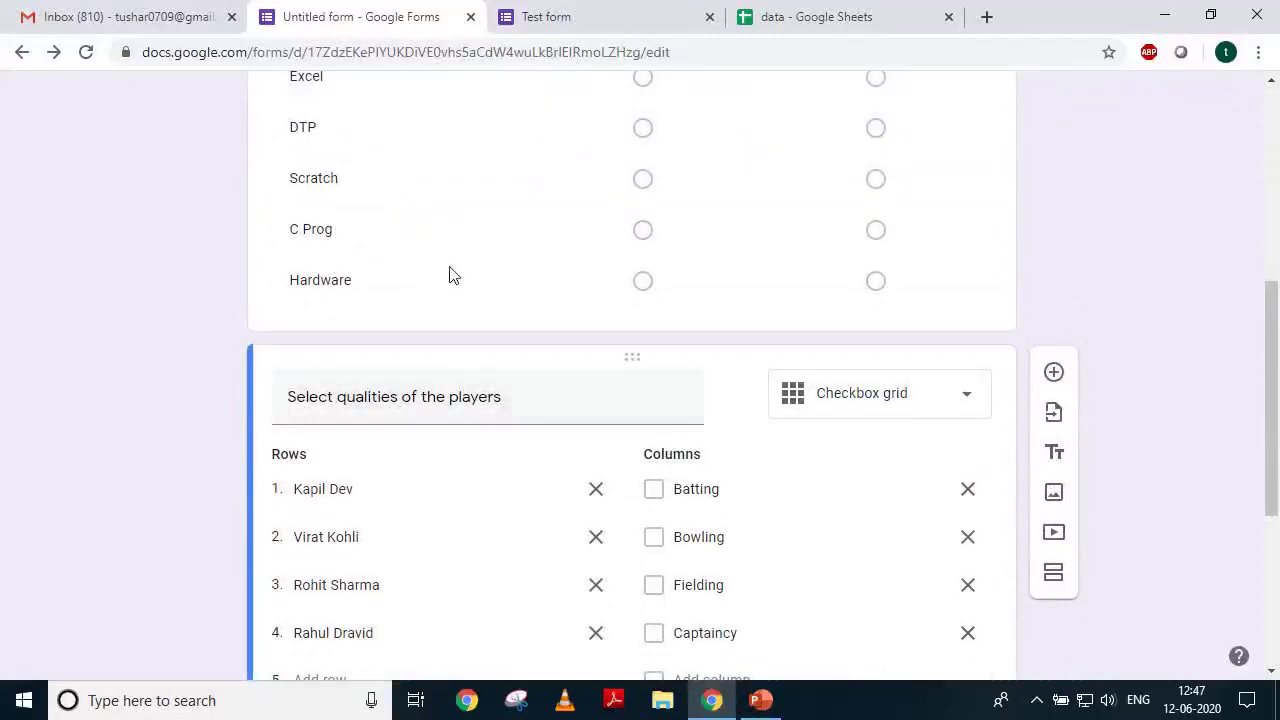
{"action": "scroll", "coordinate": [449, 274], "scroll_direction": "up", "scroll_amount": 2}
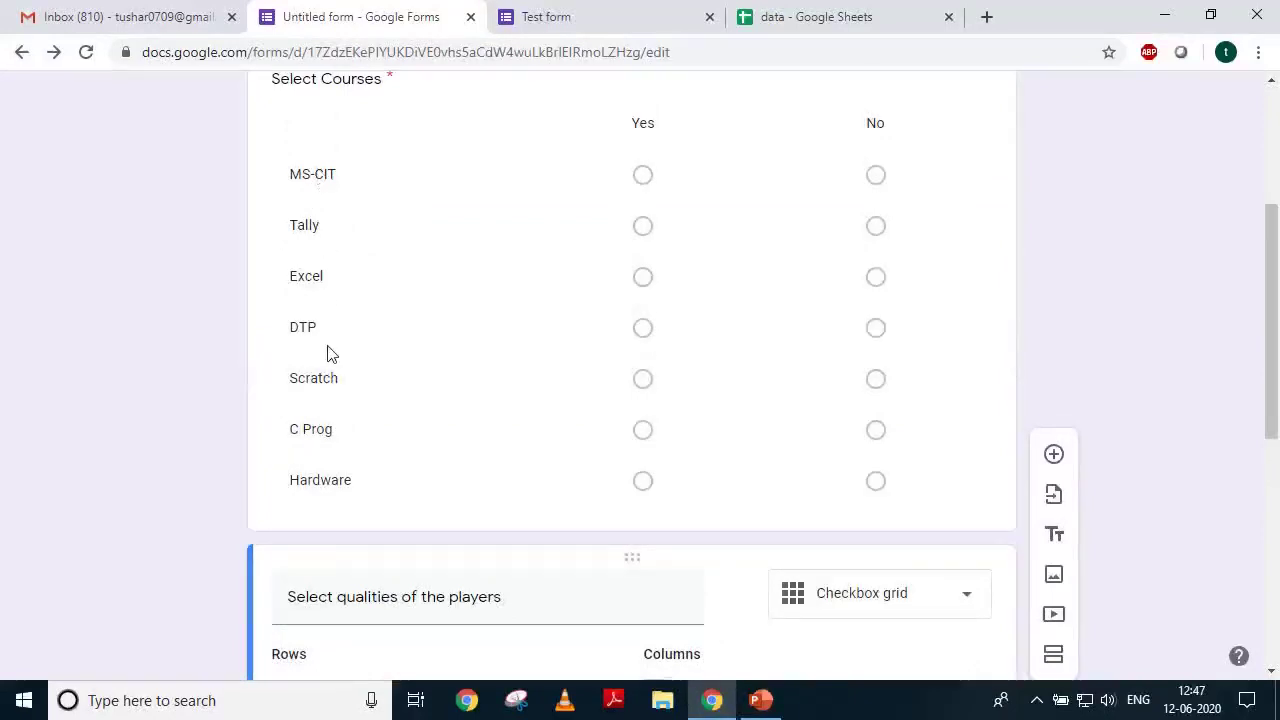
{"action": "scroll", "coordinate": [449, 500], "scroll_direction": "down", "scroll_amount": 3}
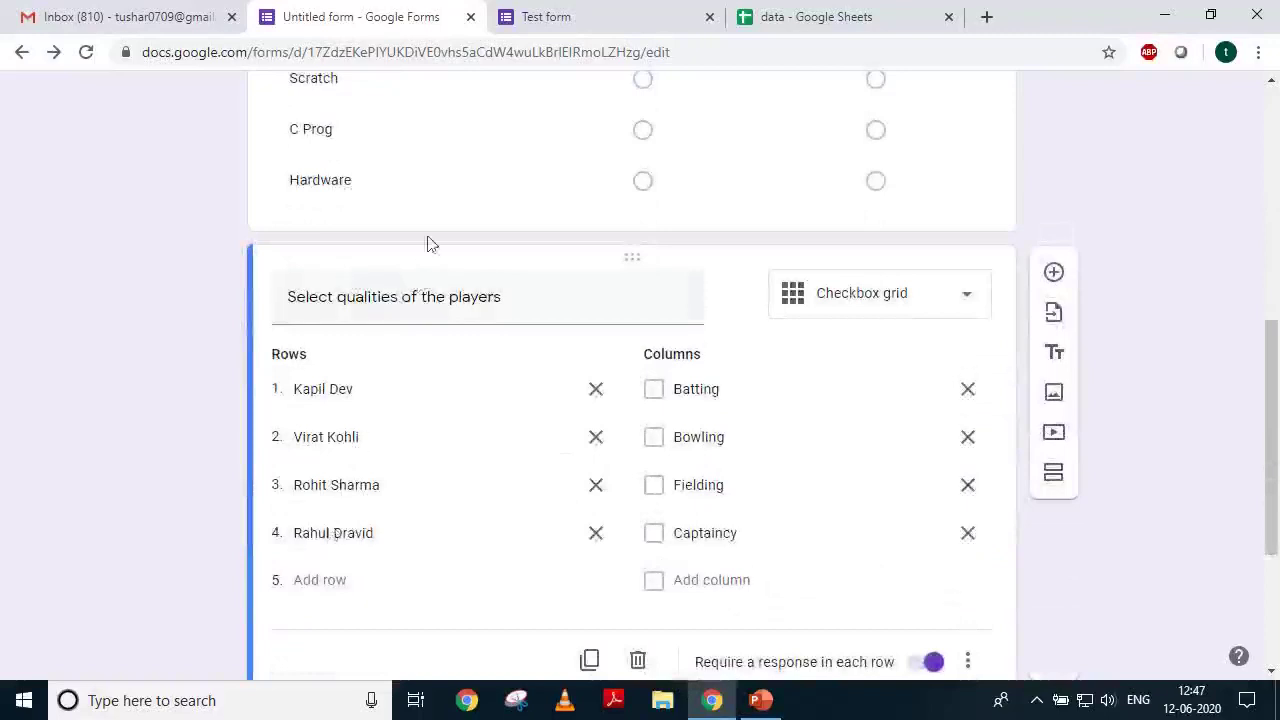
{"action": "scroll", "coordinate": [430, 245], "scroll_direction": "up", "scroll_amount": 2}
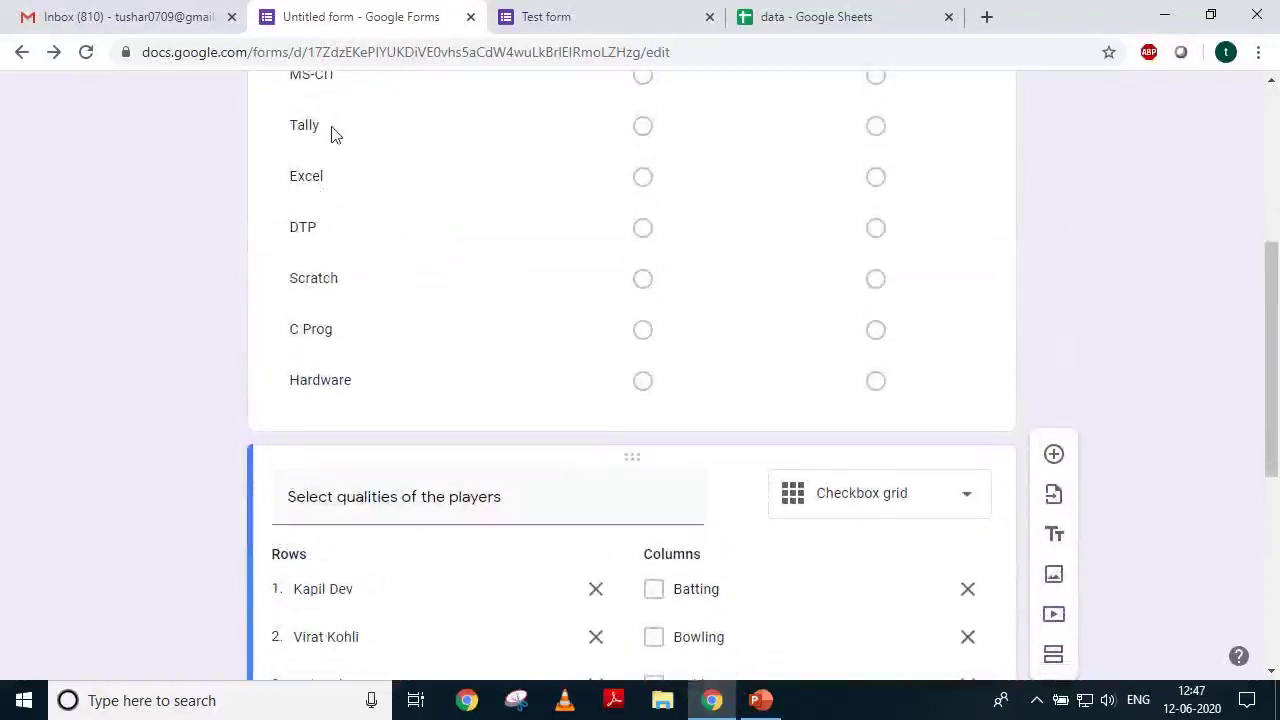
{"action": "left_click", "coordinate": [781, 17]}
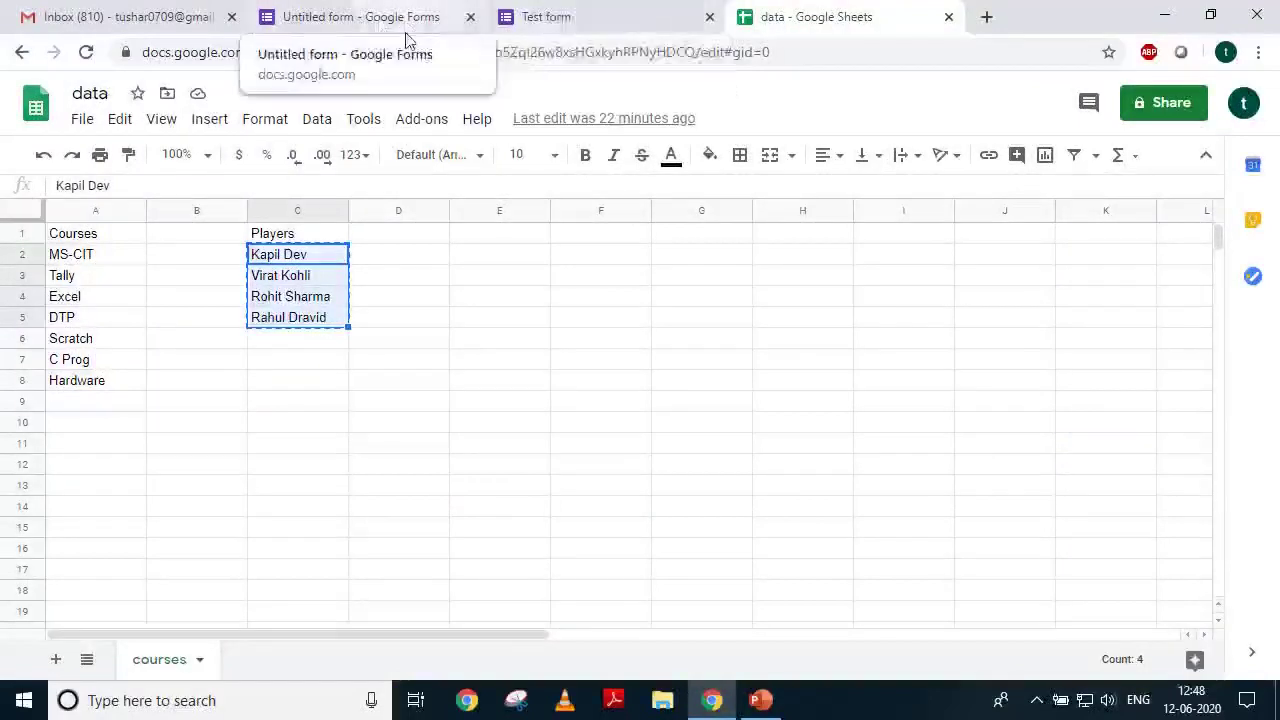
{"action": "left_click", "coordinate": [760, 700]}
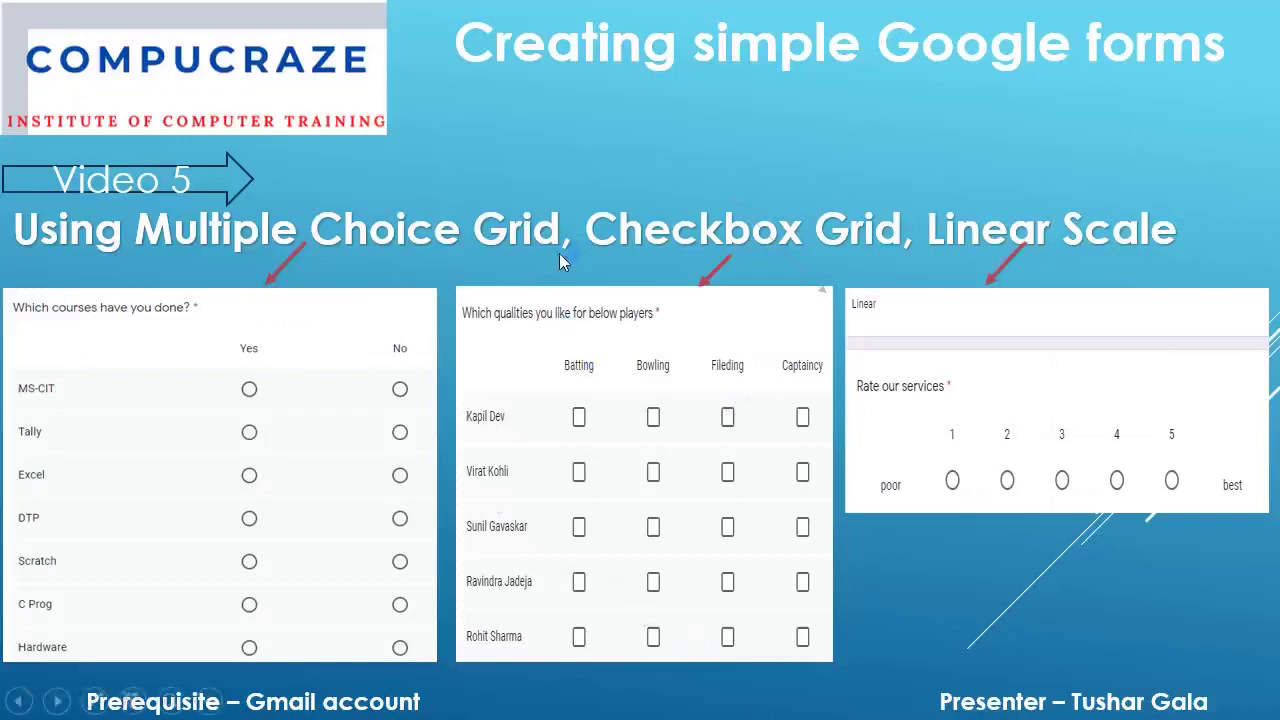